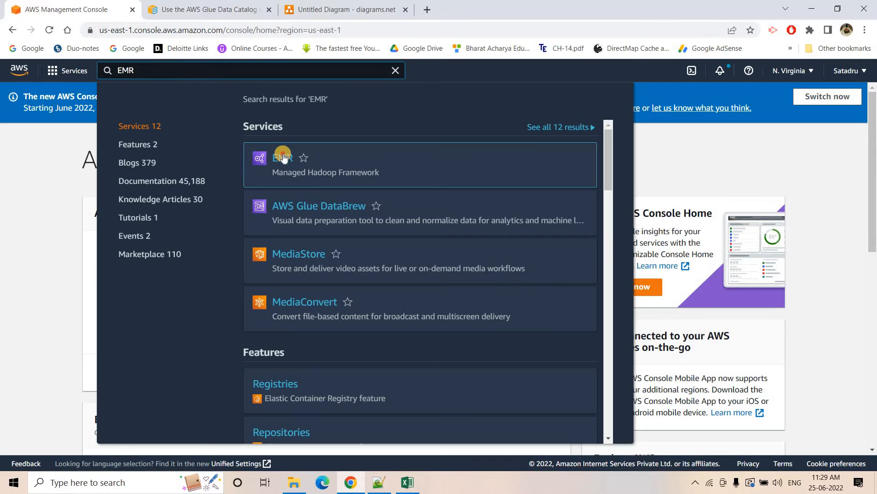
- Open the EMR service and bring up the AWS console home in a separate browser tab
click(284, 154)
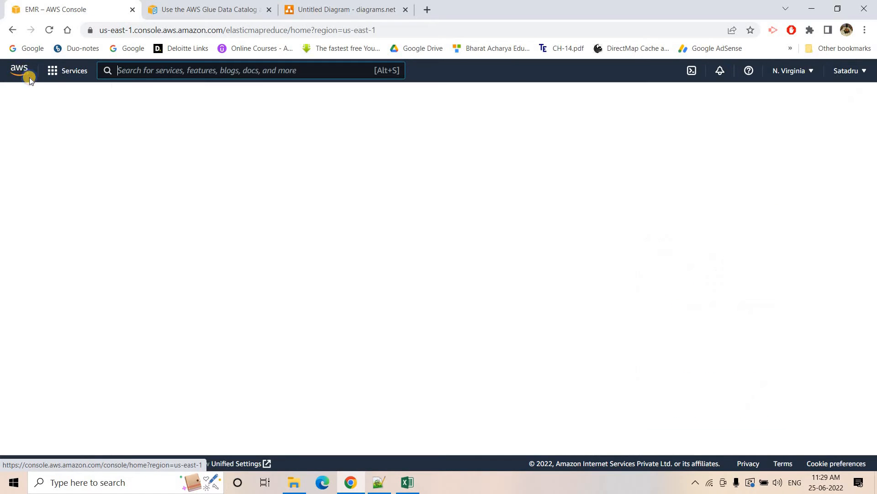
right_click(29, 77)
click(59, 84)
click(206, 9)
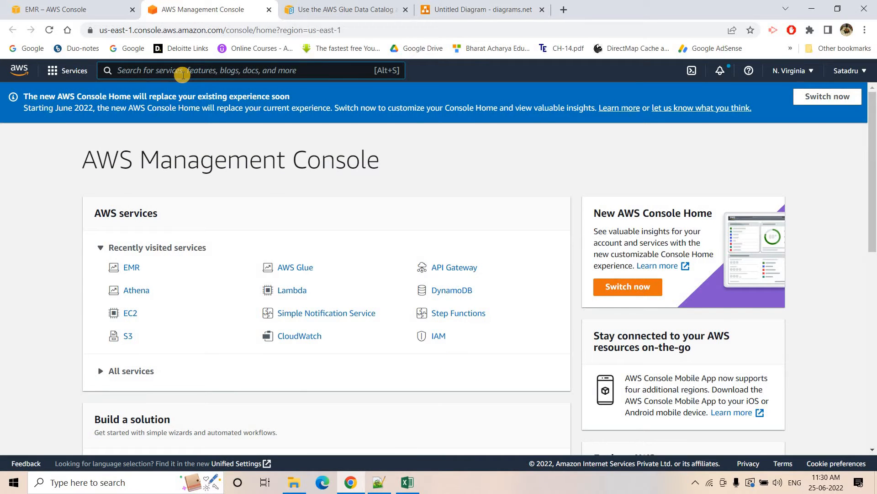
- Search for the EC2 service and open its key pairs page
click(183, 75)
text(EC2)
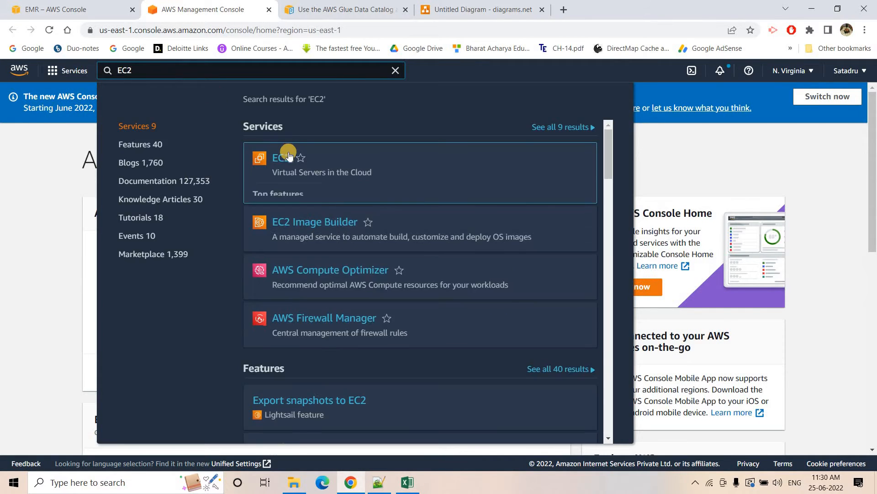
click(287, 156)
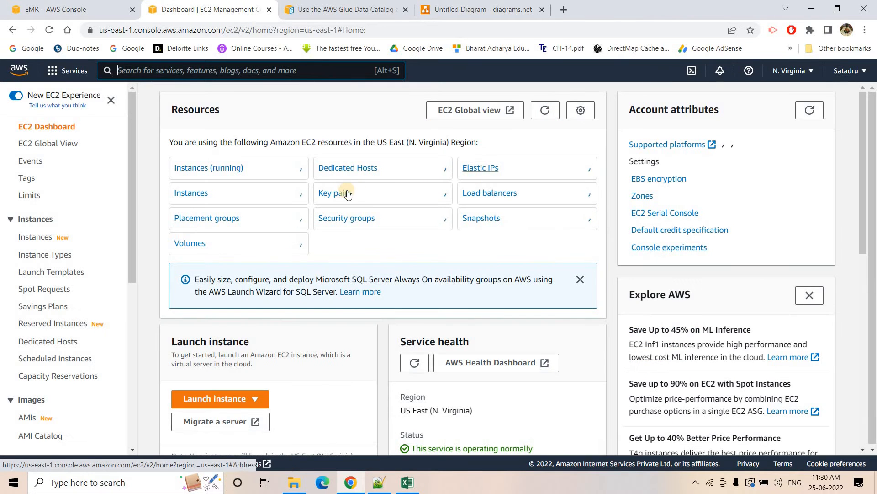
click(341, 194)
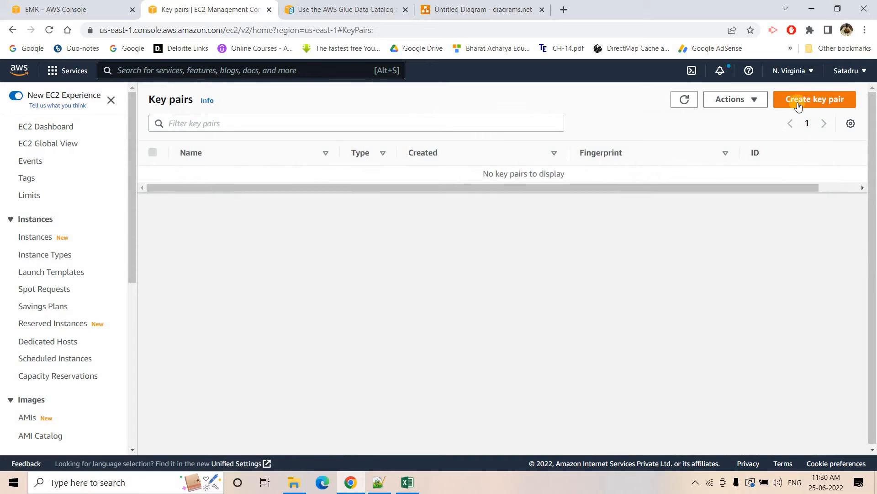
- Create an RSA key pair named demogluesparktesting with the .ppk private key format
click(799, 105)
click(192, 235)
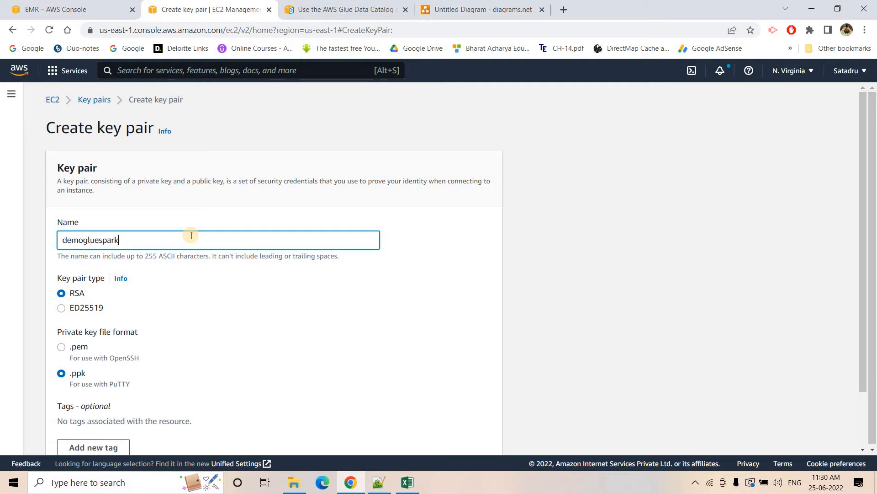
text(demogluesparktesting)
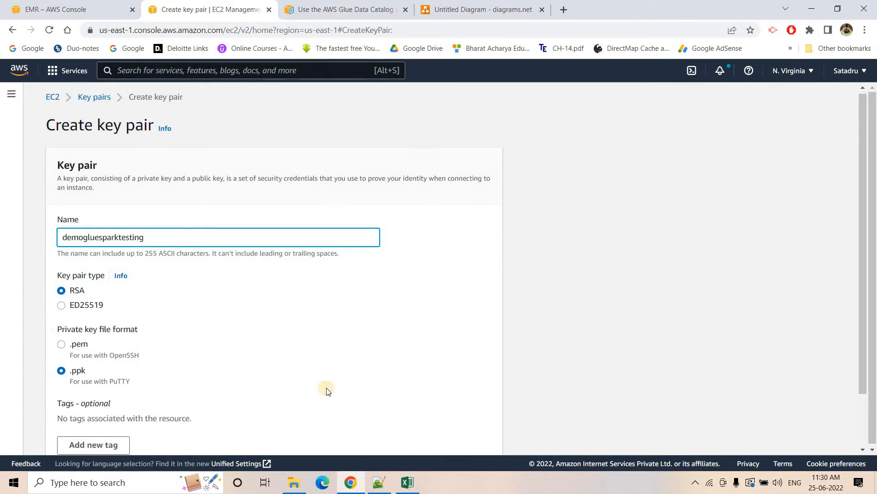
scroll(327, 390, down, 2)
key(Return)
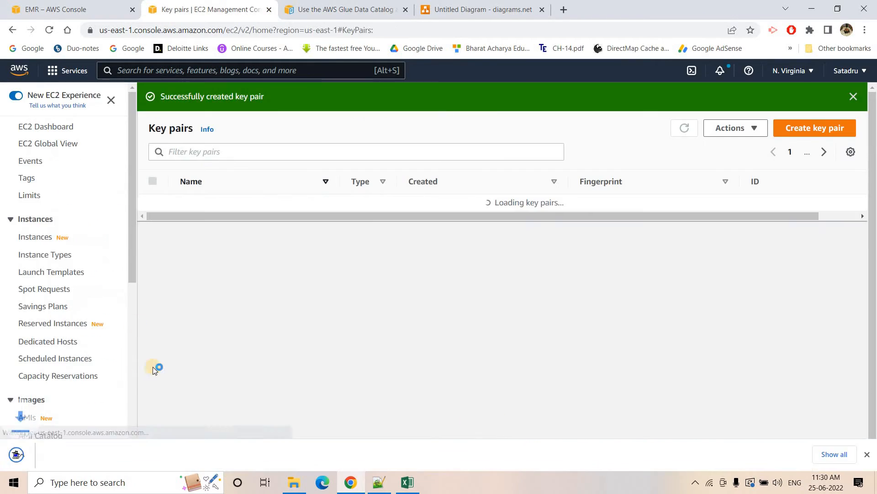
- Return to the EMR console and start creating a cluster with the advanced options
click(55, 9)
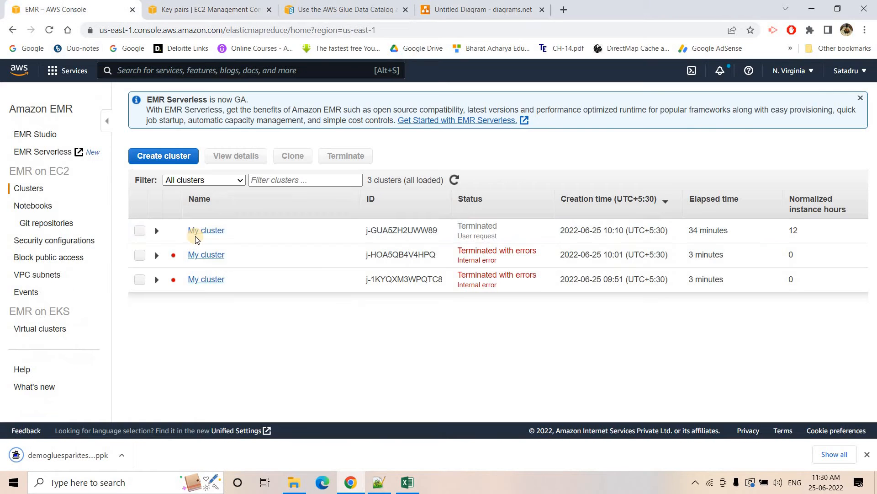
click(172, 153)
click(308, 156)
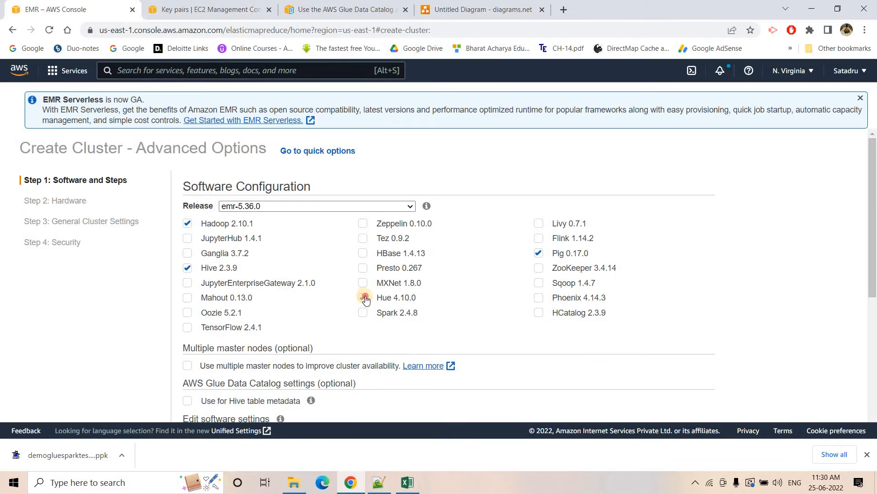
- Deselect Hue 4.10.0 and Pig 0.17.0 and include Spark 2.4.8 in the cluster's software configuration
click(365, 298)
click(539, 253)
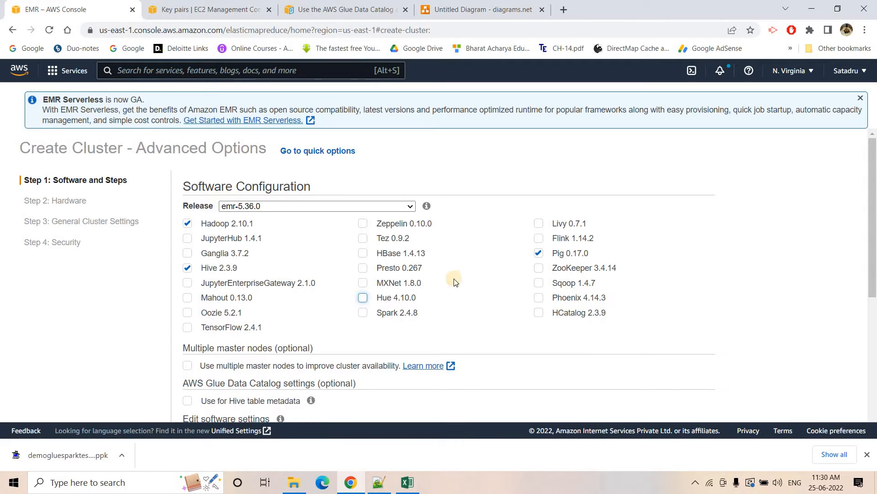
click(362, 314)
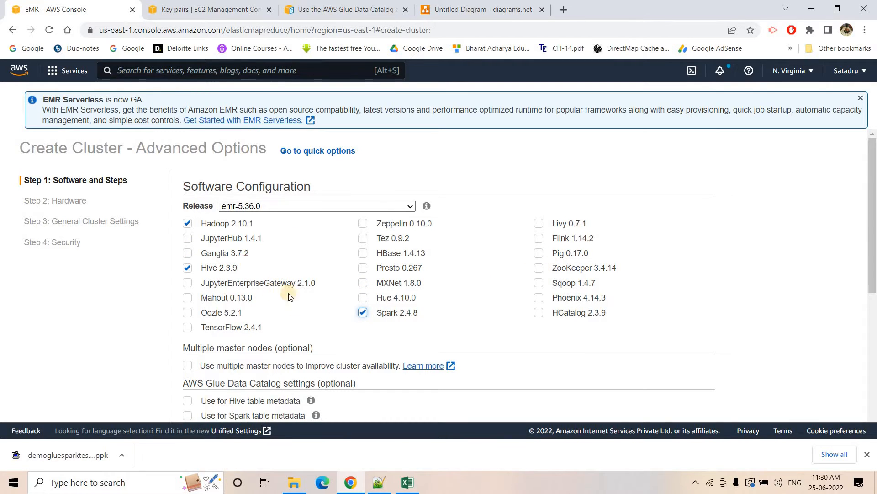
- Enable the AWS Glue Data Catalog for Spark table metadata
scroll(289, 293, down, 5)
scroll(320, 229, up, 2)
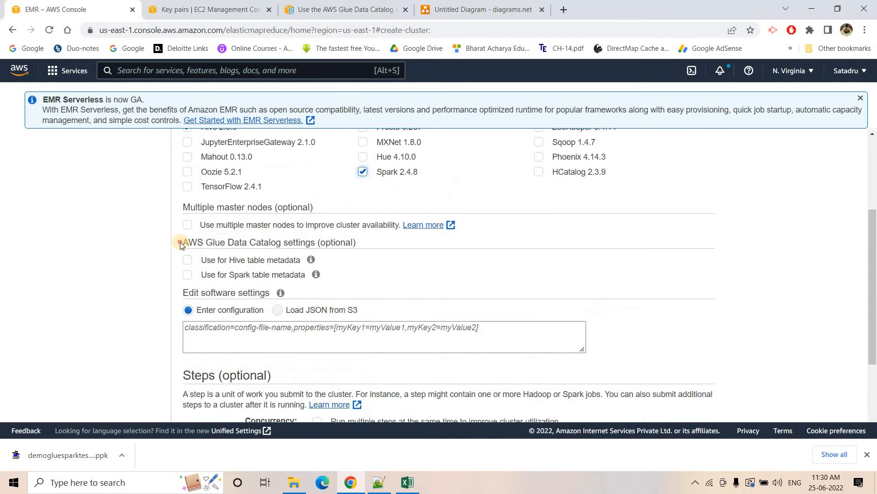
drag(181, 242, 305, 259)
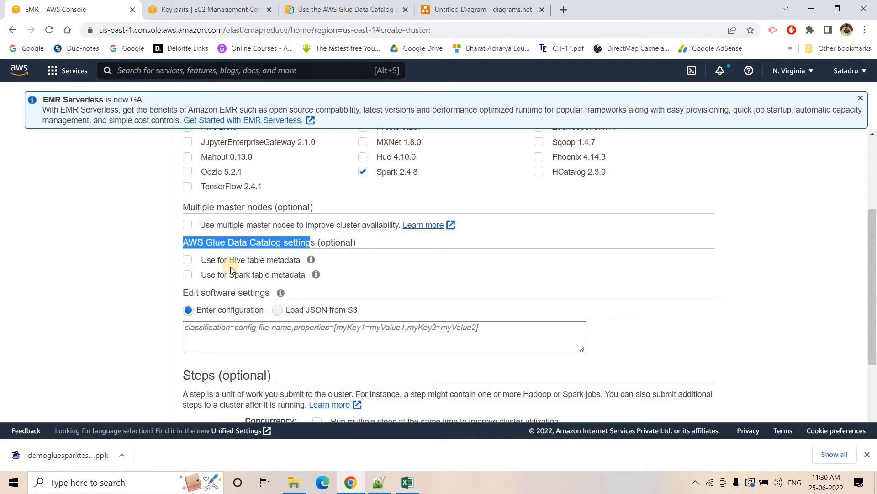
click(187, 276)
click(198, 277)
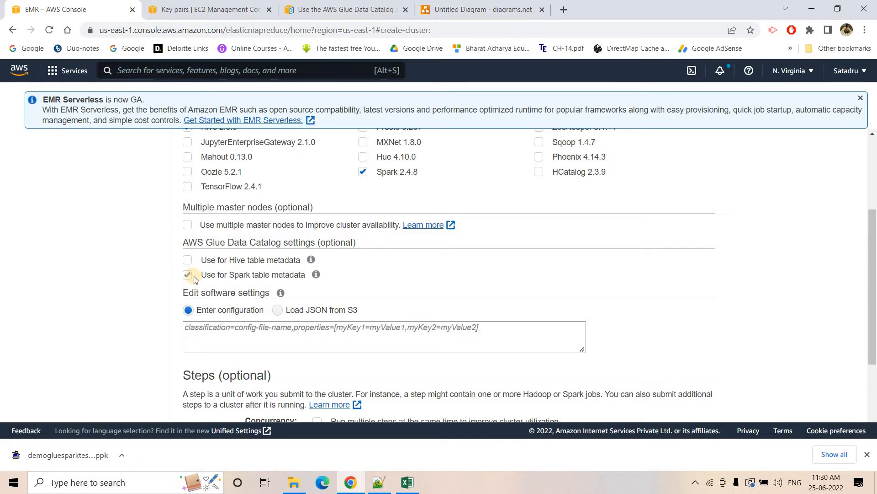
mouse_move(317, 273)
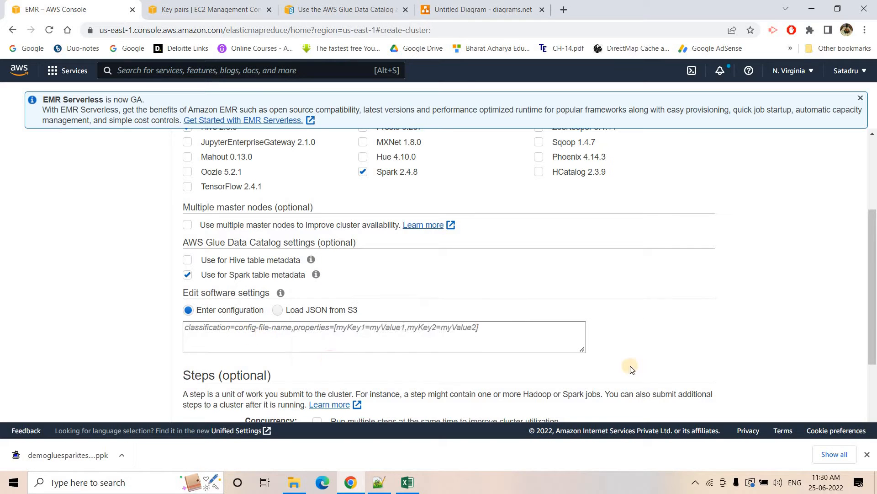
- Enlarge the software settings configuration box and copy the first spark-hive-site JSON example from the AWS Glue Data Catalog documentation
click(578, 349)
drag(584, 351, 622, 457)
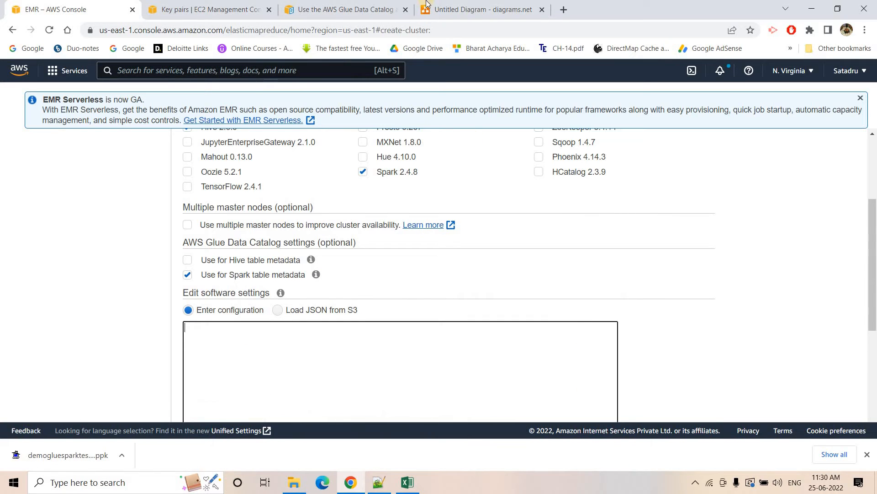
click(359, 6)
scroll(240, 183, down, 15)
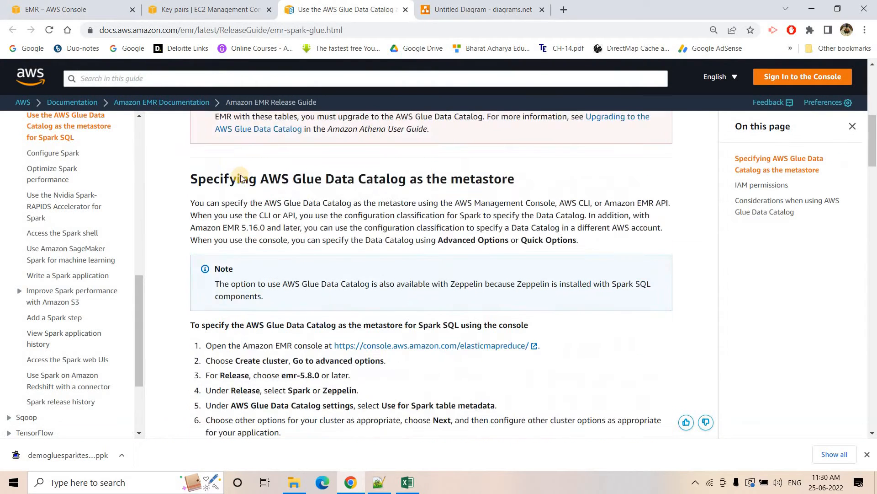
drag(244, 284, 220, 194)
key(ctrl+c)
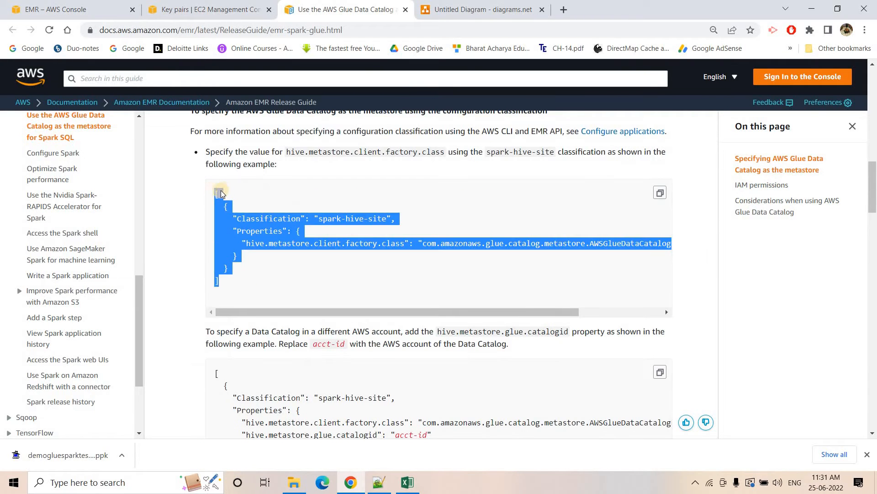
- Paste the copied spark-hive-site JSON into the cluster's software settings and continue to the hardware step
click(108, 4)
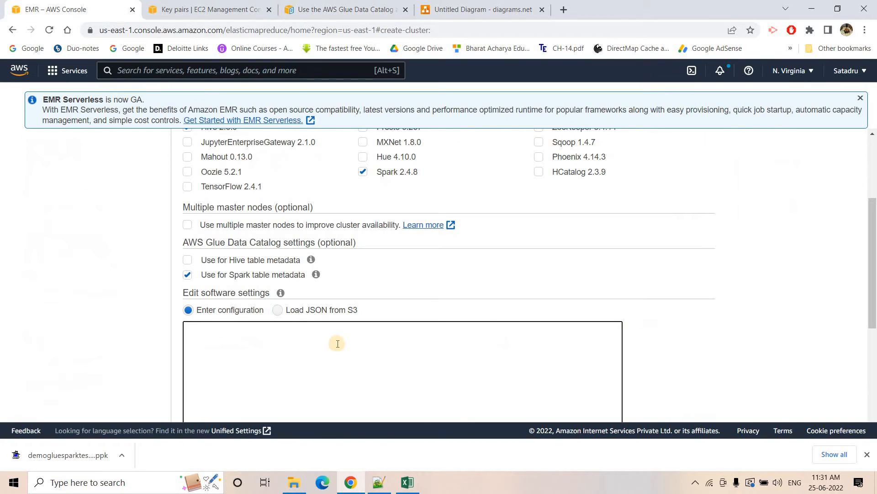
click(337, 343)
key(ctrl+v)
scroll(391, 335, down, 5)
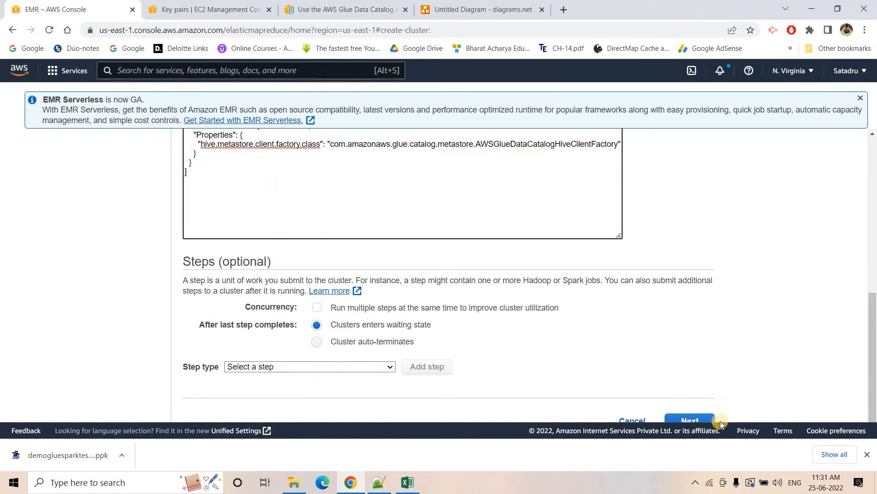
click(685, 418)
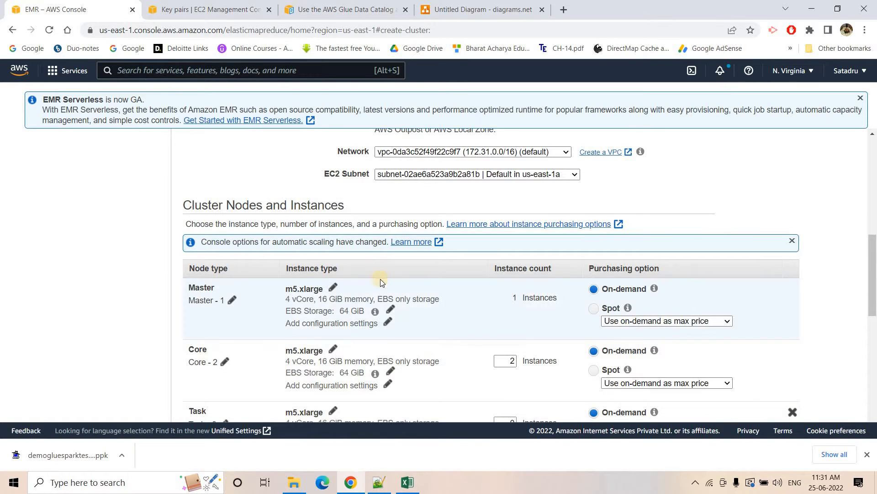
scroll(320, 235, down, 1)
click(333, 230)
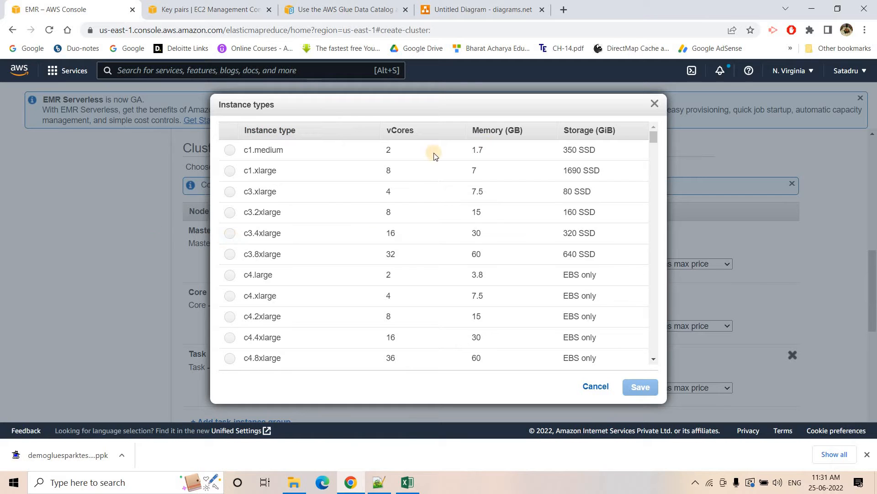
key(Escape)
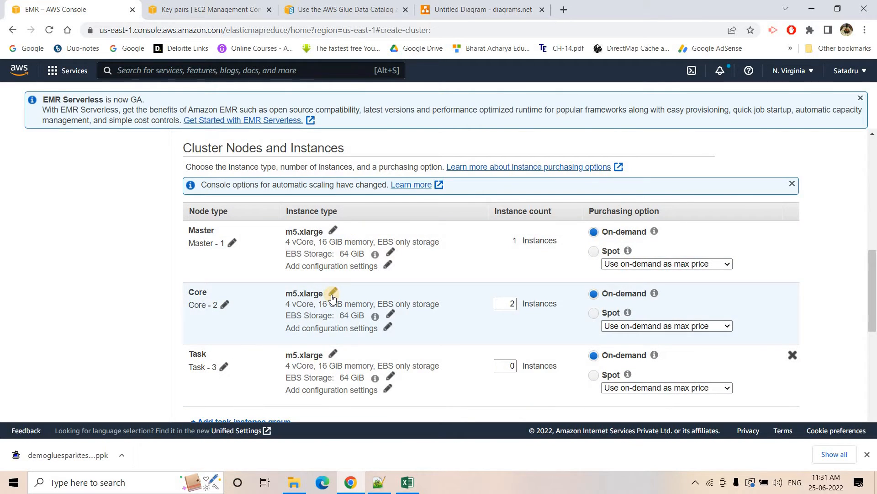
- Set the core node's instance type to c1.medium and continue to the general cluster settings
click(333, 295)
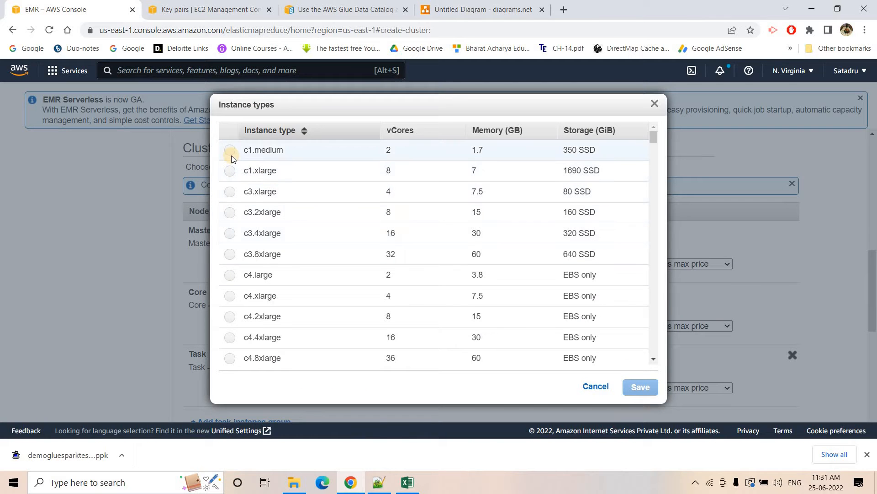
click(231, 156)
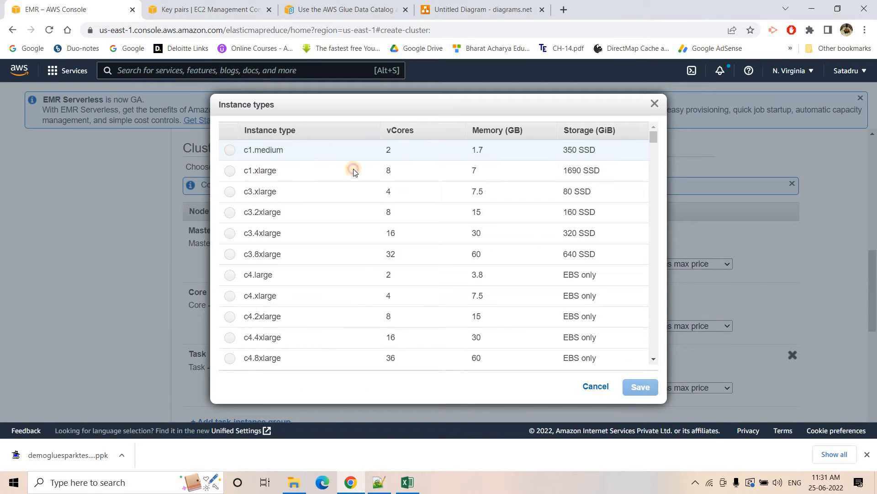
click(639, 386)
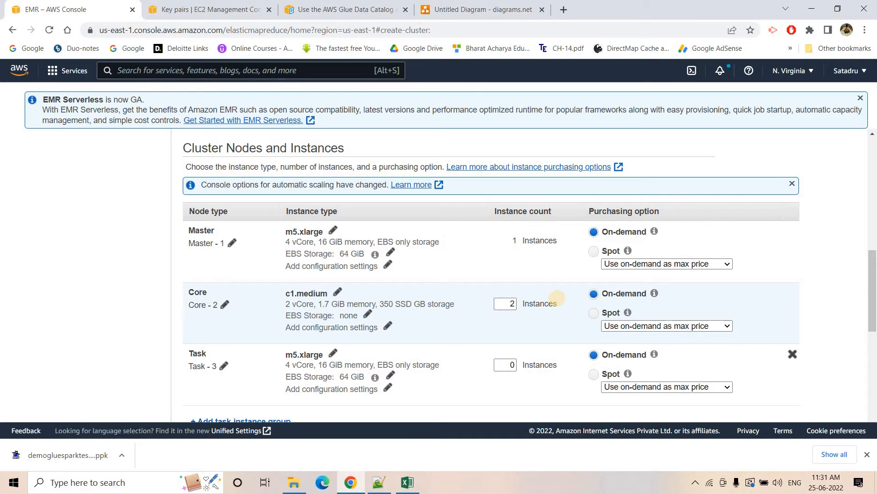
scroll(313, 172, up, 9)
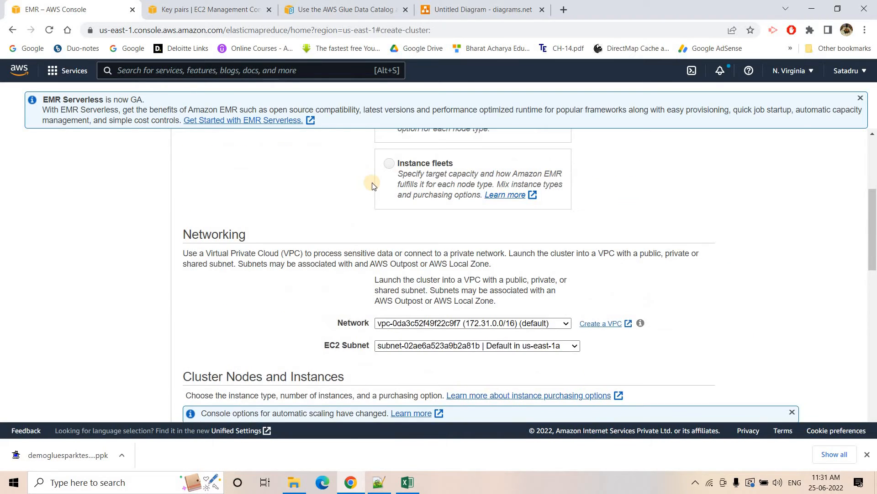
scroll(441, 270, down, 12)
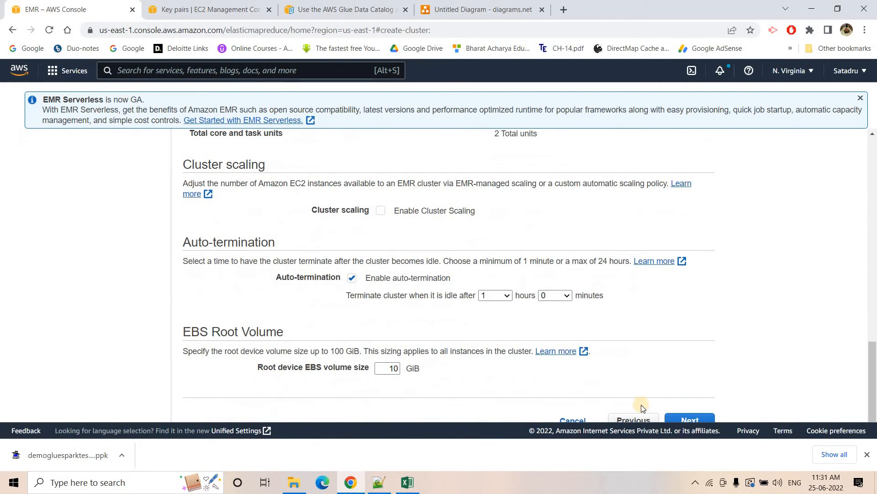
click(685, 419)
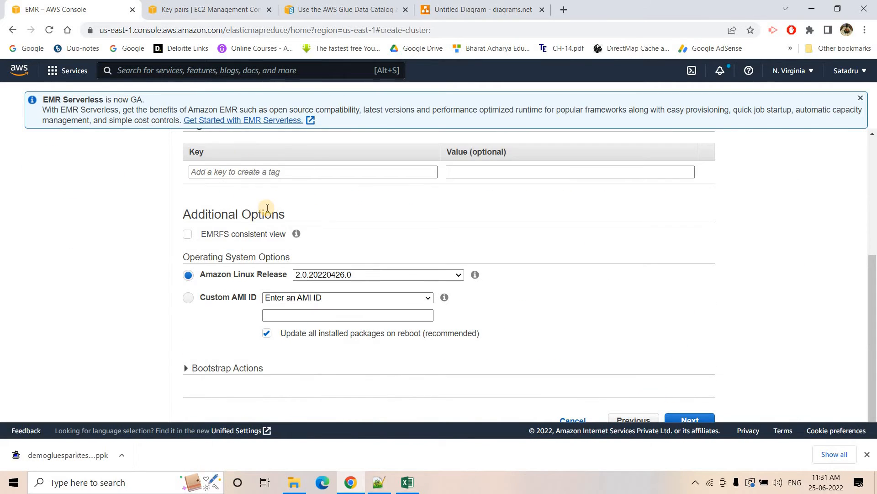
- Name the cluster gluesparkintegration, continue to the security options and dismiss the browser's download bar
scroll(158, 209, up, 5)
scroll(274, 227, down, 4)
scroll(248, 190, up, 4)
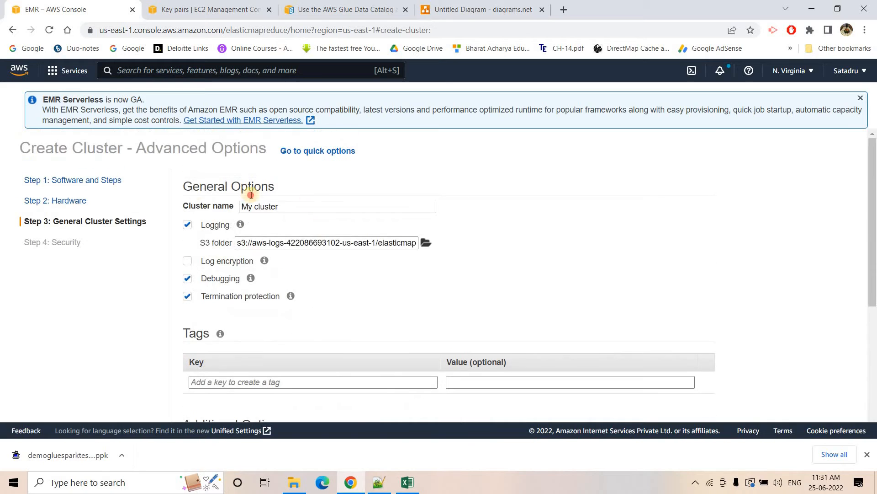
drag(293, 207, 174, 190)
key(BackSpace)
text(g)
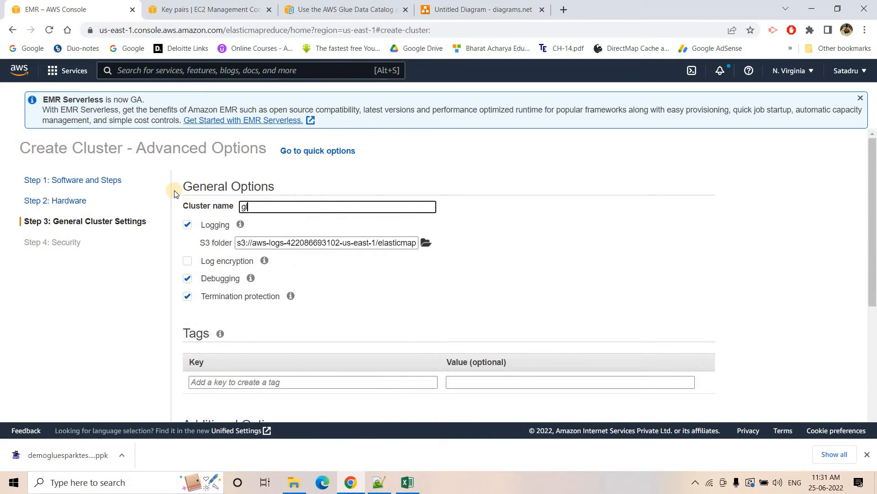
text(luesparkintegration)
scroll(205, 240, down, 4)
scroll(530, 304, up, 1)
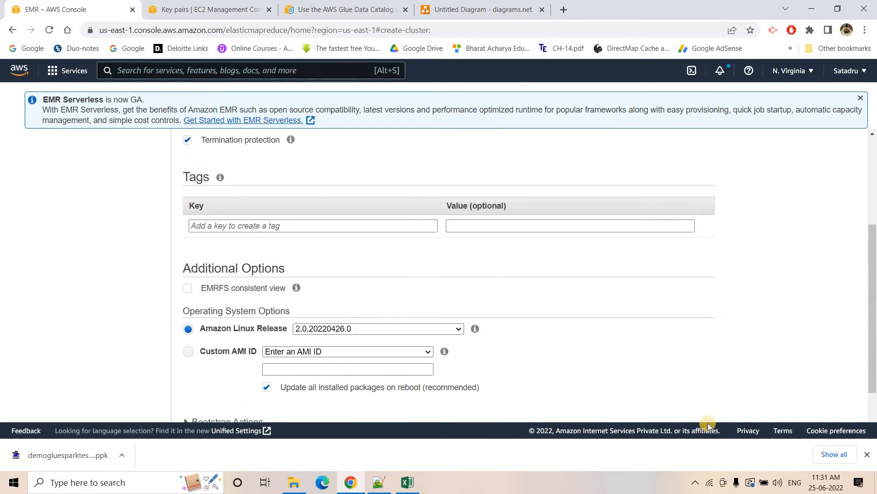
scroll(708, 422, down, 1)
click(705, 420)
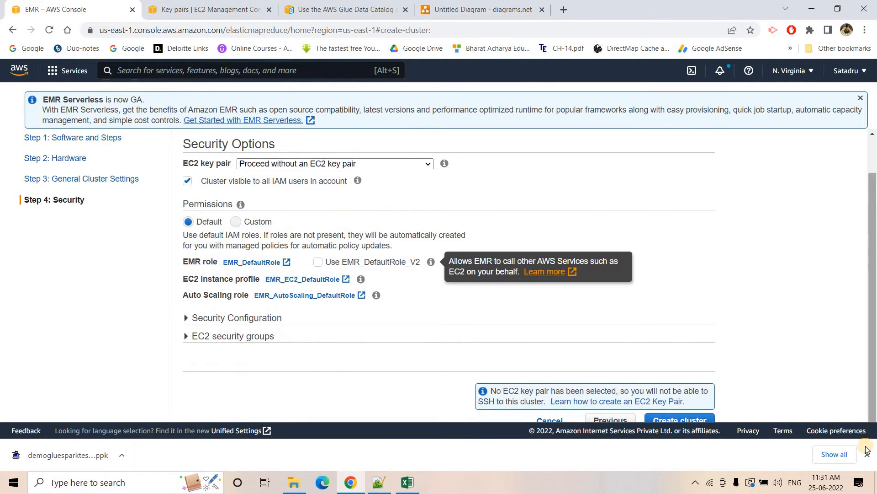
click(866, 452)
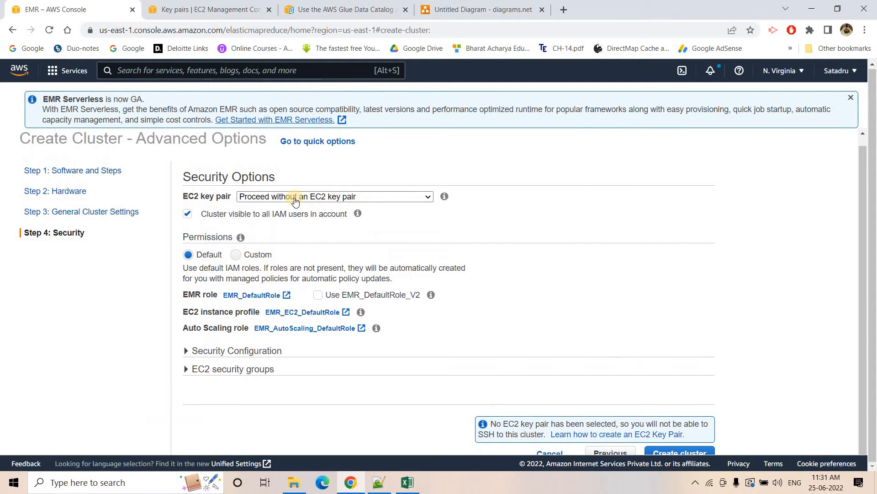
- Select demogluesparktesting as the EC2 key pair and create the cluster
click(294, 206)
click(294, 218)
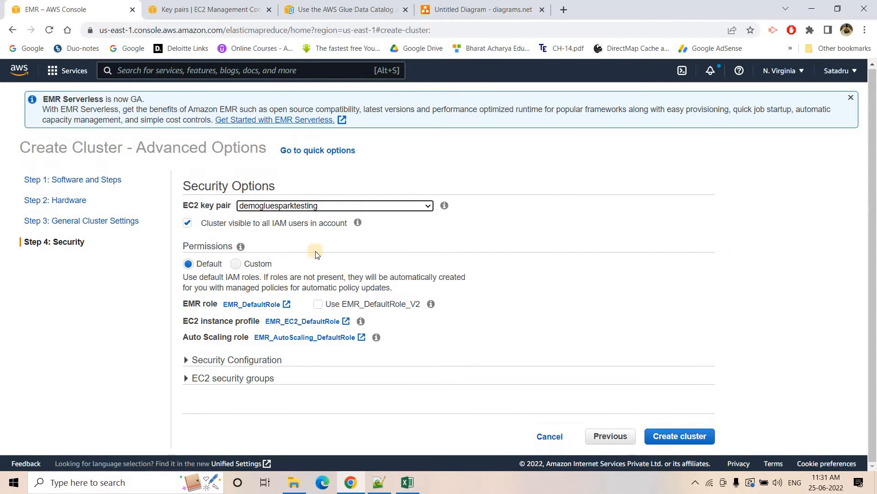
click(686, 437)
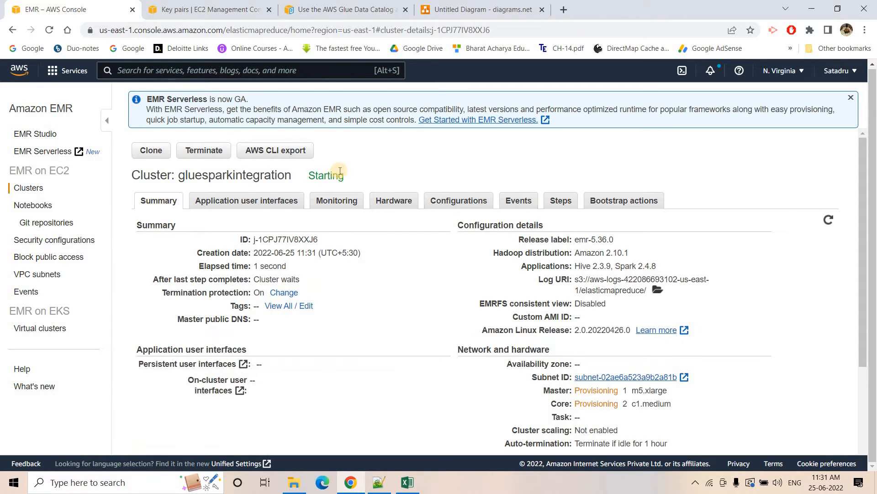
- Open the S3 service's bucket list in a separate browser tab, keeping the cluster page open
right_click(18, 76)
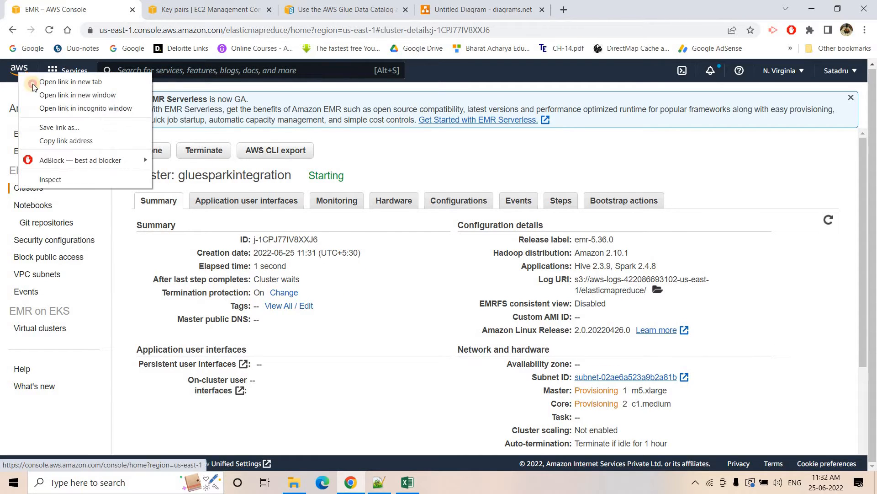
click(32, 81)
click(334, 4)
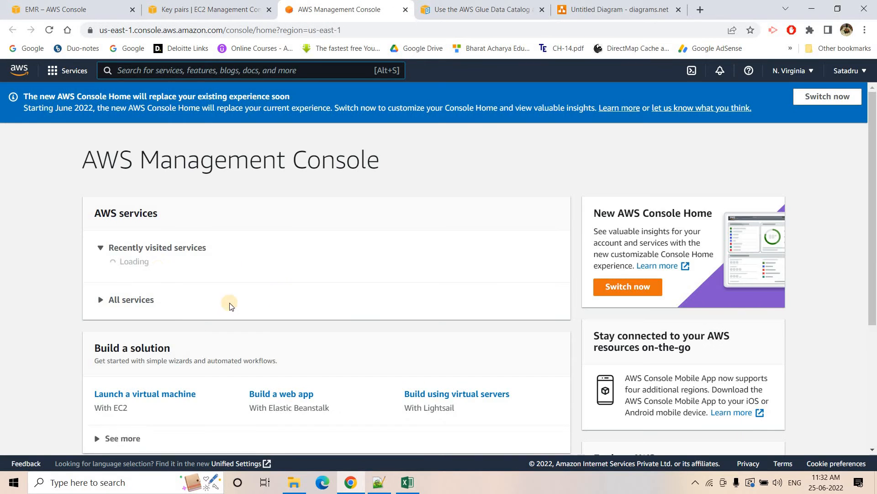
click(128, 336)
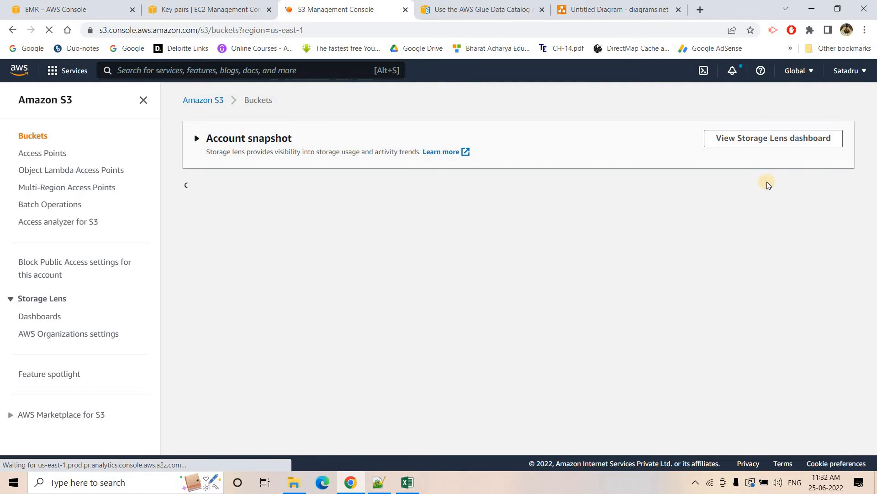
- Create an S3 bucket named demogluesparkfromemr in US East (N. Virginia) us-east-1 with the default settings
click(783, 197)
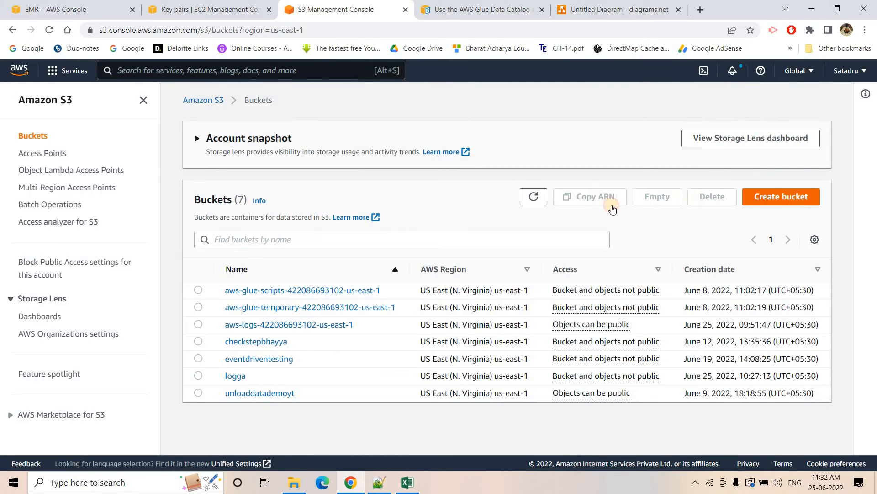
click(192, 232)
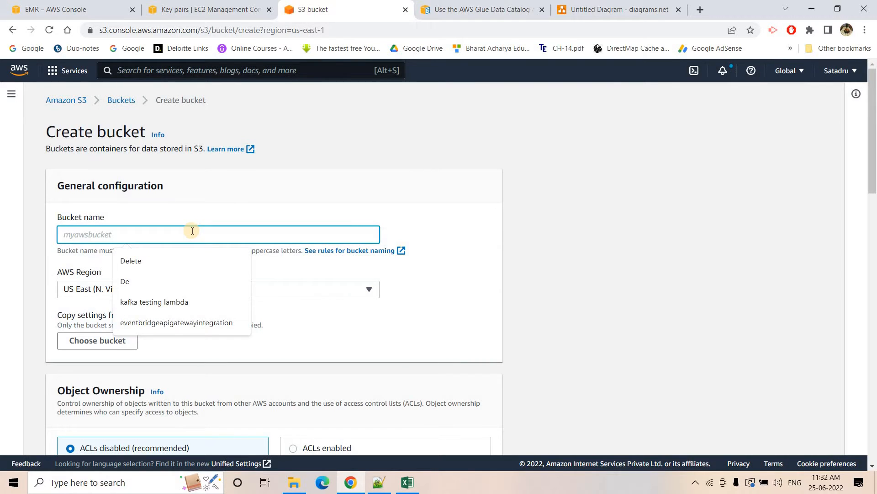
text(demogluesparkfromemr)
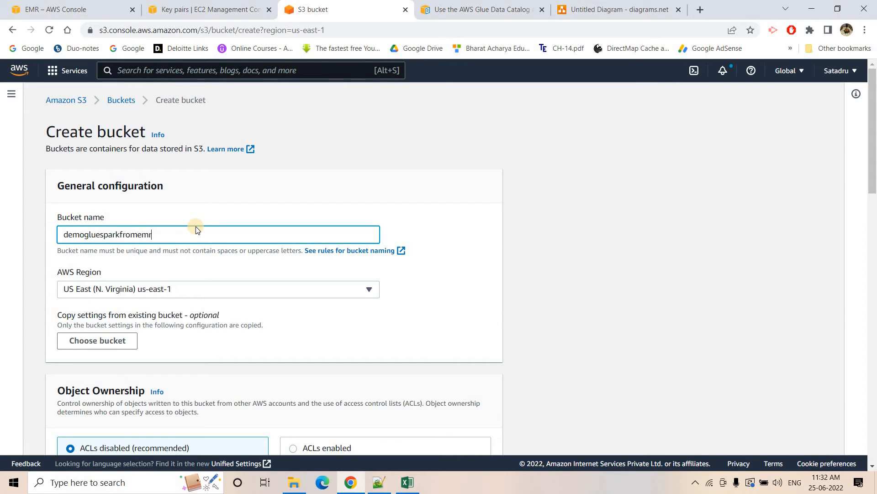
scroll(558, 443, down, 20)
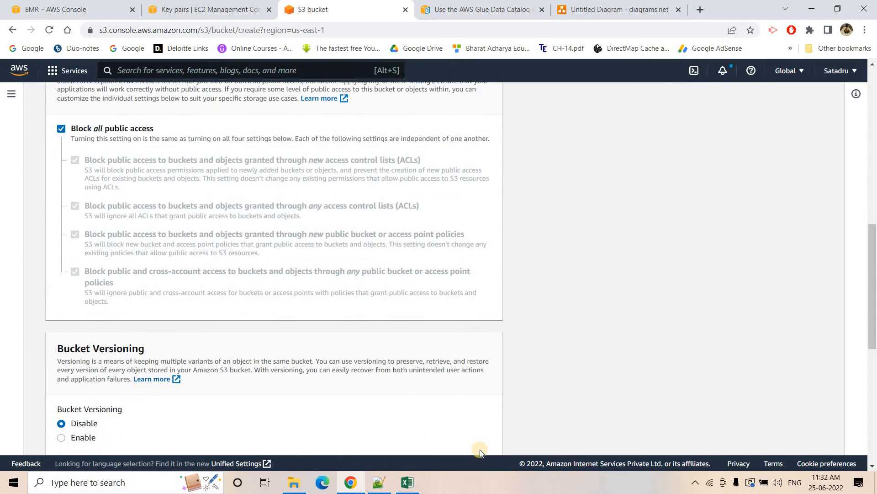
click(479, 437)
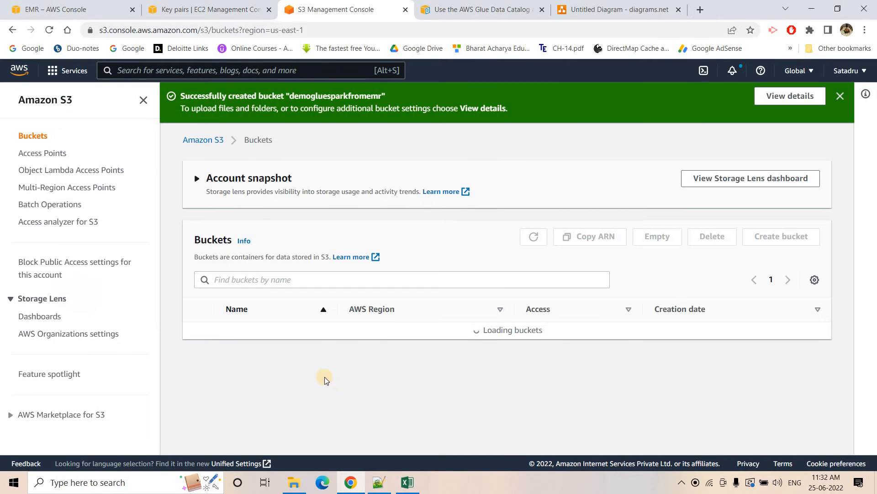
- Create a folder named csvdataraw inside the demogluesparkfromemr bucket
scroll(268, 438, down, 1)
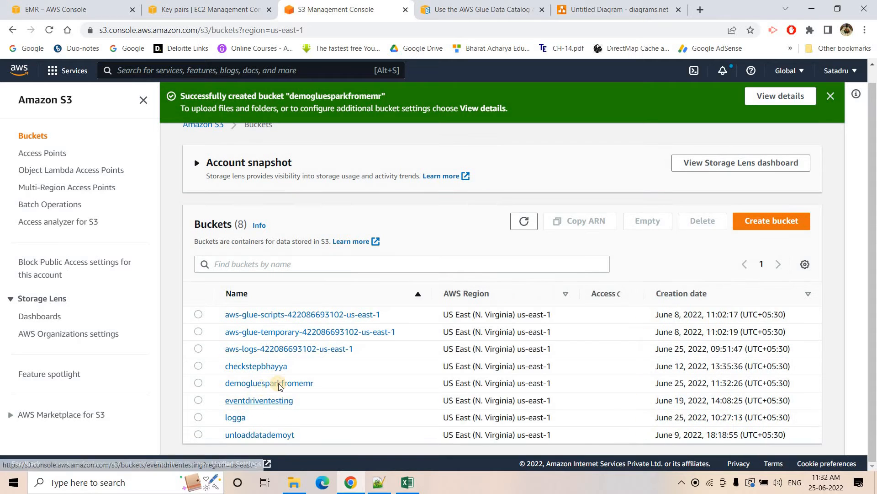
scroll(283, 361, down, 2)
click(283, 350)
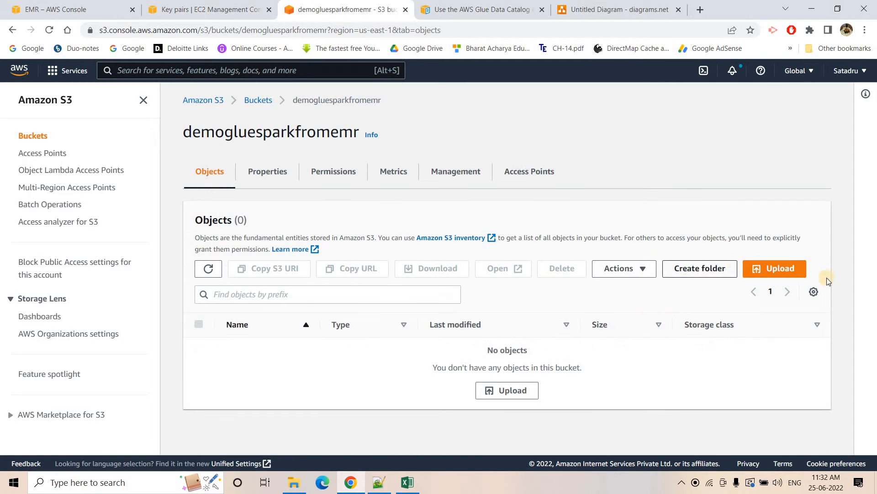
click(715, 271)
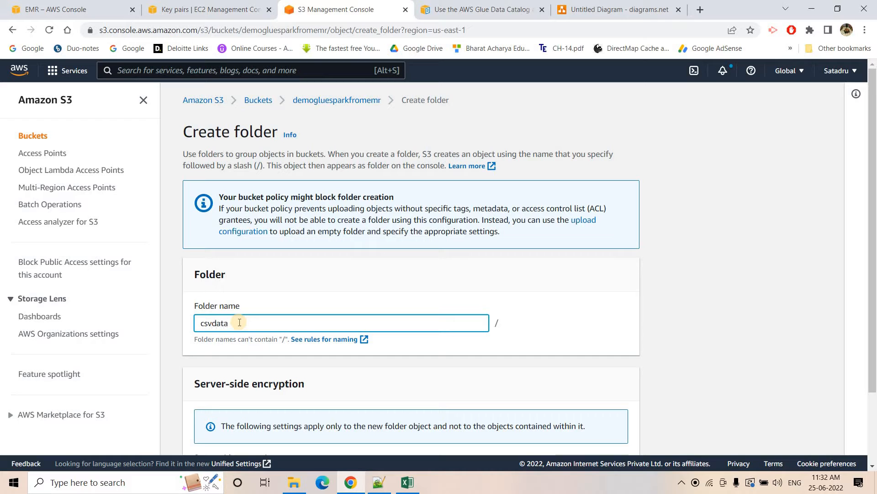
scroll(610, 350, down, 2)
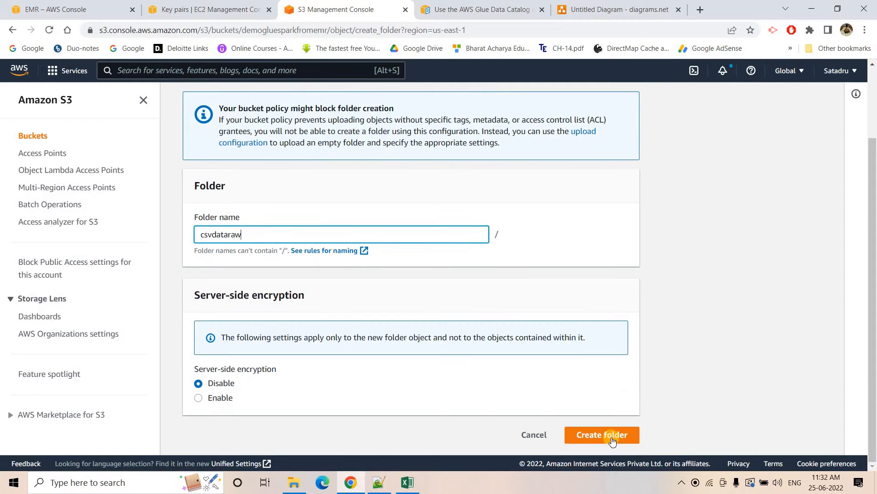
click(608, 435)
- Switch to the all_files (1) workbook in Excel and examine its Id, sepal, petal and class name columns
click(404, 483)
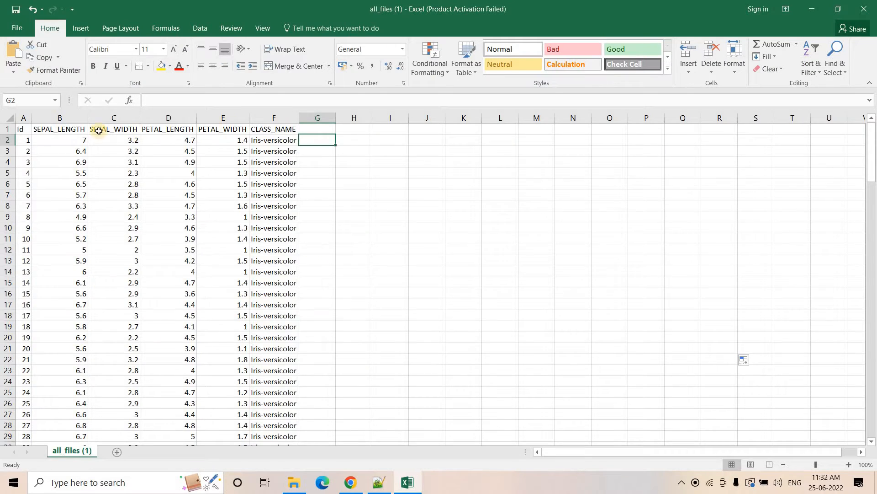
drag(20, 130, 265, 267)
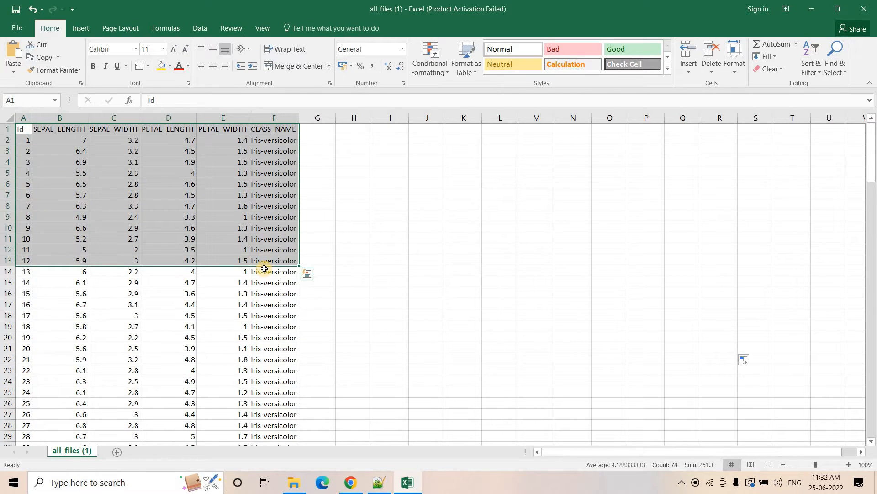
click(273, 195)
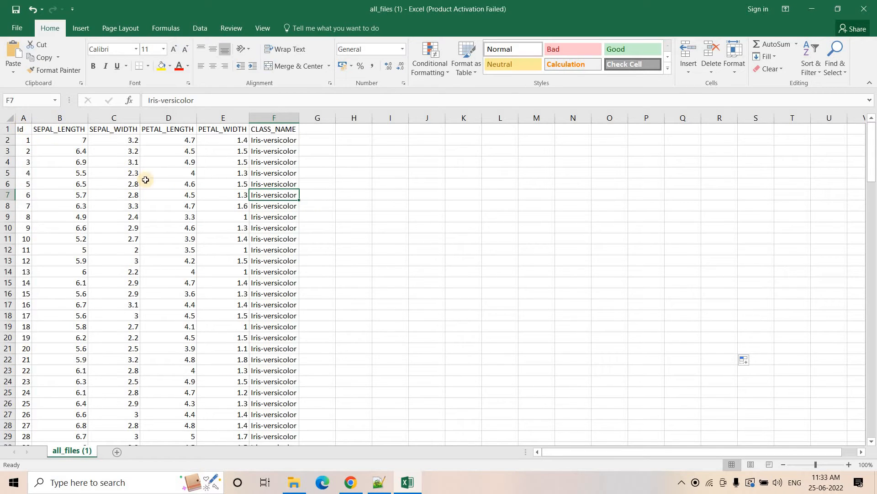
drag(21, 128, 22, 271)
drag(60, 128, 215, 124)
drag(72, 143, 233, 241)
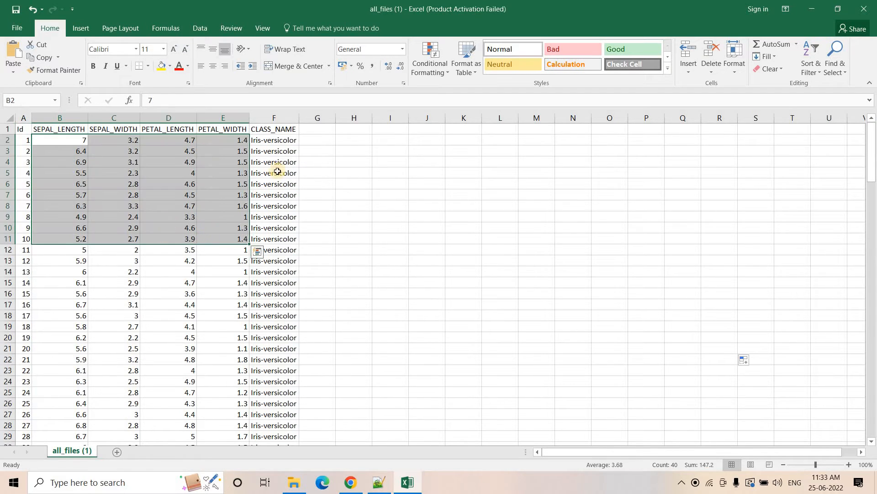
click(276, 130)
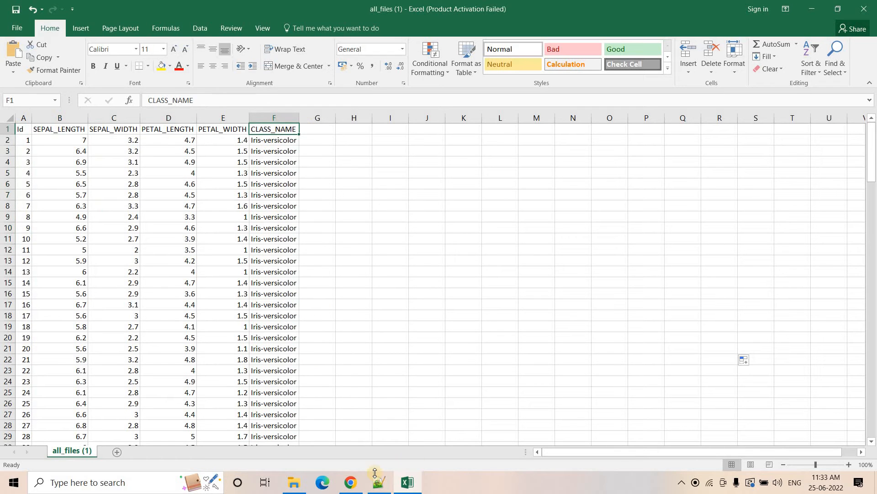
- Return to Chrome, upload all_files.csv from the Talend folder into the bucket's csvdataraw folder and go back to that folder
click(350, 482)
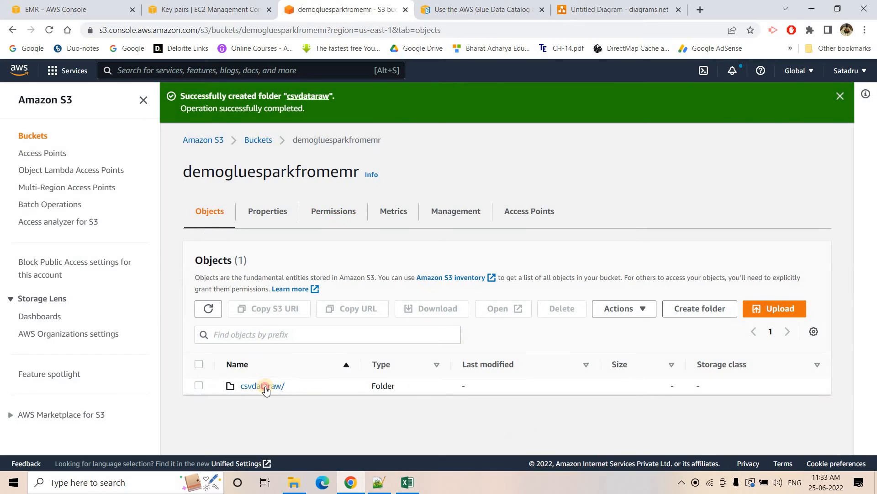
click(319, 383)
click(519, 385)
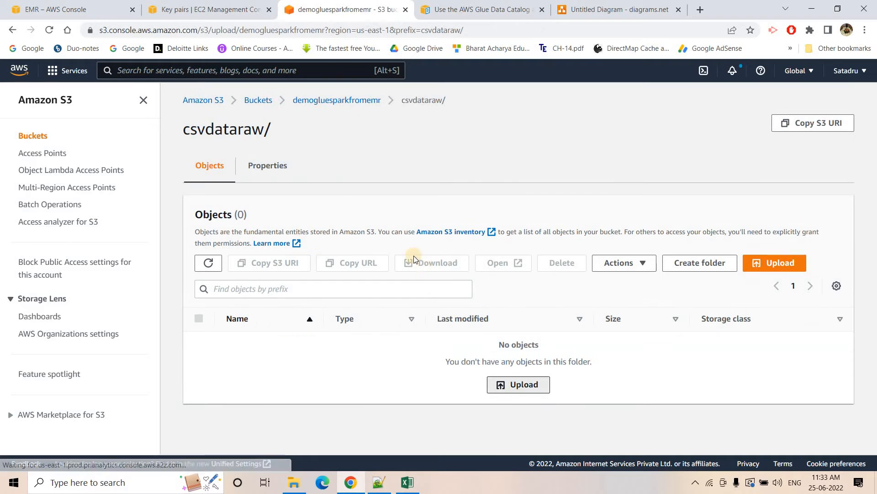
click(382, 247)
click(128, 83)
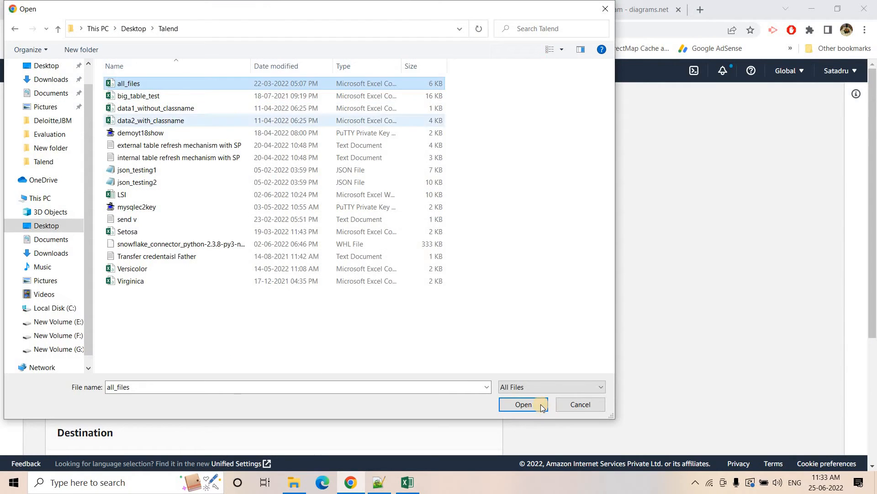
key(Return)
scroll(191, 360, down, 3)
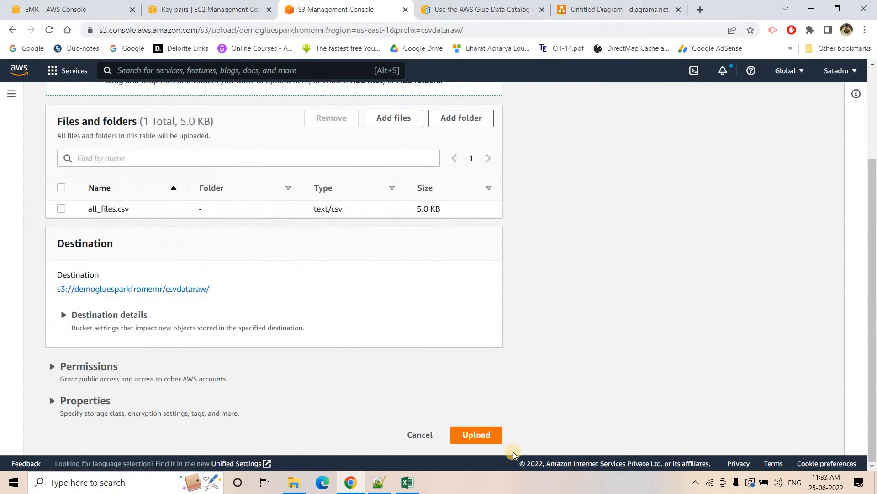
click(476, 434)
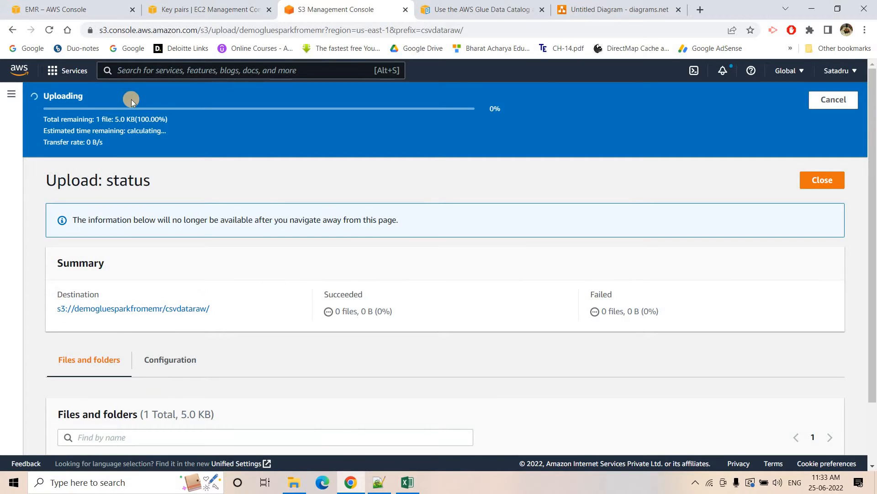
click(178, 273)
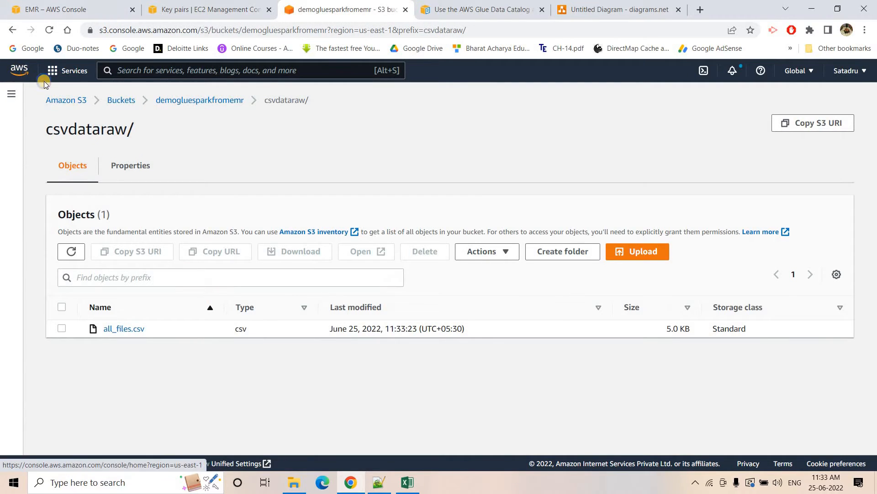
- Open AWS Glue in a separate browser tab and view the Data Catalog's databases
right_click(19, 73)
click(45, 81)
click(423, 8)
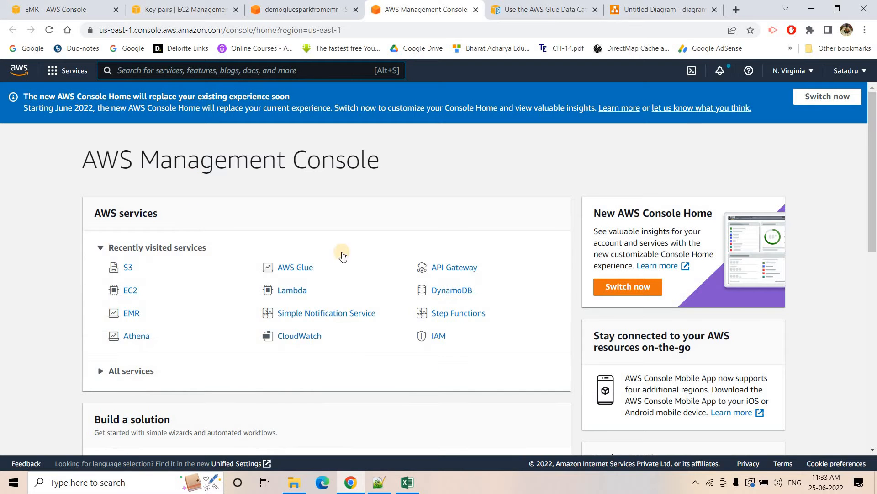
click(307, 270)
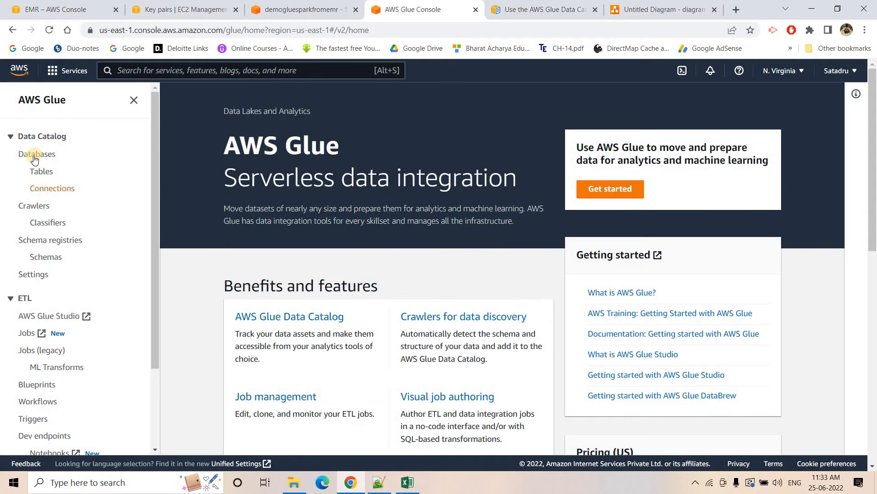
click(34, 155)
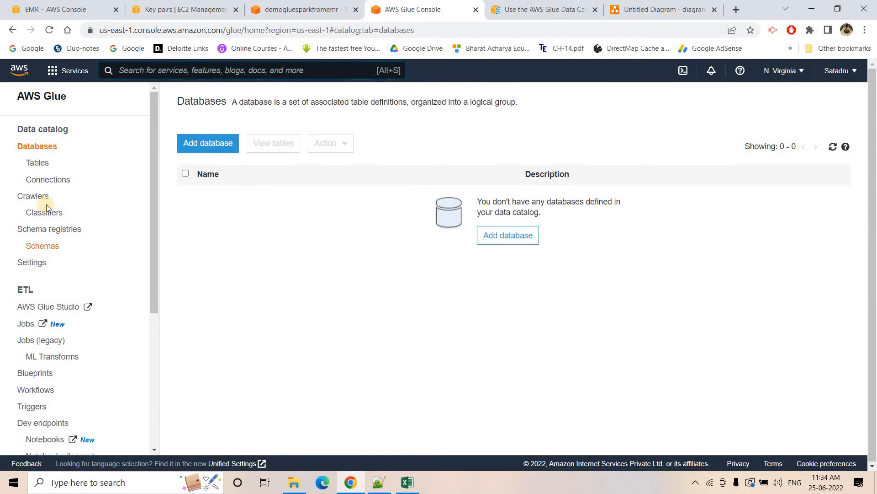
- Add a Glue crawler named demoyt that uses data stores as its source type and crawls all folders
click(34, 196)
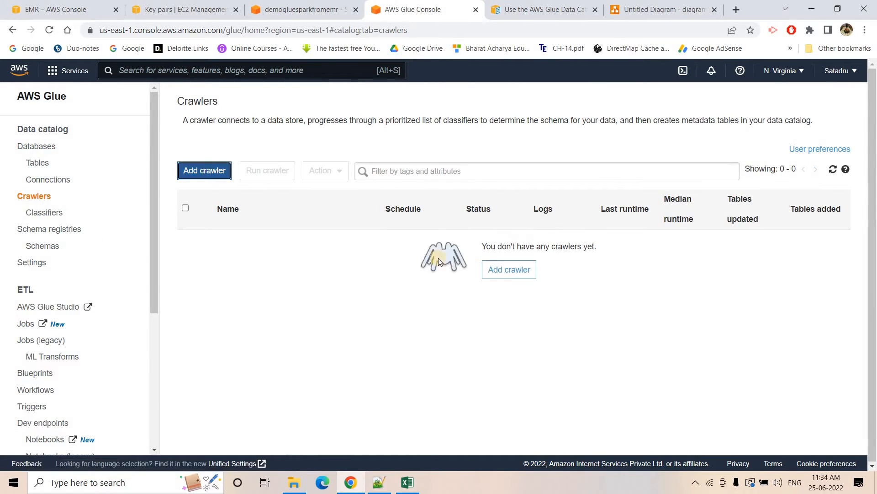
click(509, 269)
click(457, 180)
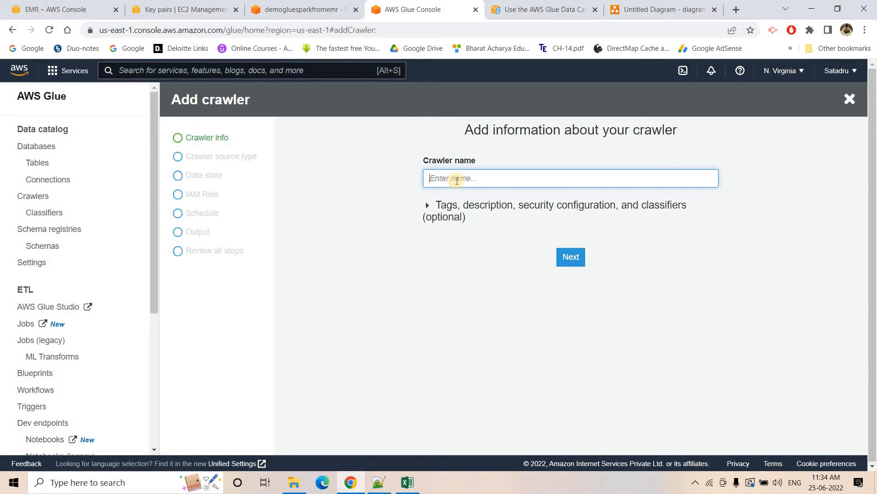
text(demoyt)
click(570, 257)
click(593, 388)
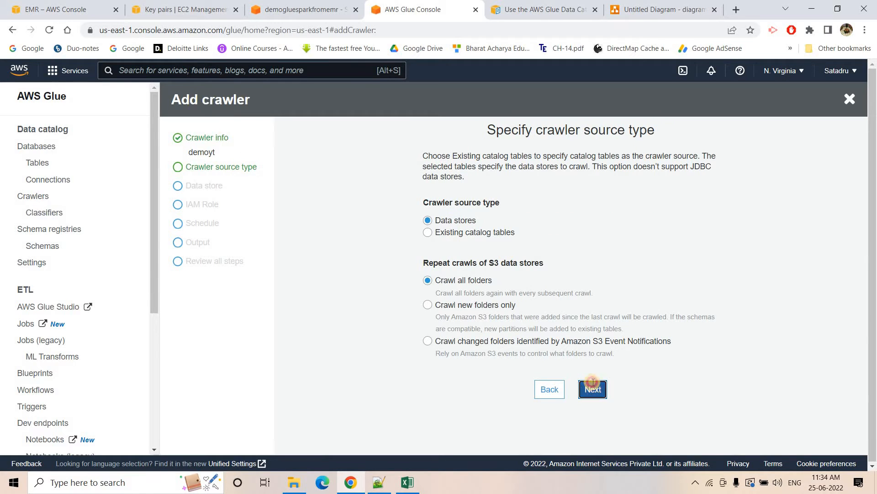
- Copy the csvdataraw folder's S3 URI and enter it as the crawler's include path, s3://demogluesparkfromemr/csvdataraw/
click(322, 8)
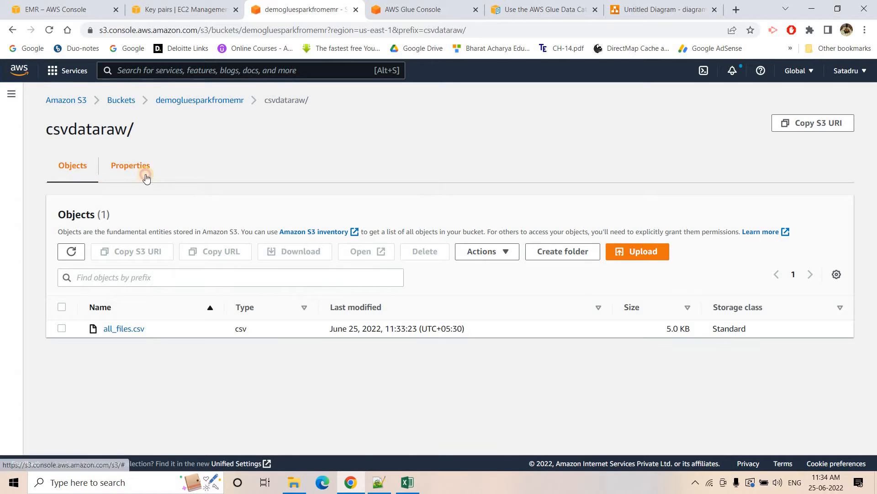
click(145, 178)
click(331, 260)
key(ctrl+Tab)
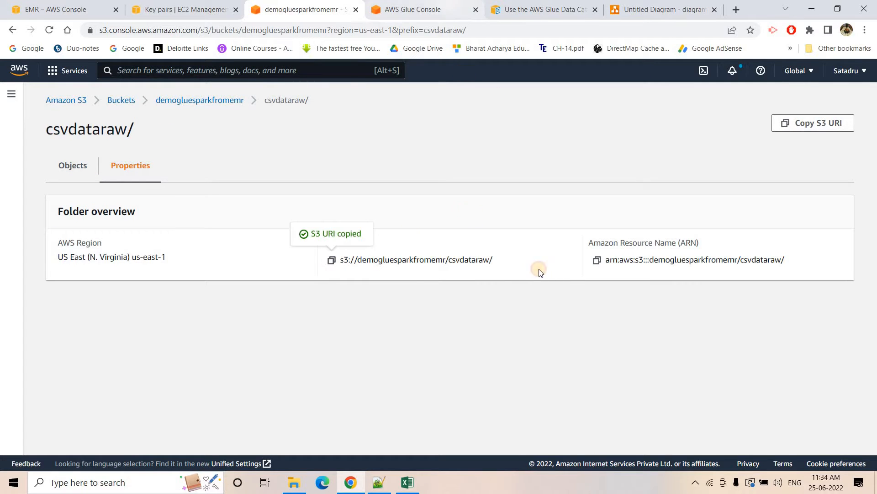
click(457, 355)
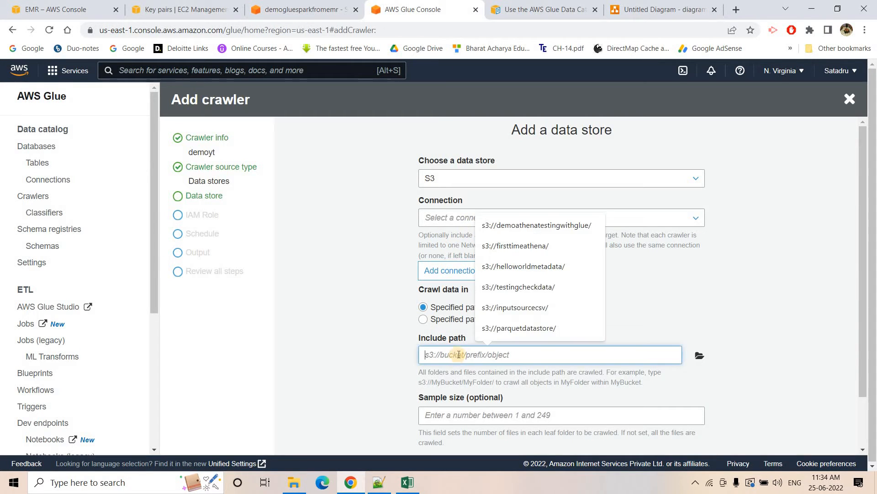
key(ctrl+v)
scroll(503, 316, down, 3)
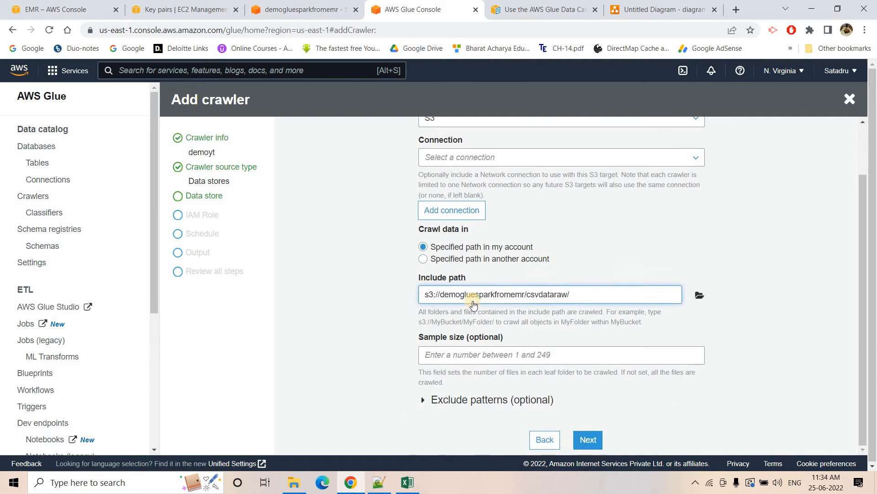
- Accept the crawler's S3 data store settings and proceed to its IAM role selection
scroll(472, 282, up, 3)
scroll(588, 407, down, 2)
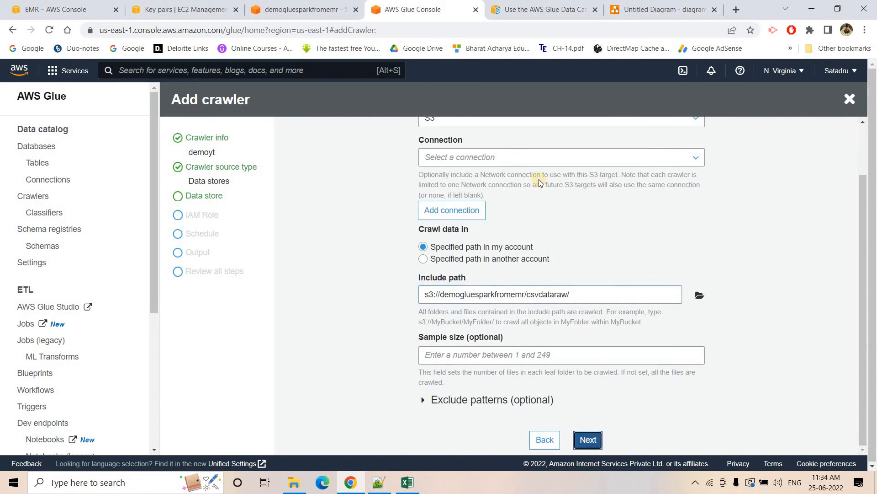
click(587, 439)
key(Return)
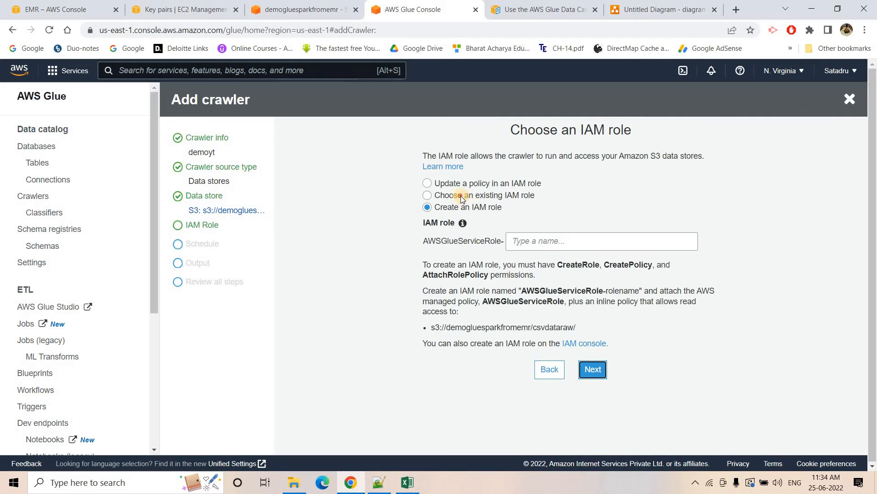
- Assign the existing IAM role gluedemo to the crawler and keep its schedule frequency as Run on demand
click(460, 196)
click(489, 247)
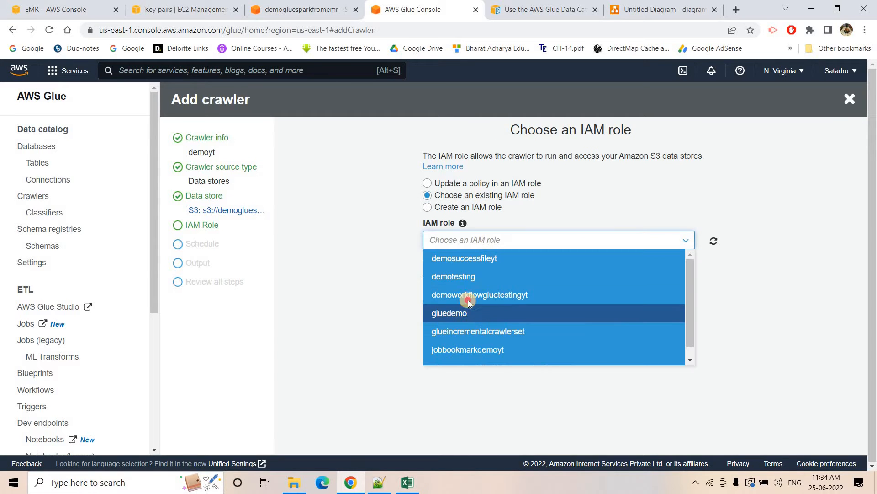
click(468, 303)
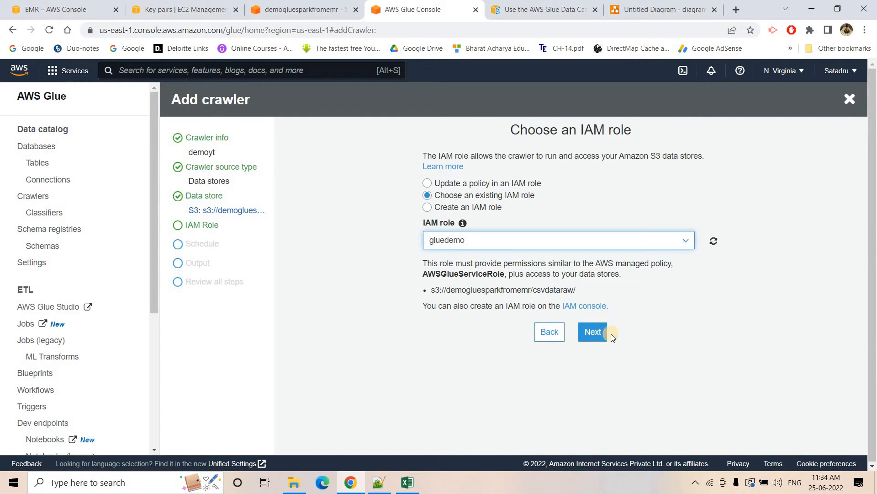
click(596, 333)
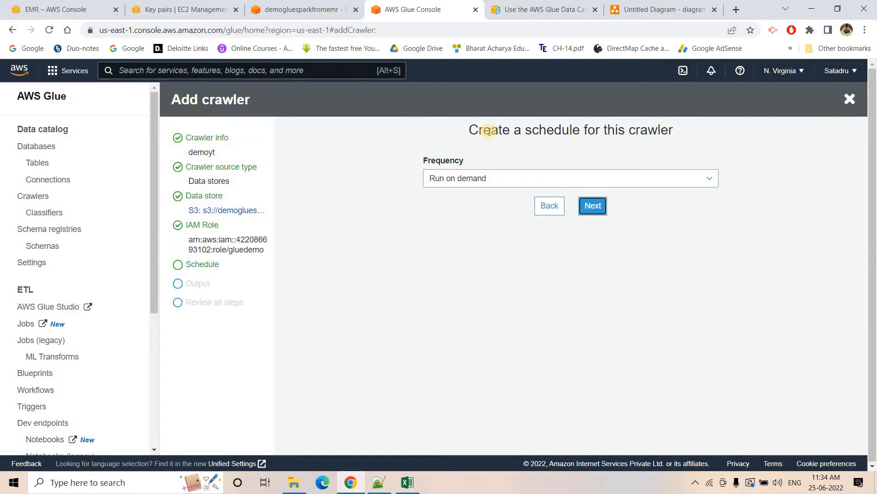
click(592, 206)
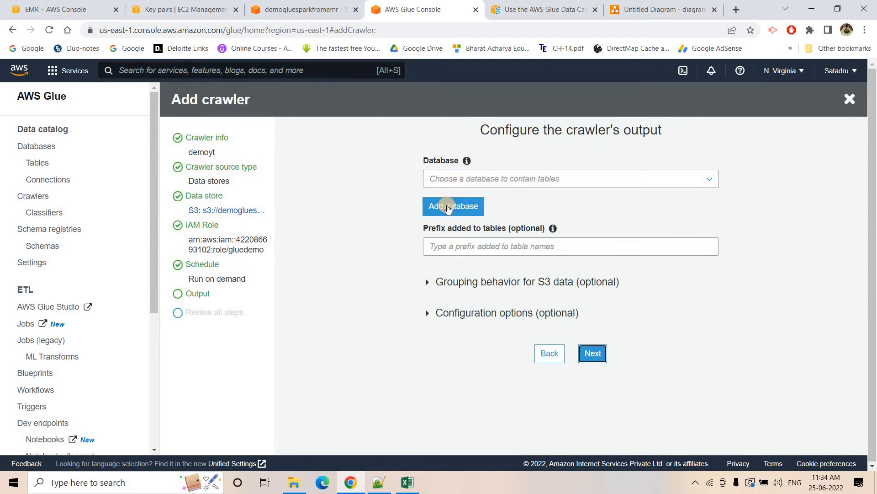
- Start adding a database for the crawler's output and name it emrsparkgluedemo
click(431, 200)
click(376, 171)
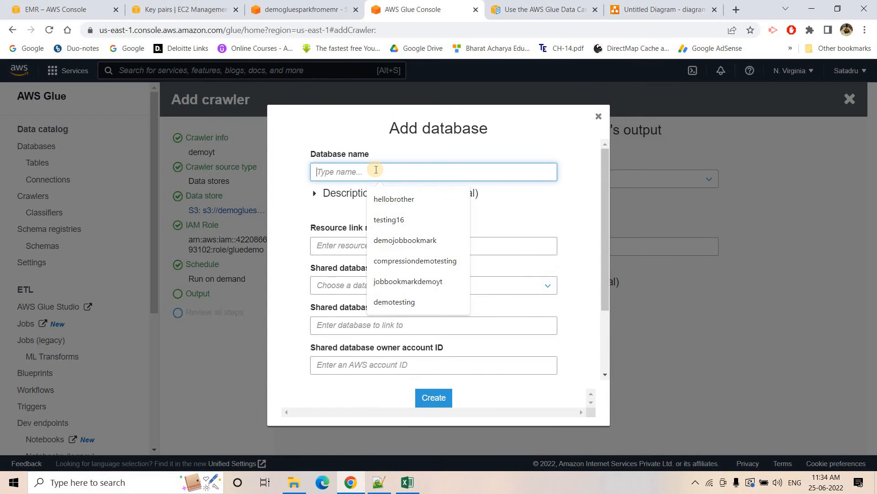
text(emrs)
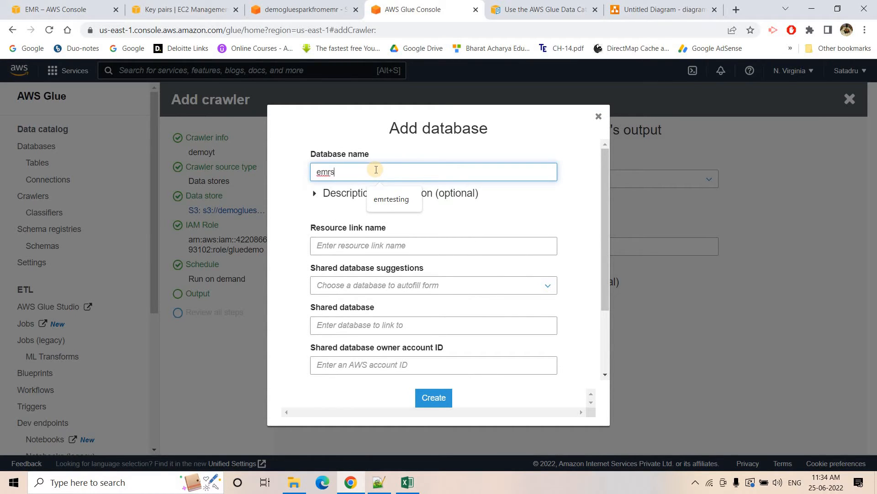
text(parkgluedemo)
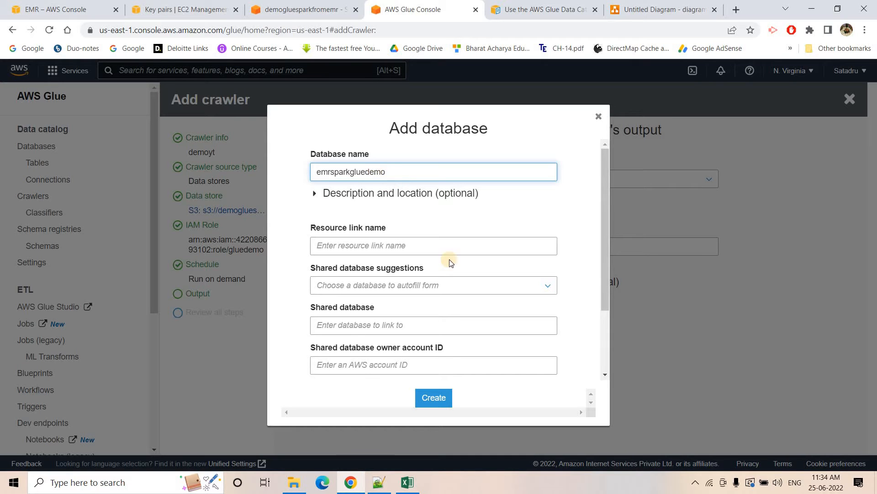
- Copy the database name emrsparkgluedemo onto a new first line above the PySpark script in Notepad++, followed by blank lines
key(ctrl+a)
key(ctrl+c)
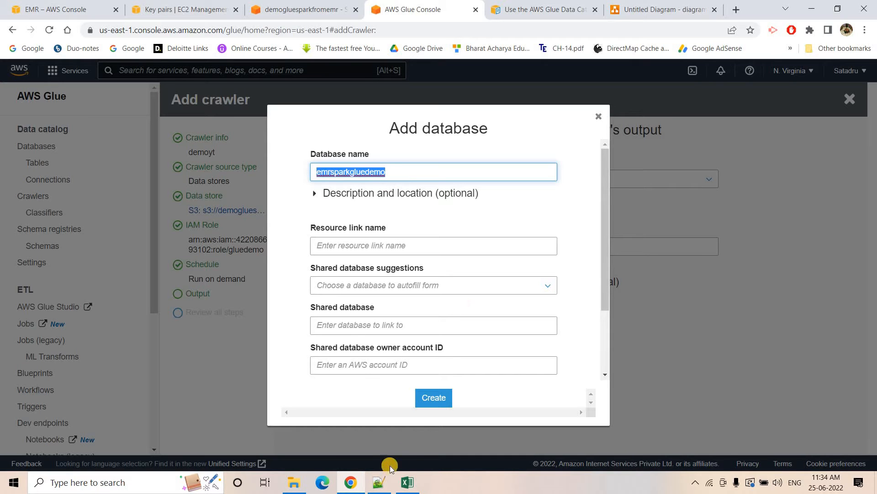
click(379, 482)
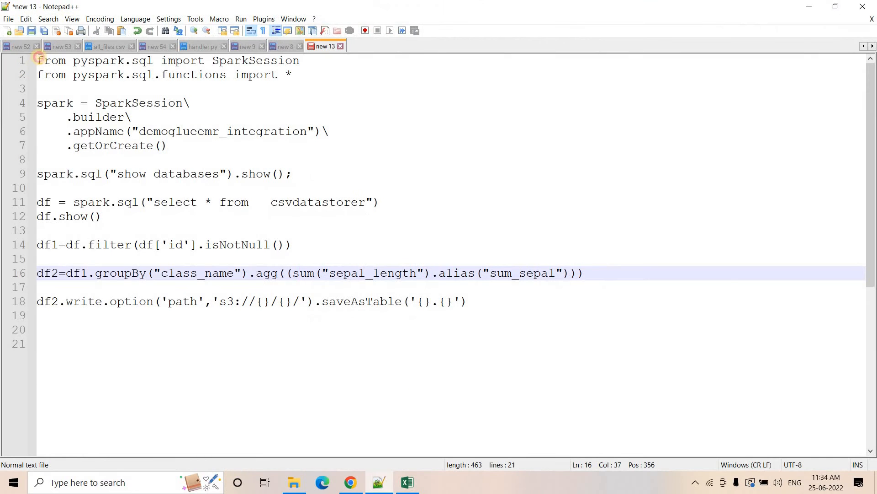
click(40, 58)
key(Return)
key(Up)
key(ctrl+v)
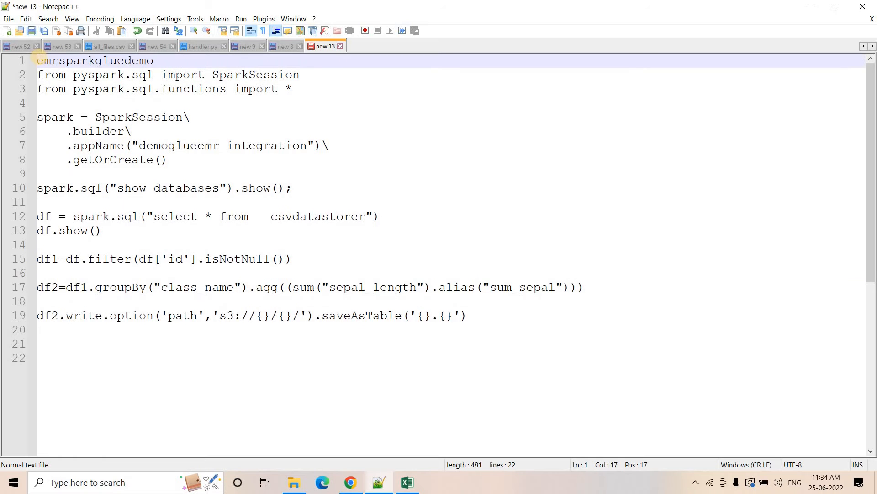
key(Return)
key(Return)
- Return to Chrome, create the emrsparkgluedemo database as the crawler's output and finish creating the demoyt crawler
click(353, 479)
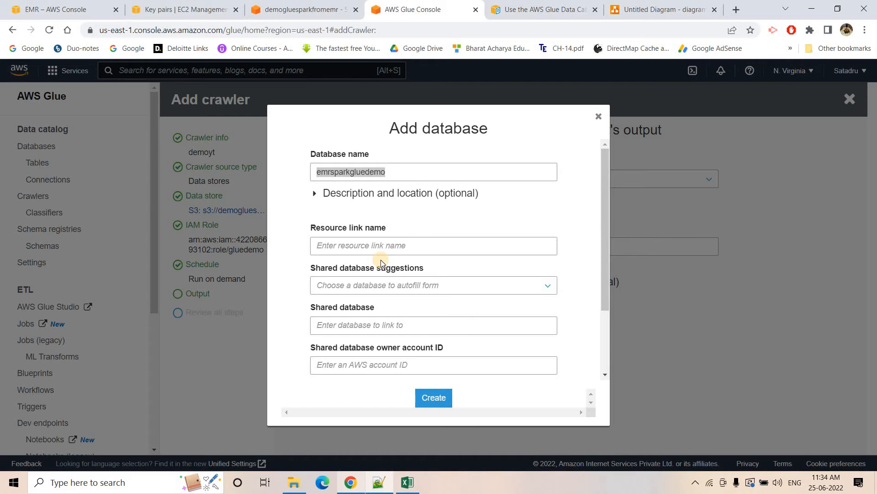
click(434, 399)
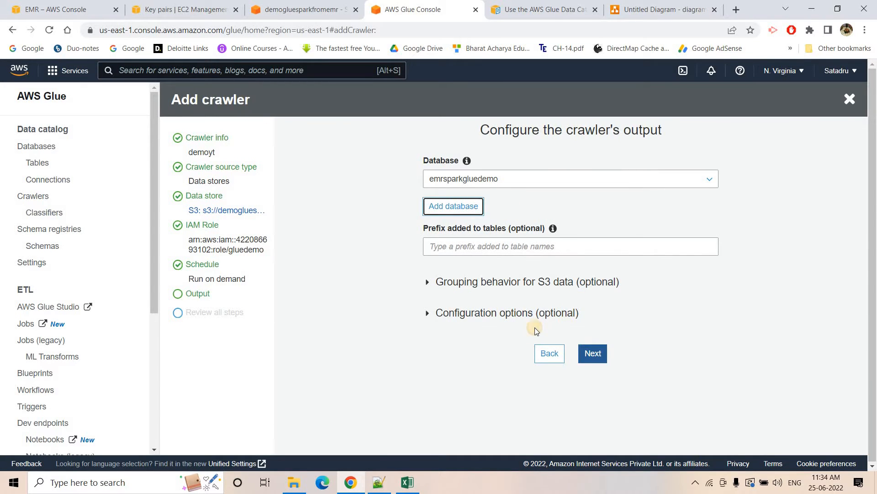
click(593, 352)
click(589, 438)
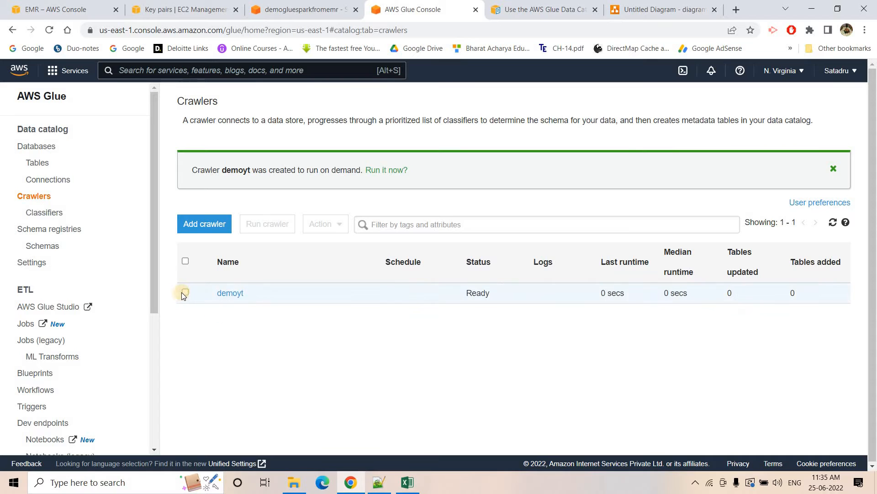
- Try to run the demoyt crawler and check the emrsparkgluedemo database for tables
click(185, 292)
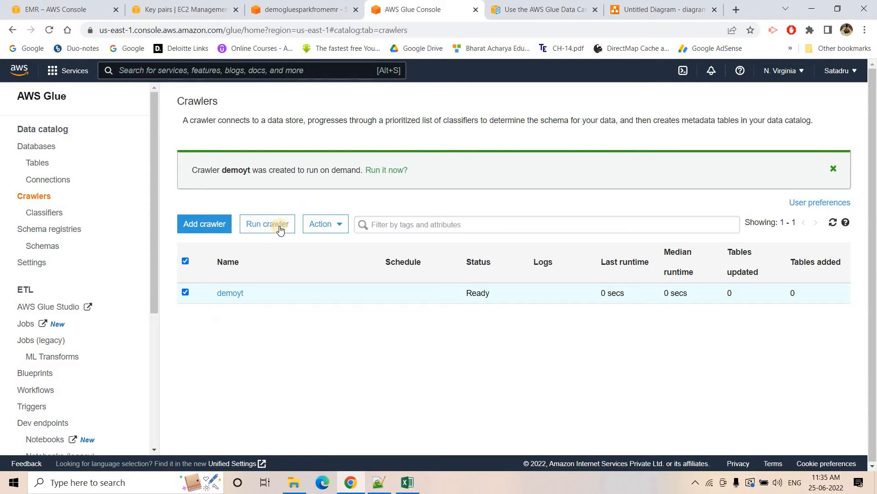
click(279, 228)
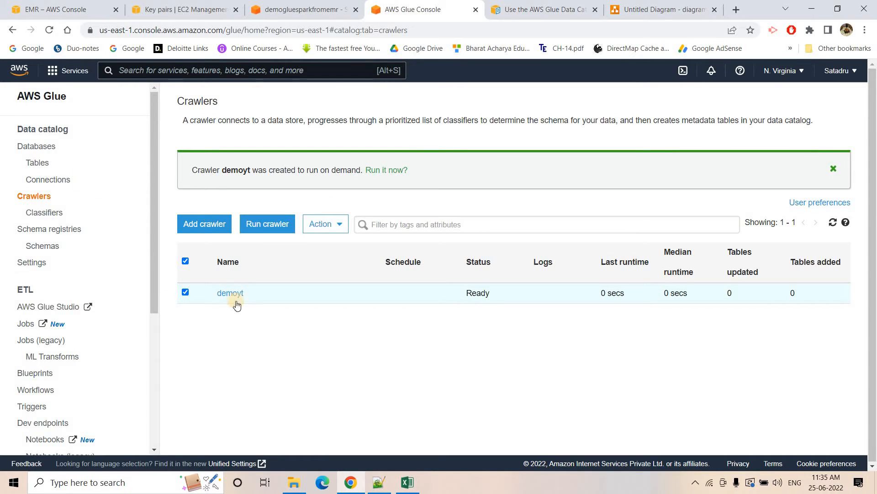
click(38, 147)
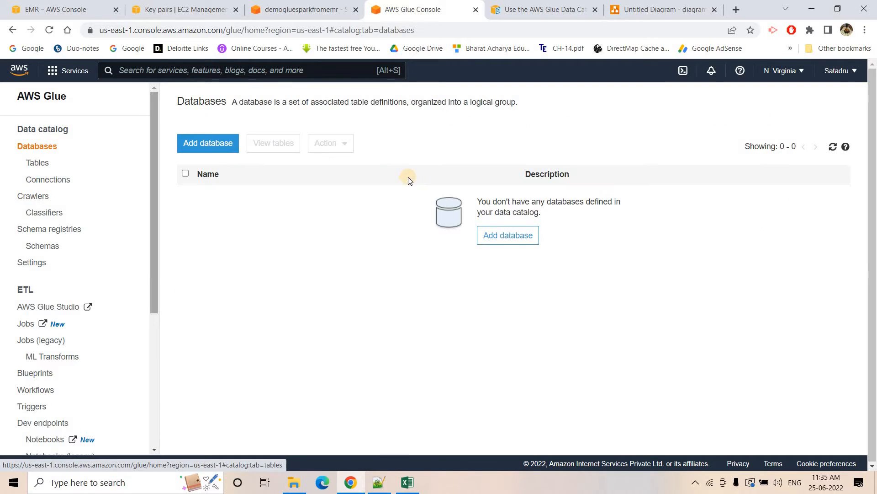
click(831, 148)
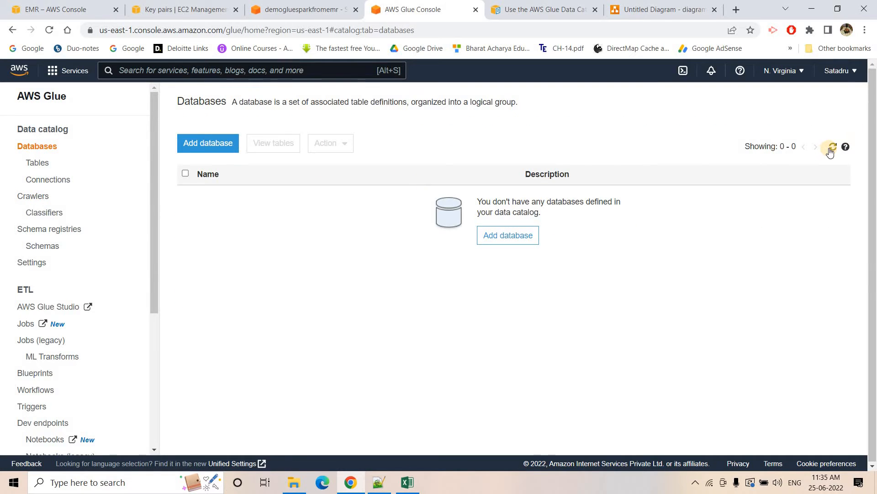
click(217, 195)
click(242, 261)
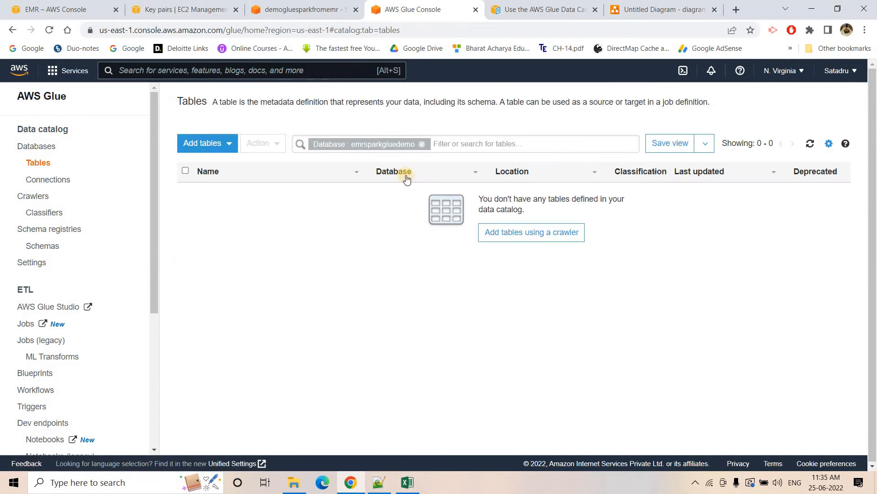
- Review the demoyt crawler's details, including its include path, and return to the crawler list
click(32, 196)
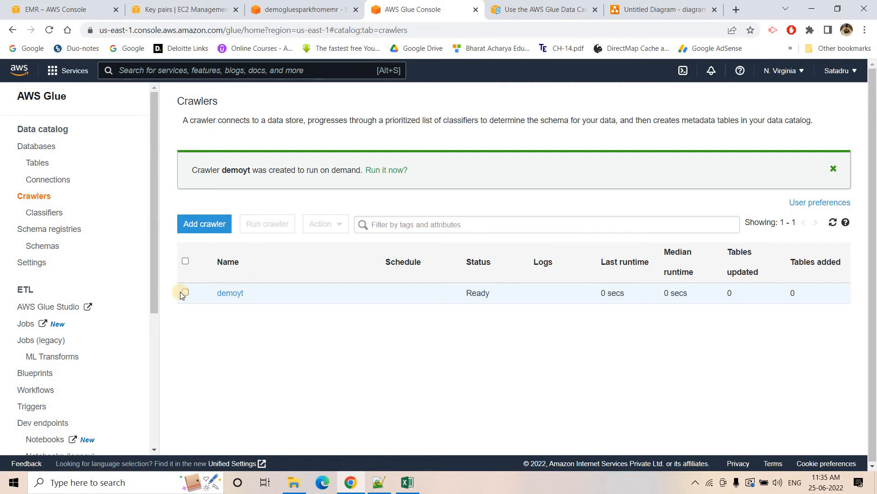
click(229, 292)
drag(406, 336, 519, 320)
click(241, 155)
click(214, 95)
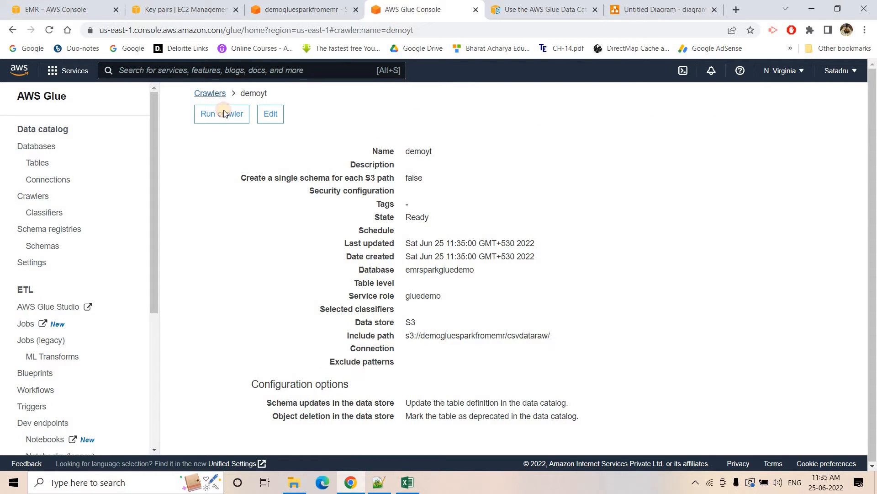
- Run the demoyt crawler from the crawler list
click(186, 292)
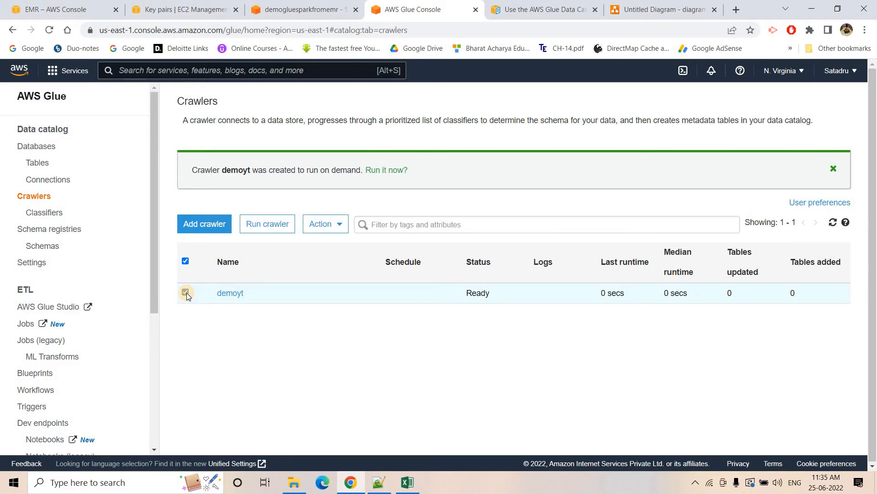
click(264, 226)
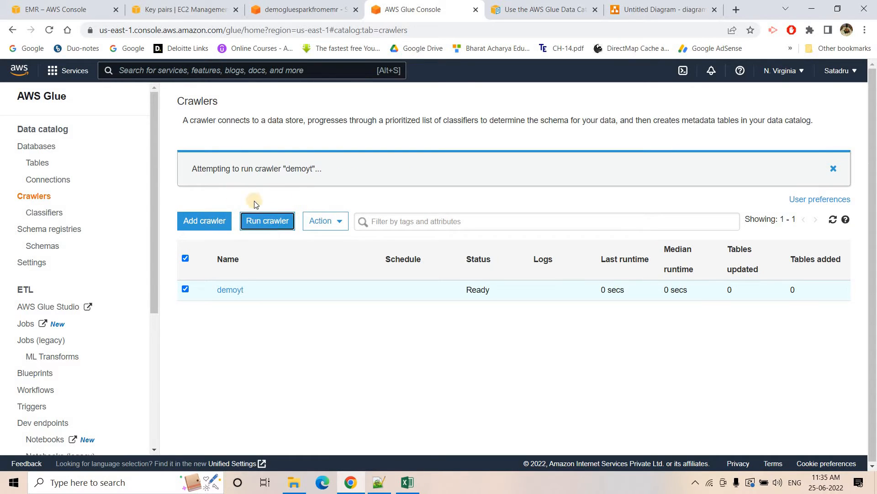
triple_click(333, 168)
click(306, 232)
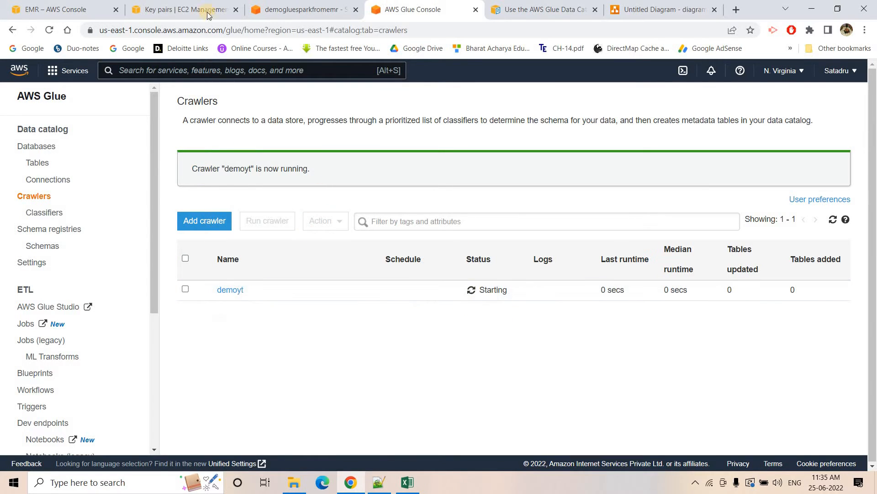
- Go to the EMR console, check the gluesparkintegration cluster's status in the cluster list and reopen its details
click(54, 10)
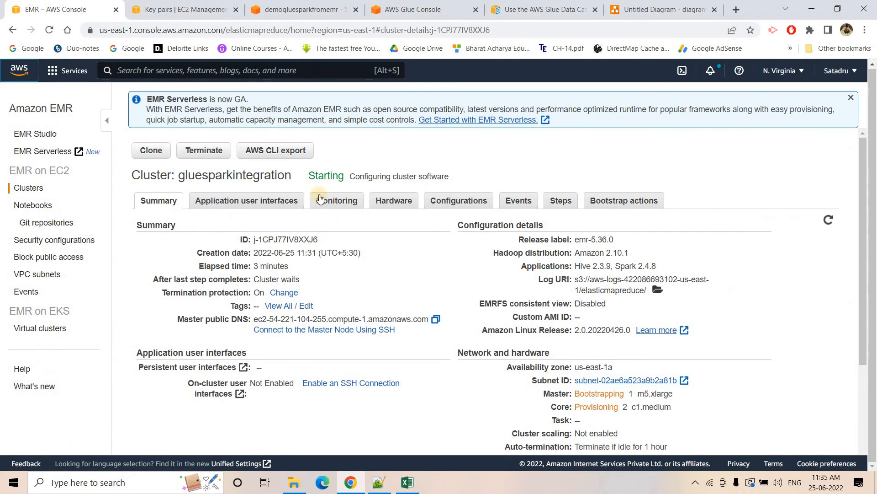
click(30, 191)
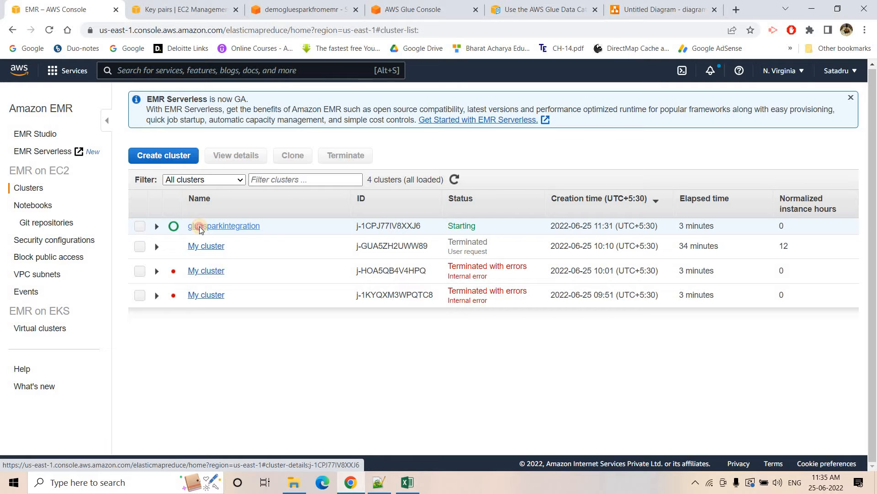
click(199, 227)
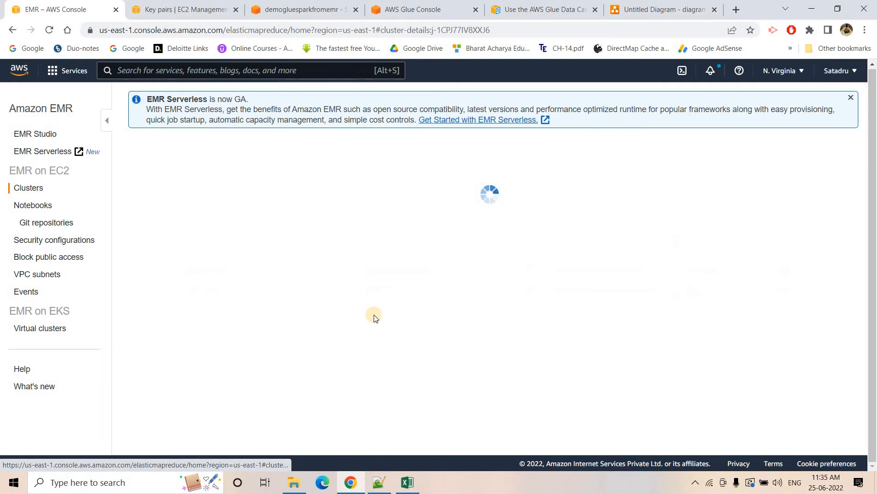
- Switch to Notepad++ and review the PySpark script's imports, SparkSession builder and show databases query, glancing at the EMR cluster details
click(377, 484)
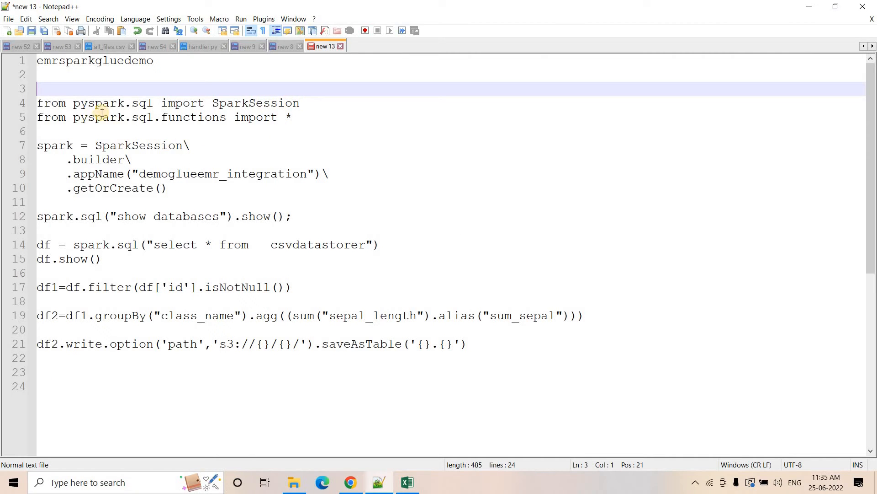
drag(42, 102, 300, 102)
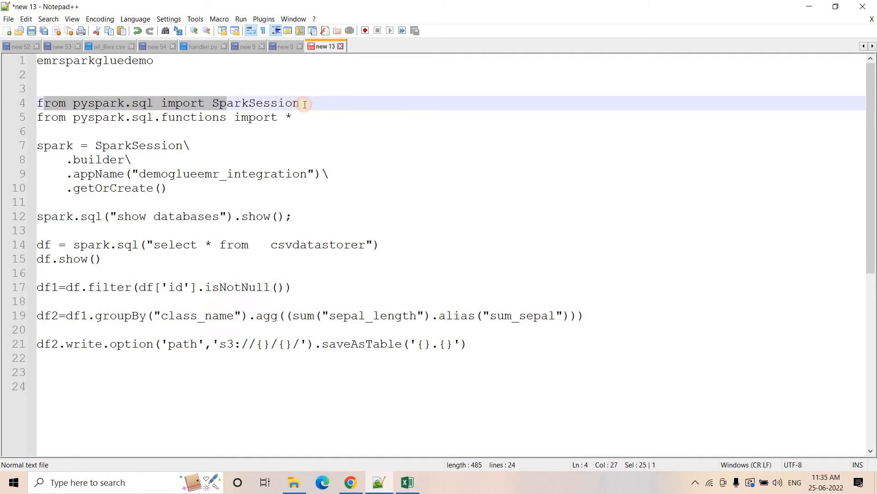
click(267, 100)
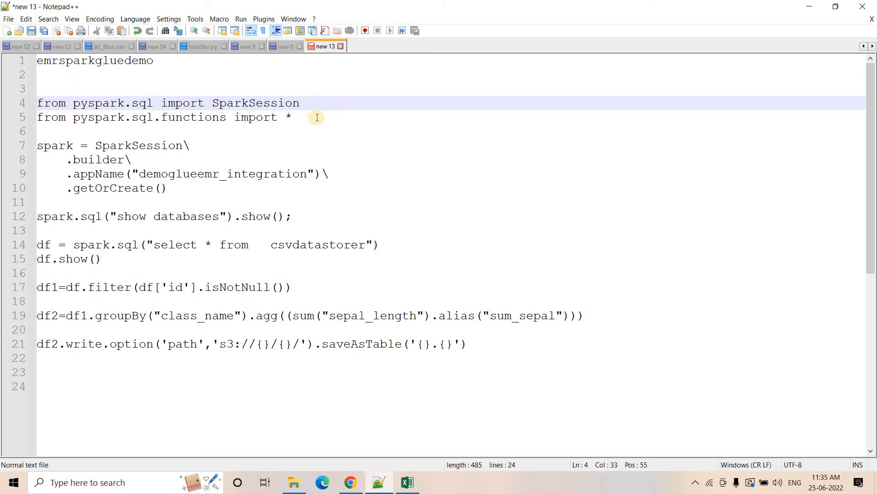
drag(317, 118, 38, 118)
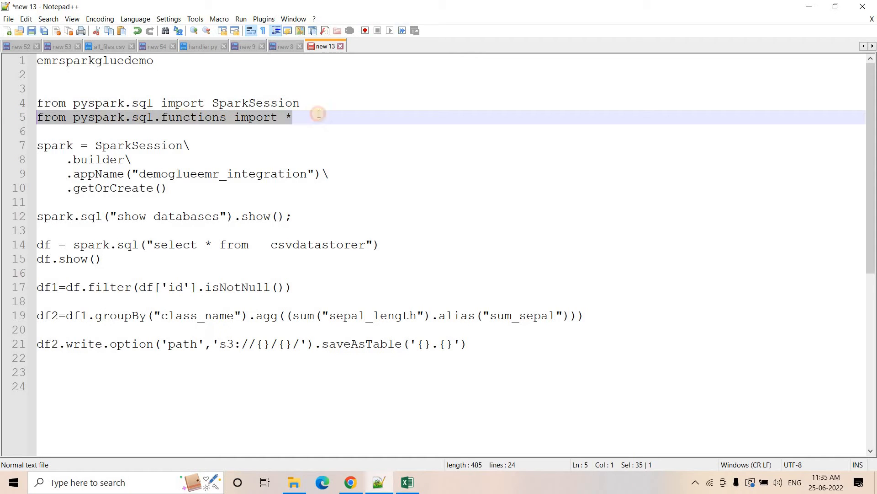
drag(169, 188, 37, 160)
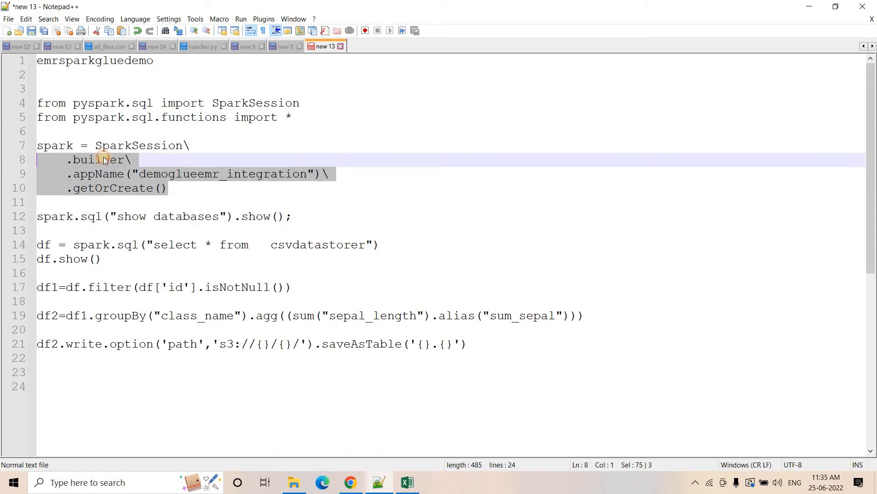
key(shift+Up)
double_click(91, 160)
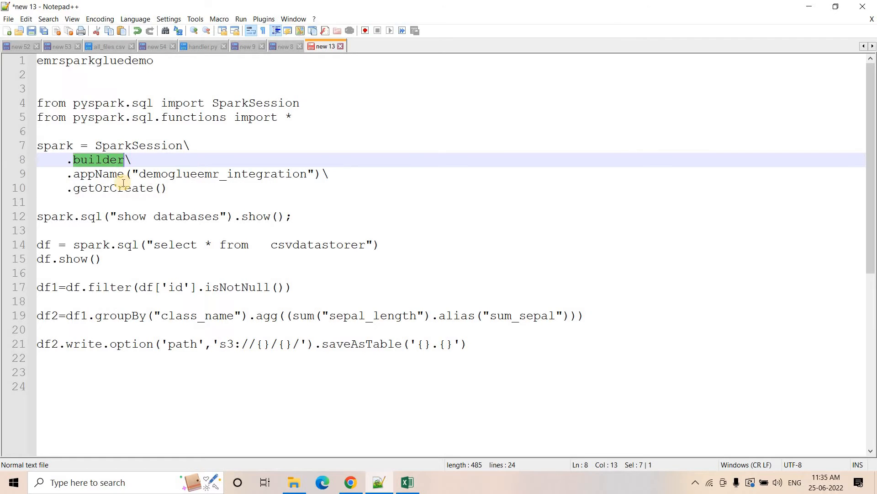
drag(139, 174, 309, 175)
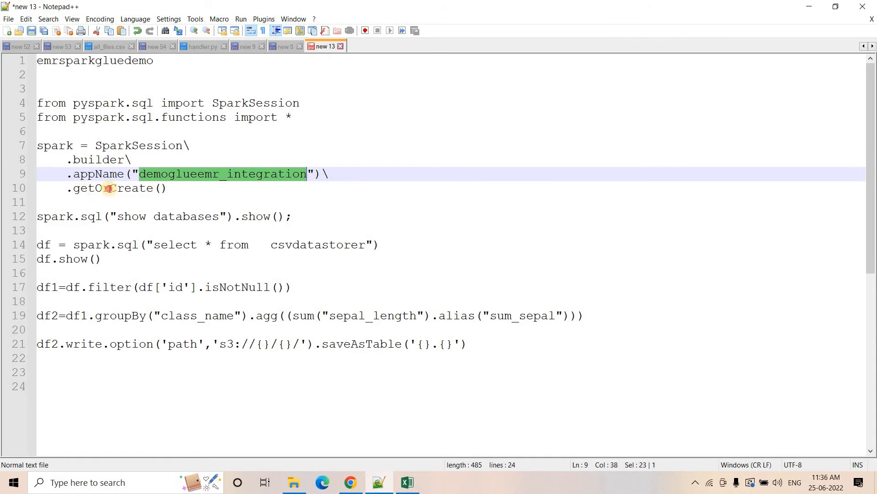
drag(81, 188, 168, 188)
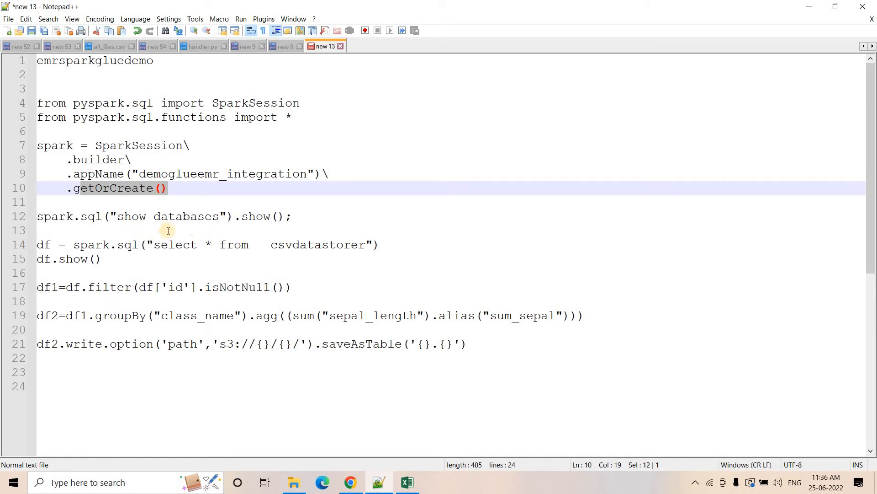
drag(37, 216, 234, 216)
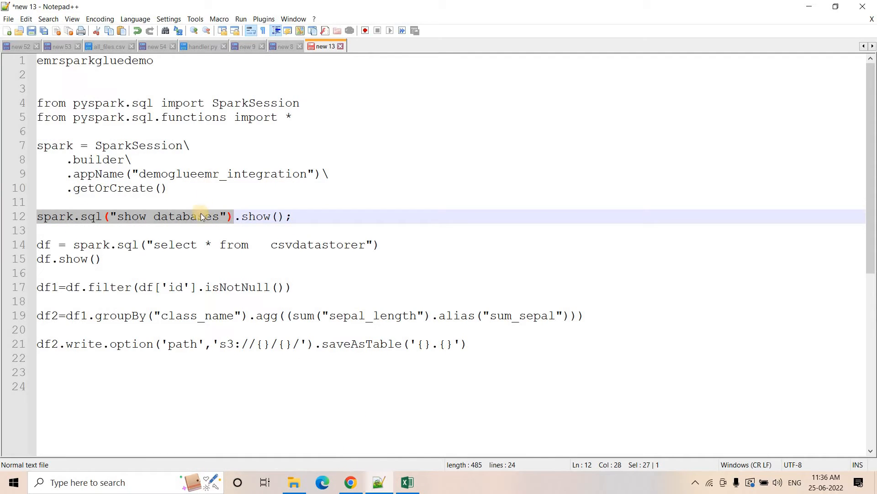
click(347, 486)
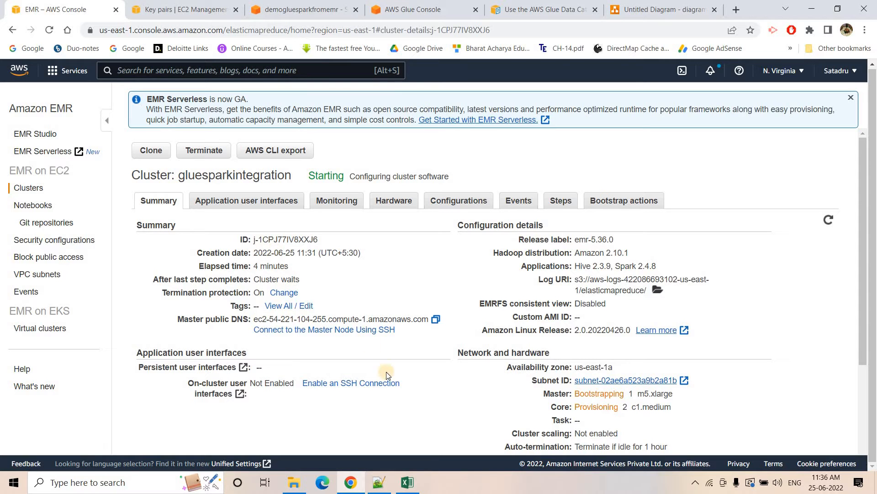
key(alt+Tab)
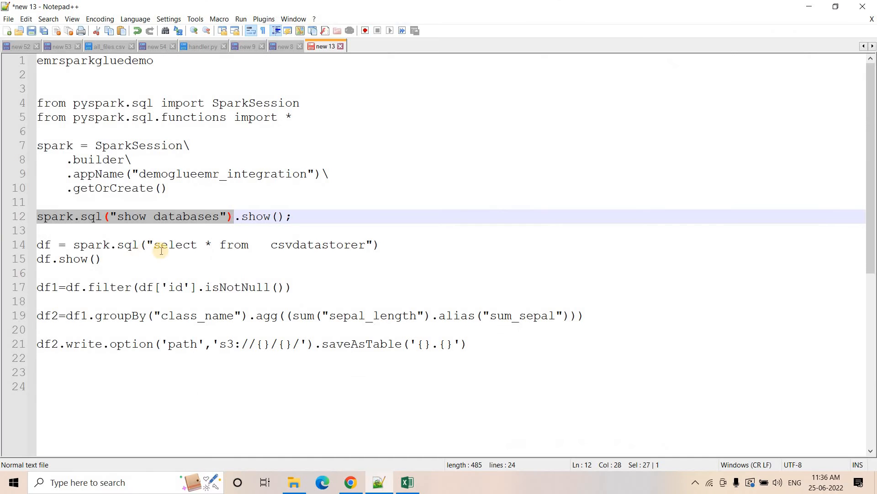
- Remove the table name csvdatastorer from the script's select query and review the df.show() line
drag(74, 245, 299, 246)
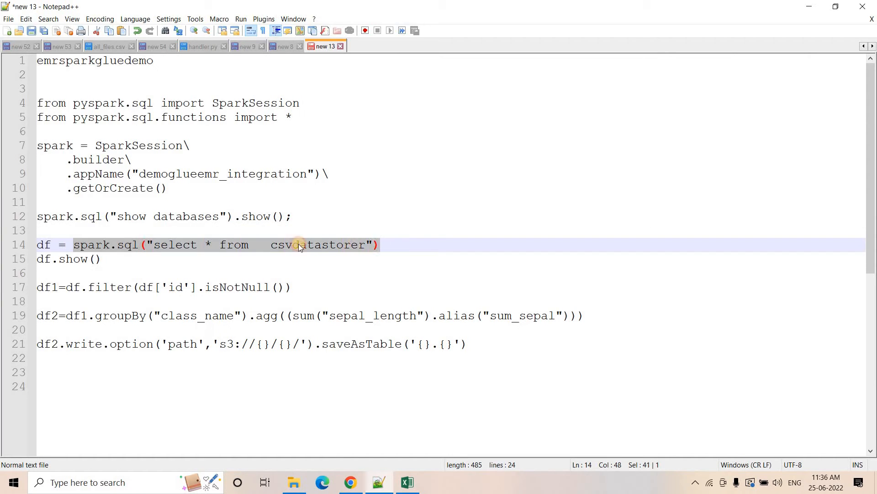
double_click(298, 245)
key(Delete)
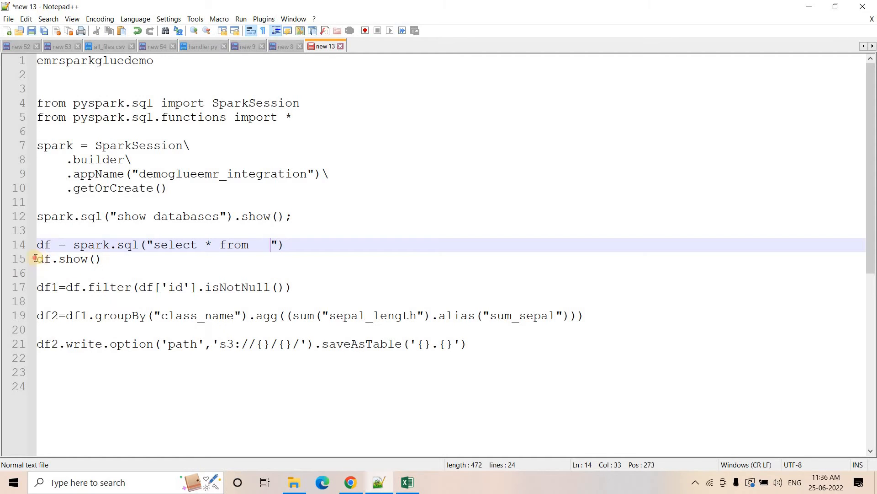
drag(35, 258, 126, 265)
key(Right)
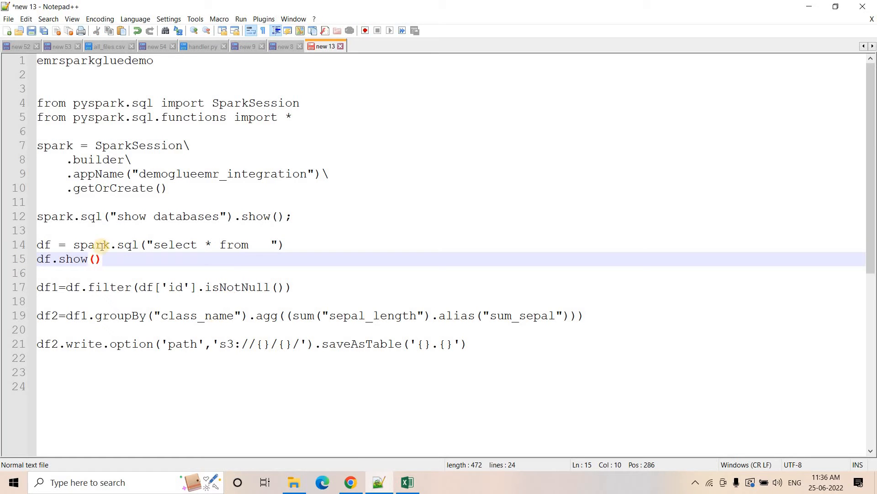
- Switch to the EMR console and refresh the cluster list to check the gluesparkintegration cluster's status
click(356, 486)
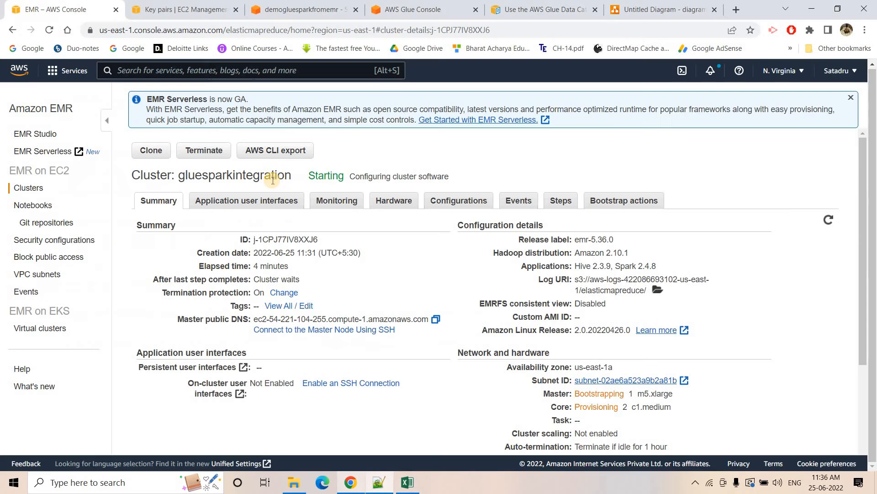
click(25, 188)
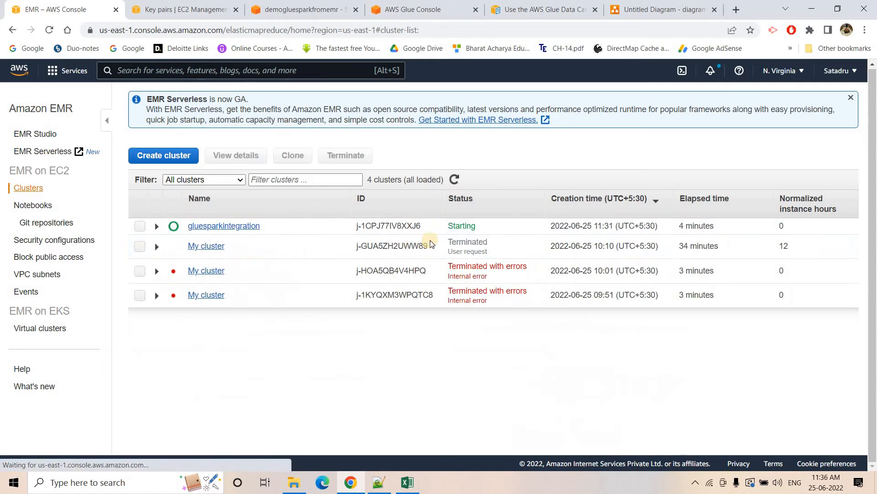
click(453, 179)
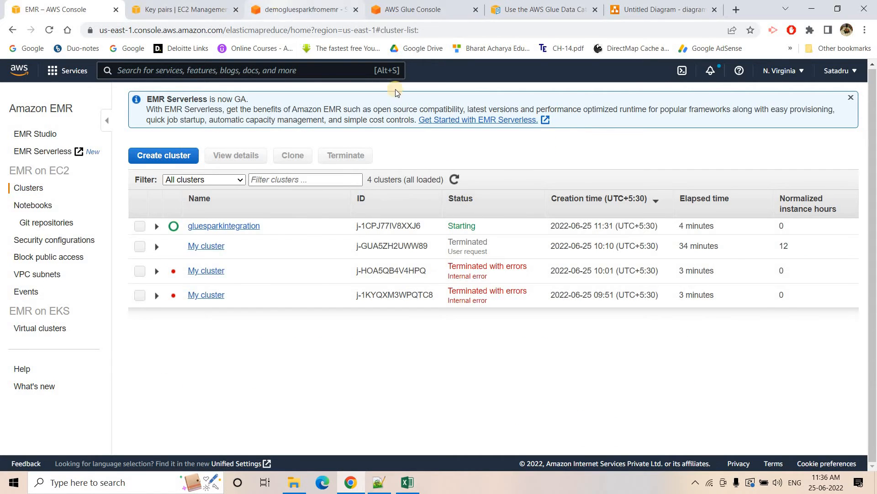
- Check the demoyt crawler's status in Glue and examine the csvdataraw table's schema in the emrsparkgluedemo database
click(320, 10)
click(392, 6)
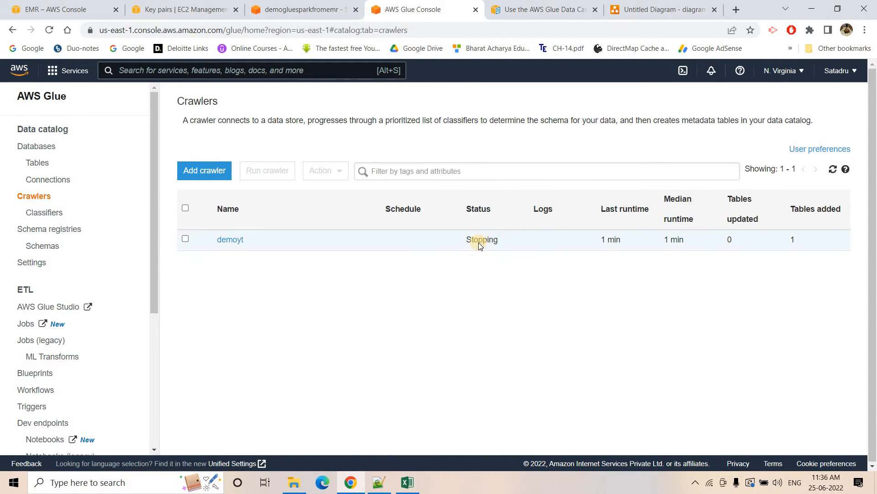
click(25, 146)
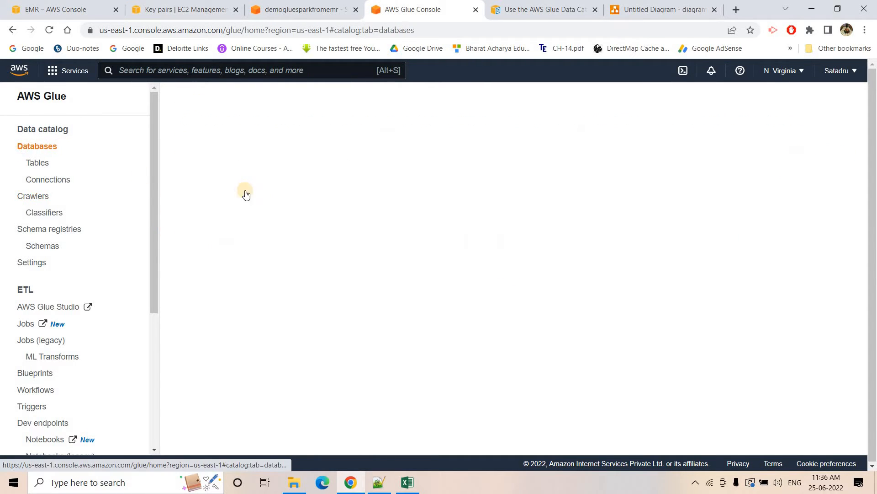
click(250, 195)
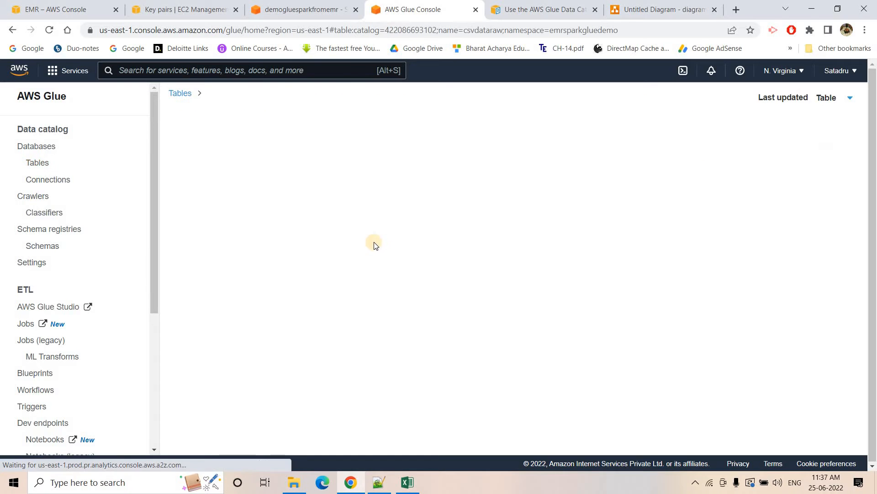
scroll(440, 246, down, 3)
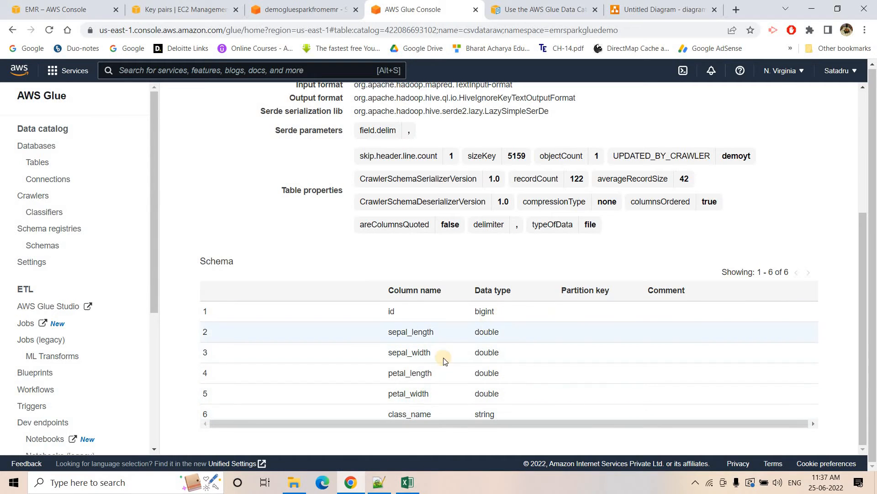
- Compare the csvdataraw schema in Glue with the column headers of the all_files (1) sheet in Excel
key(alt+Tab)
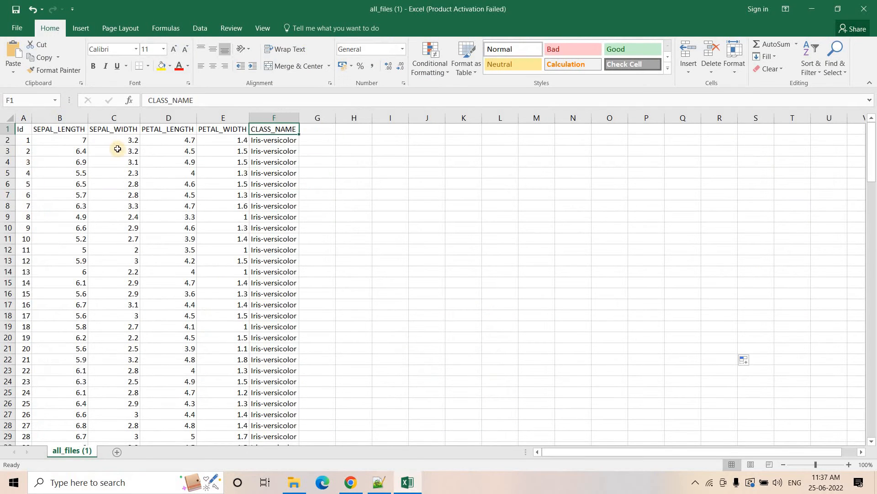
click(69, 130)
drag(230, 129, 231, 129)
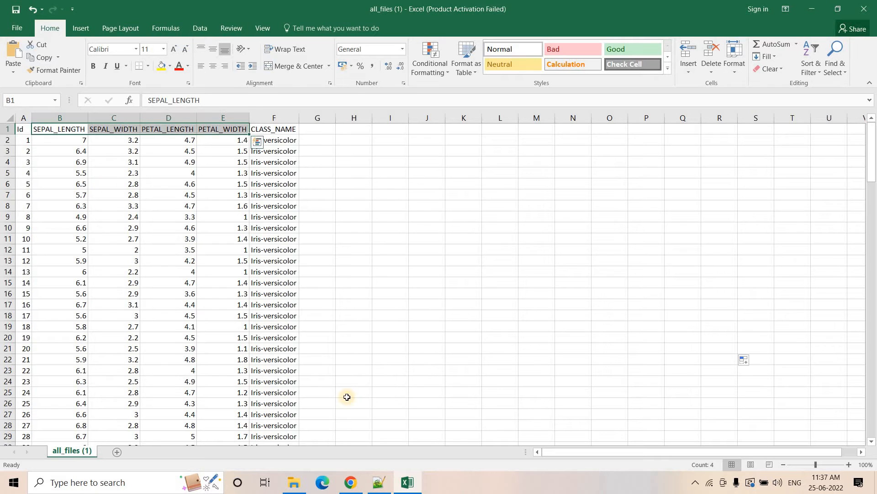
click(352, 483)
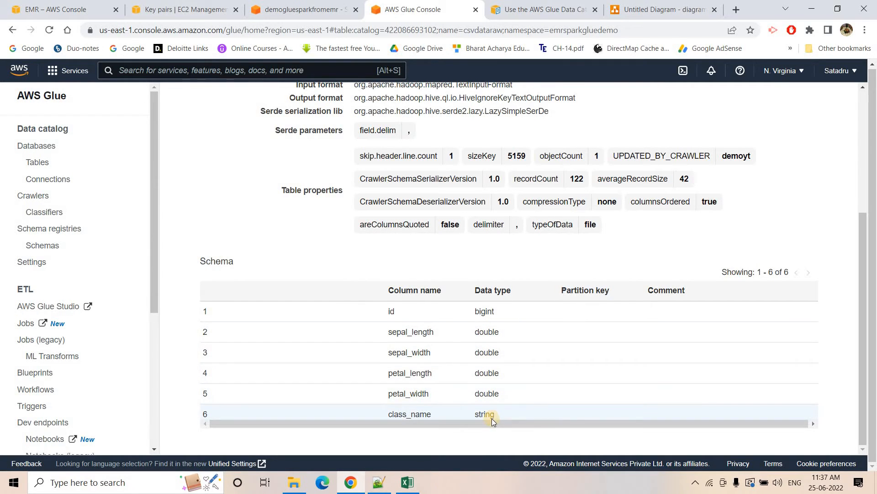
click(407, 482)
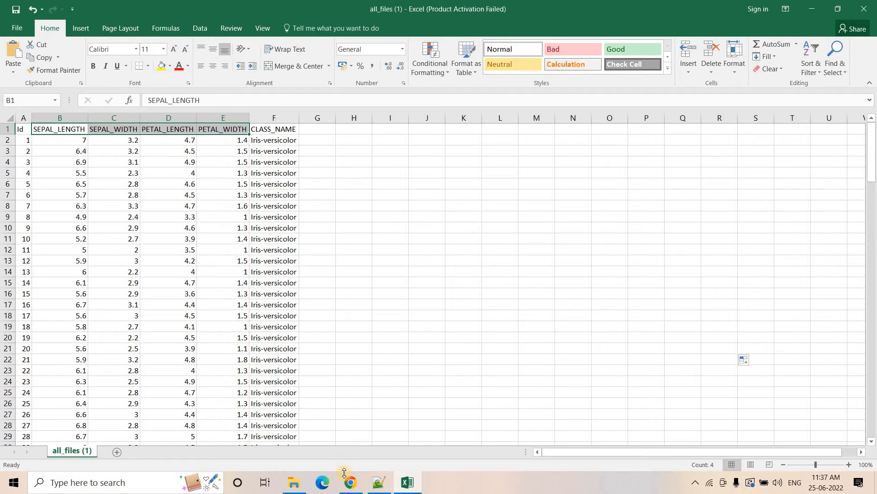
key(alt+Tab)
scroll(572, 372, up, 3)
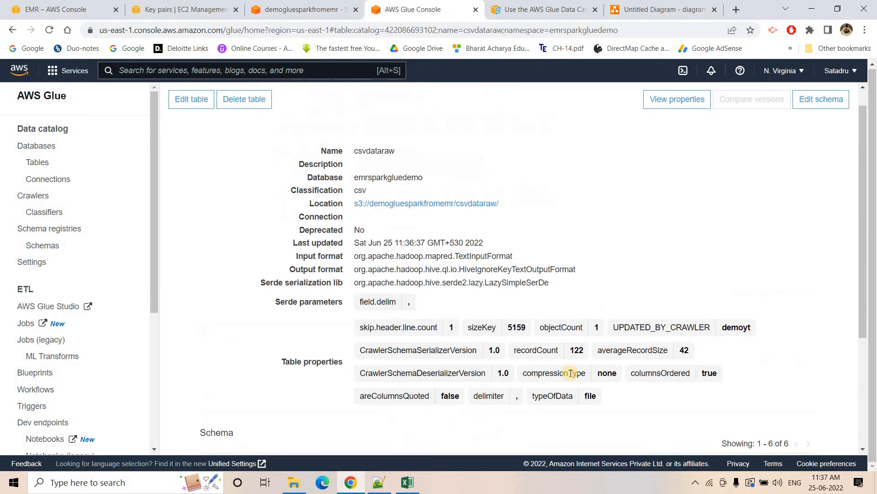
- Open Athena's query editor in a new browser tab with data source AwsDataCatalog and database emrsparkgluedemo
right_click(13, 71)
click(41, 74)
click(439, 4)
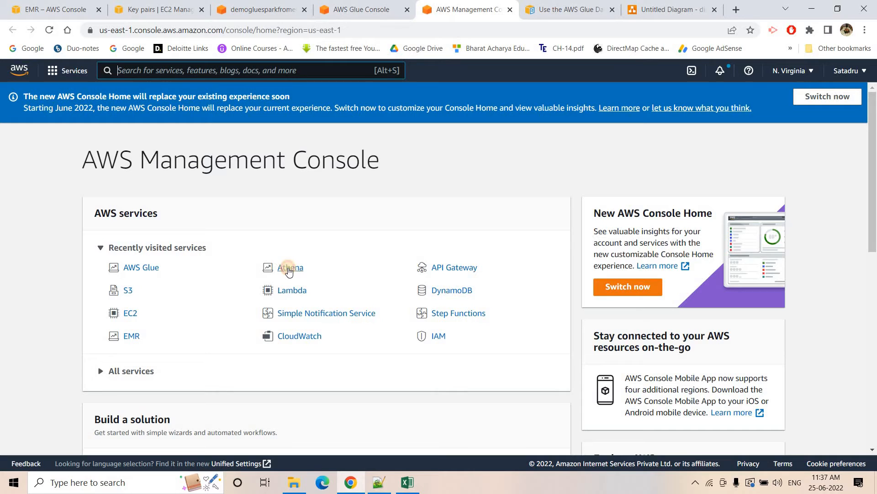
click(289, 270)
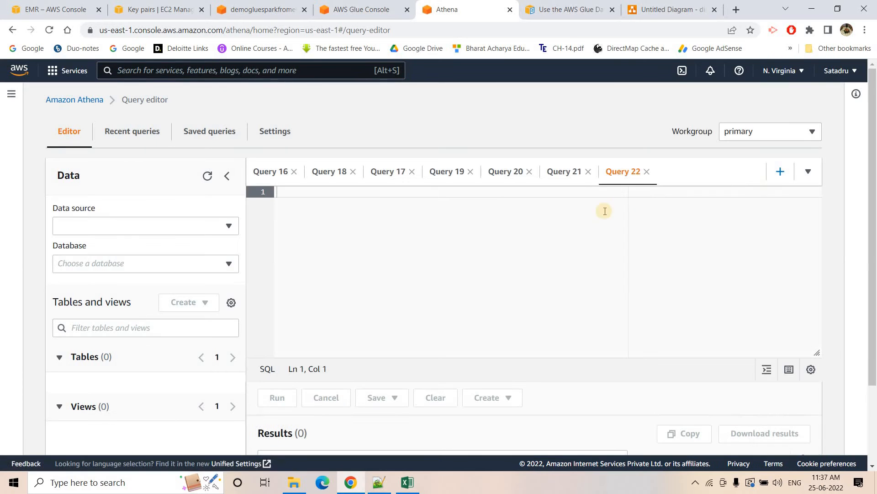
click(105, 226)
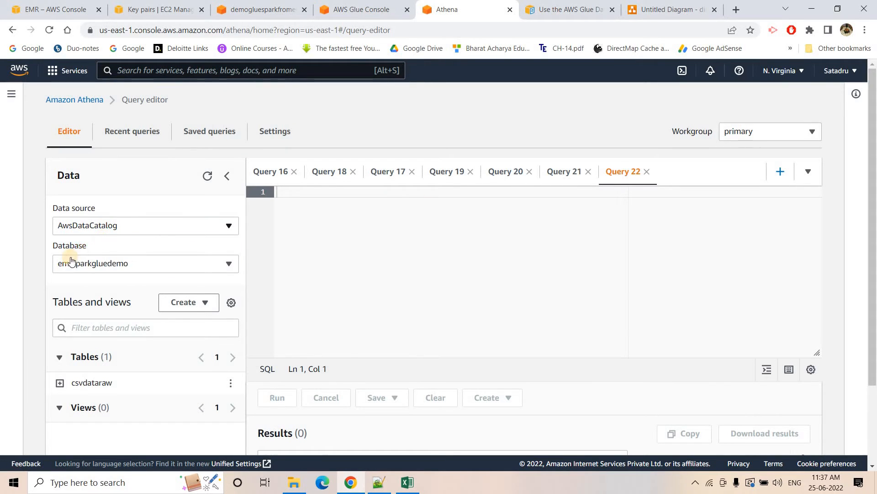
click(136, 274)
click(109, 264)
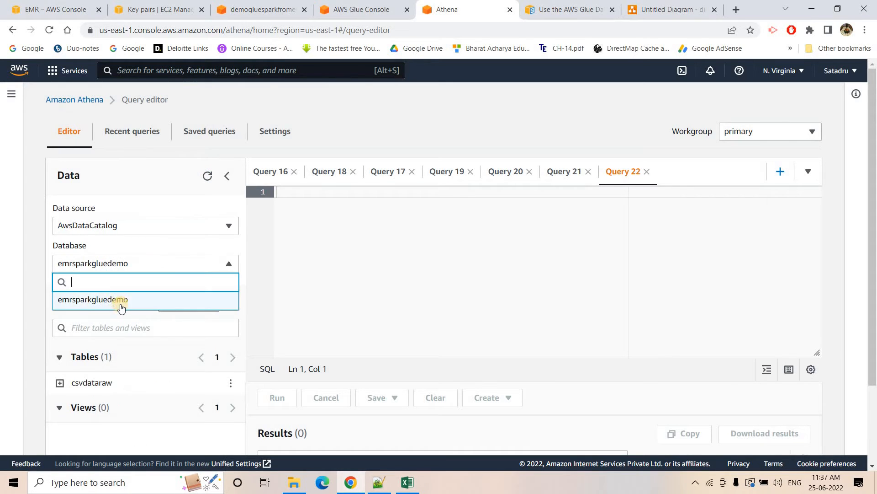
click(282, 121)
- Check the emrsparkgluedemo entry in the Glue database list and return to the Athena query editor
click(350, 6)
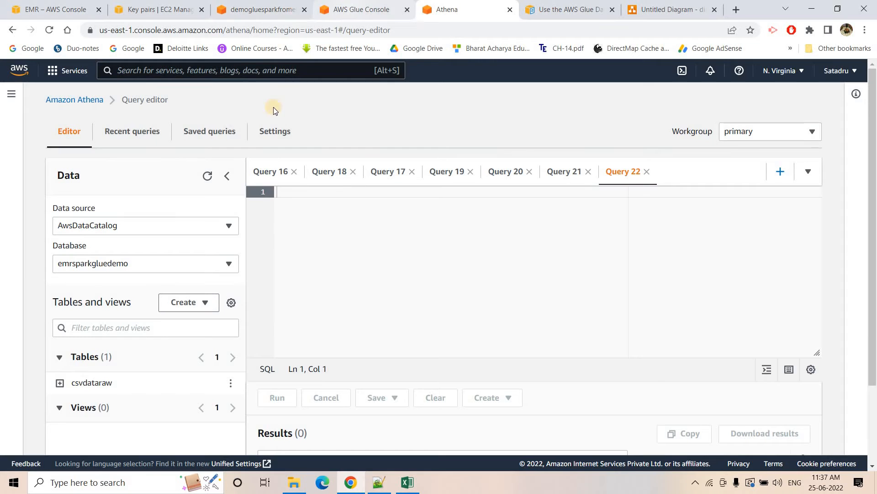
click(41, 145)
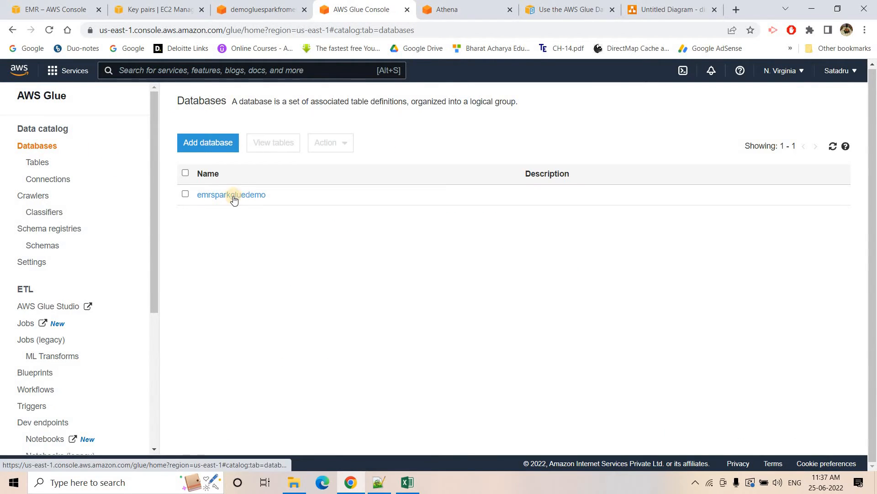
click(260, 10)
click(447, 10)
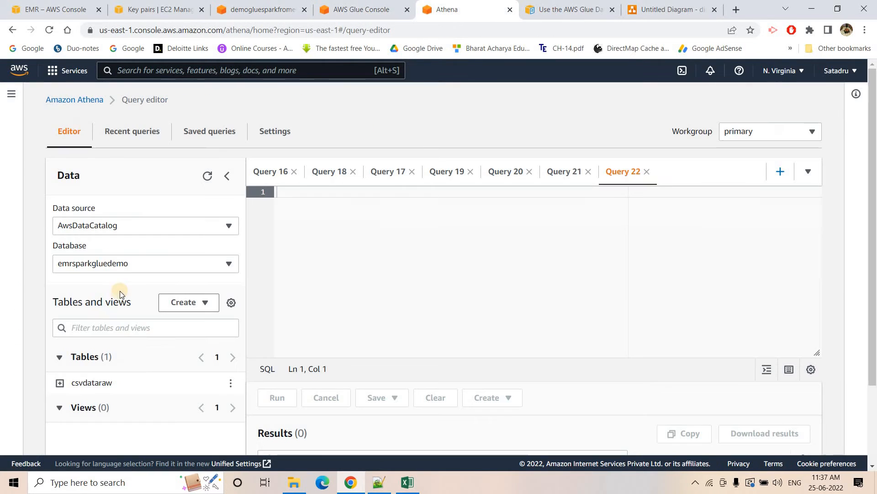
- Run the query "select * from csvdataraw limit 5;" in the Athena editor and view its result rows
click(378, 282)
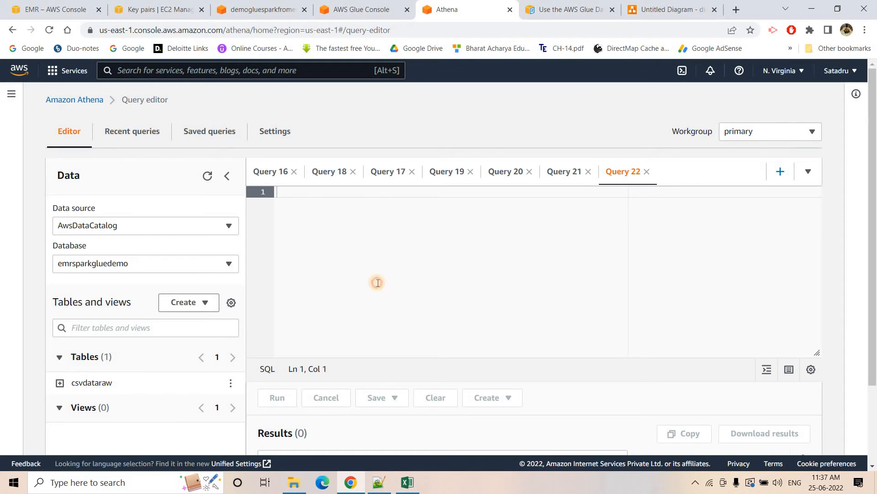
text(select * from csvdataraw limit)
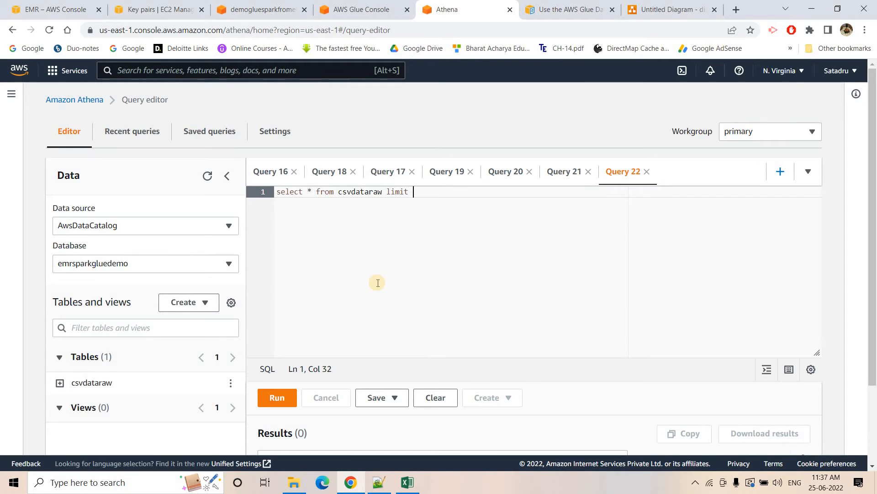
text(;)
drag(495, 194, 238, 192)
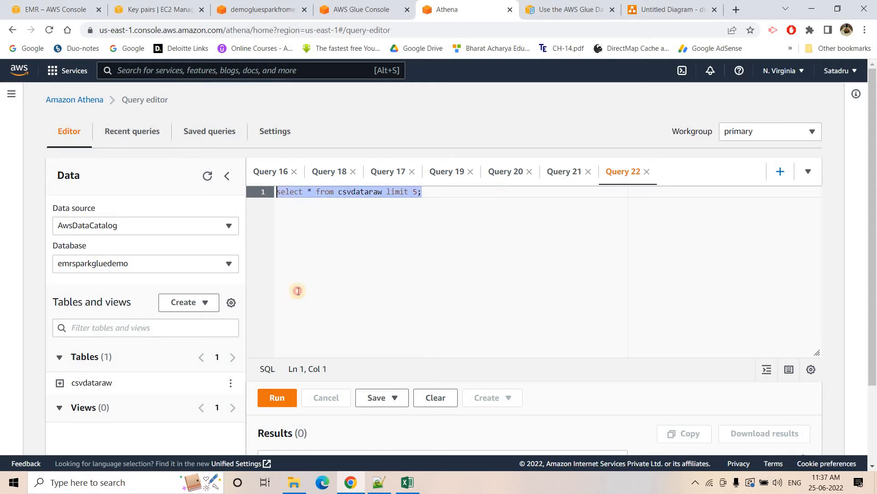
click(286, 396)
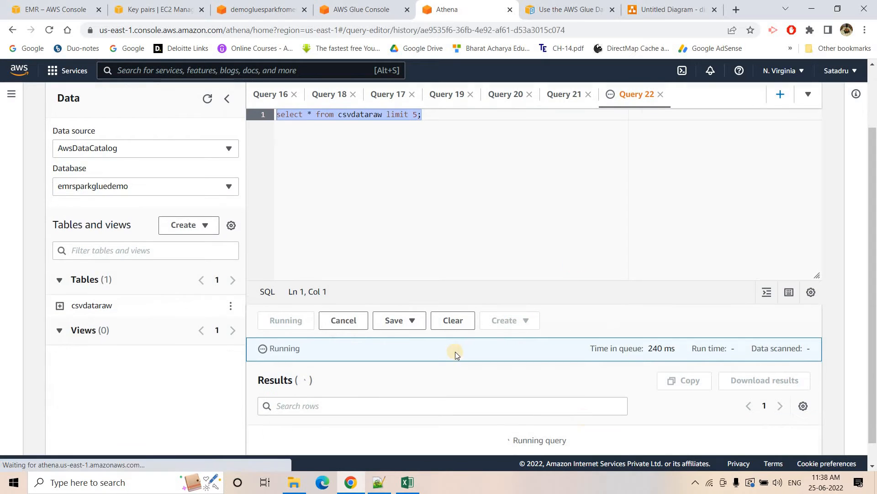
scroll(417, 322, down, 3)
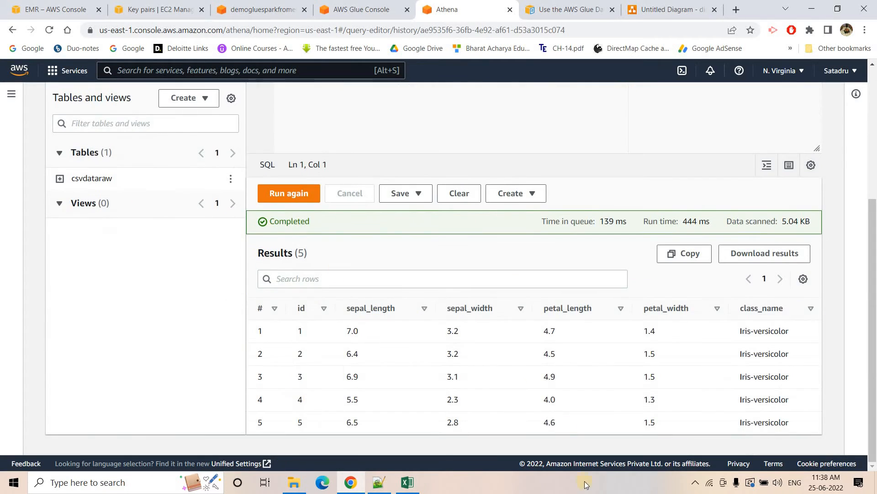
- View the architecture diagram and open the gluesparkintegration cluster's details from the refreshed EMR cluster list
click(681, 8)
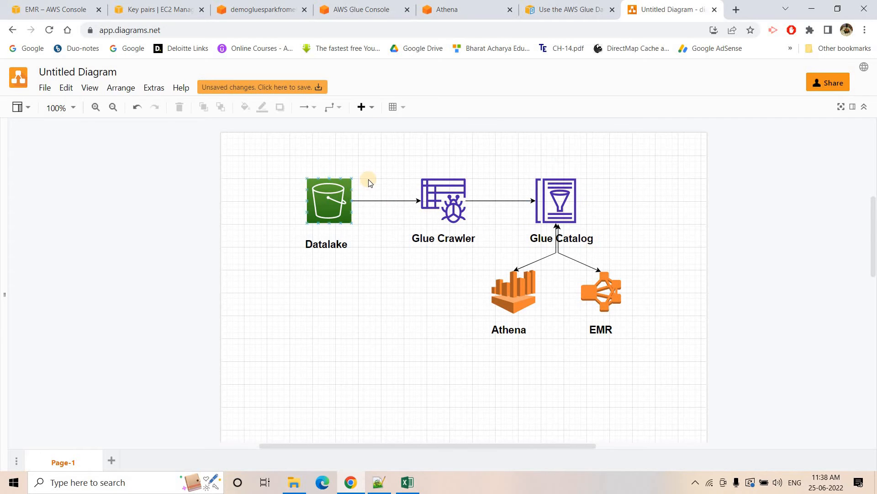
click(51, 8)
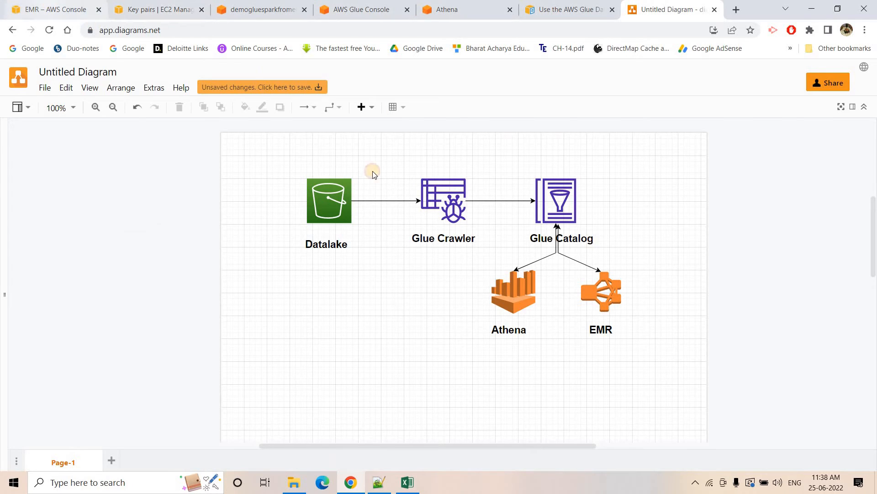
click(453, 179)
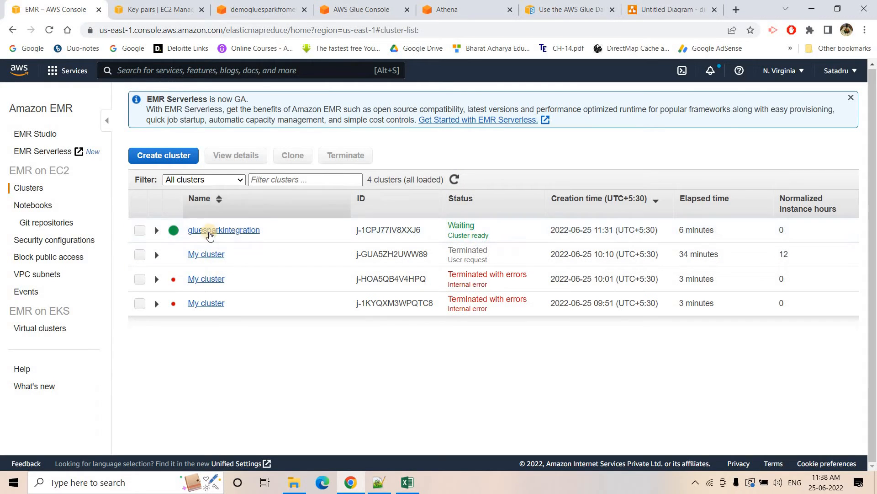
click(209, 230)
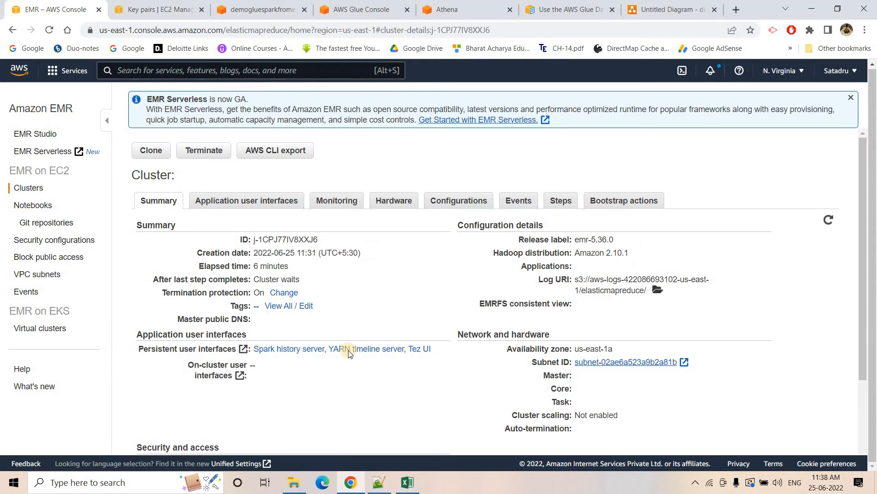
- Launch PuTTY and enter the cluster's master public DNS, ec2-54-221-104-255.compute-1.amazonaws.com, as the host name
click(115, 484)
text(p)
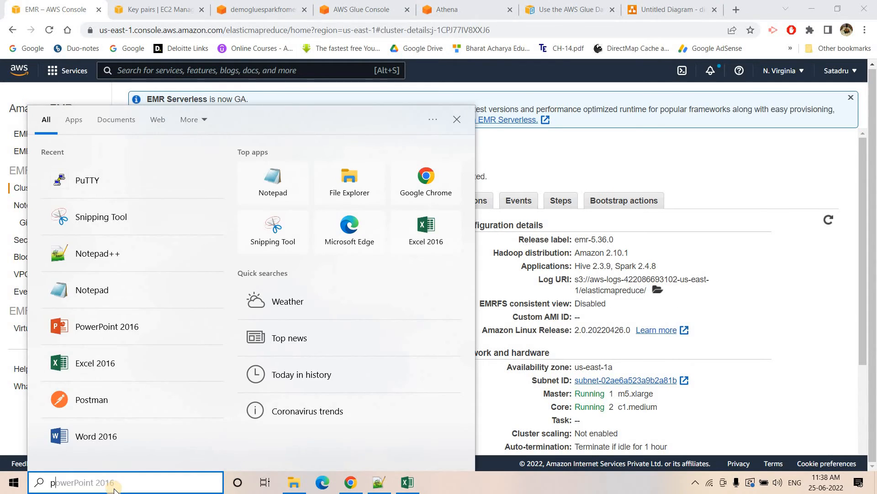
text(uttu)
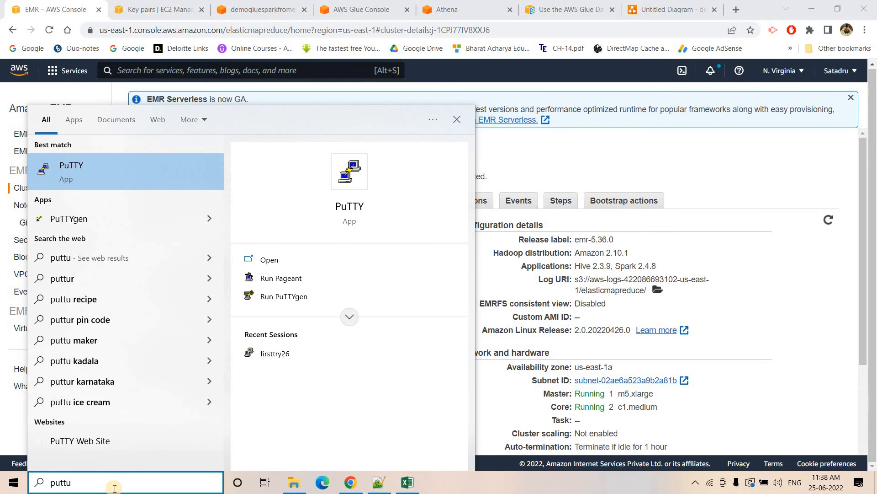
key(Return)
text(ec2-54-221-104-255.compute-1.amazonaws.com)
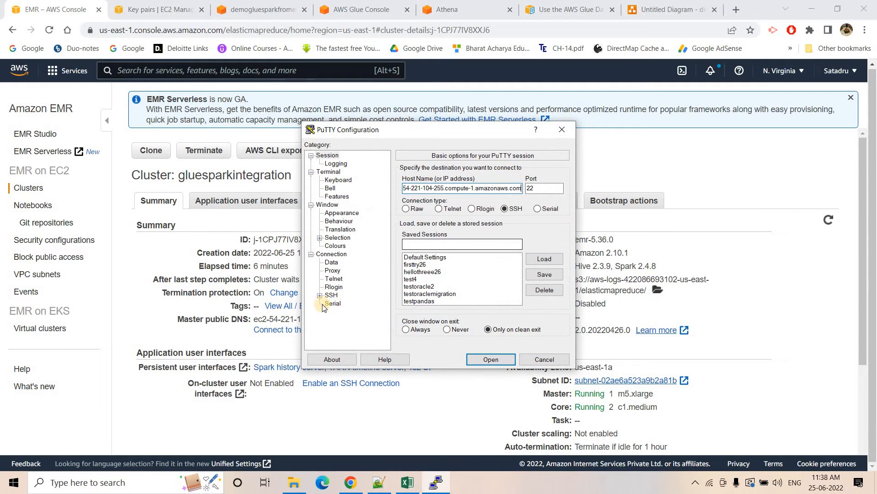
- Try to connect over SSH with the demogluesparktesting private key from Downloads, and close the session window
click(319, 295)
click(340, 304)
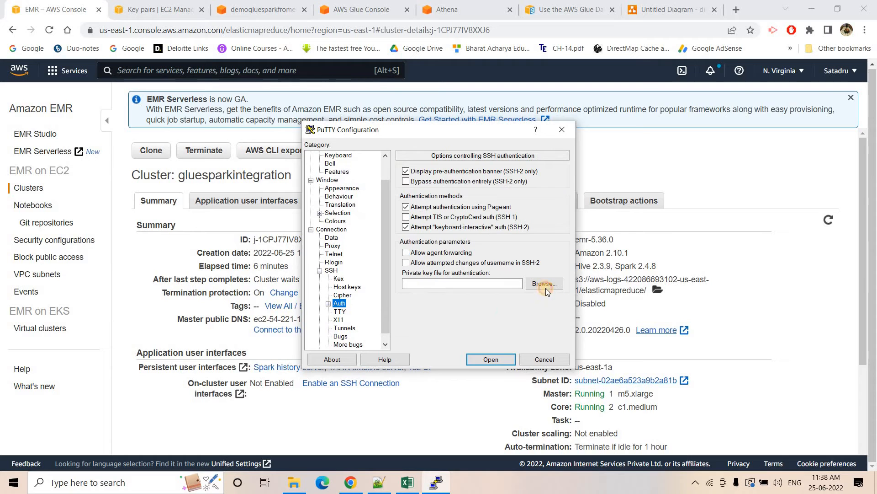
click(545, 287)
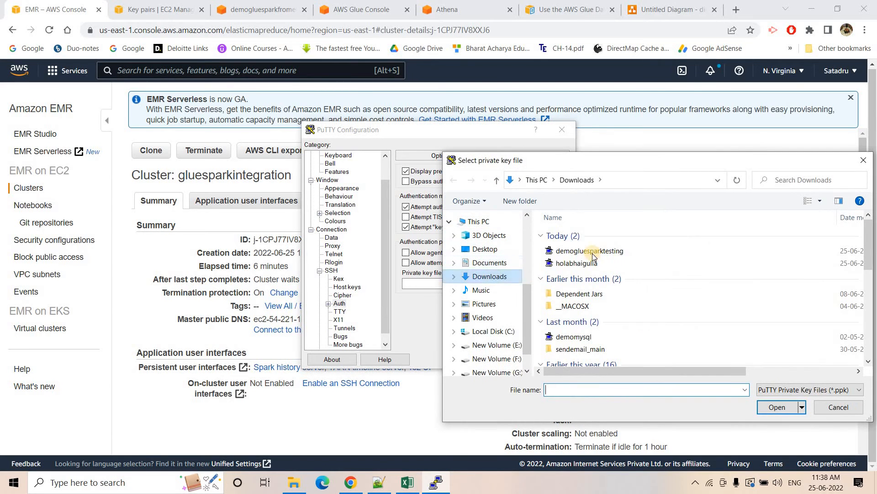
click(593, 254)
click(776, 407)
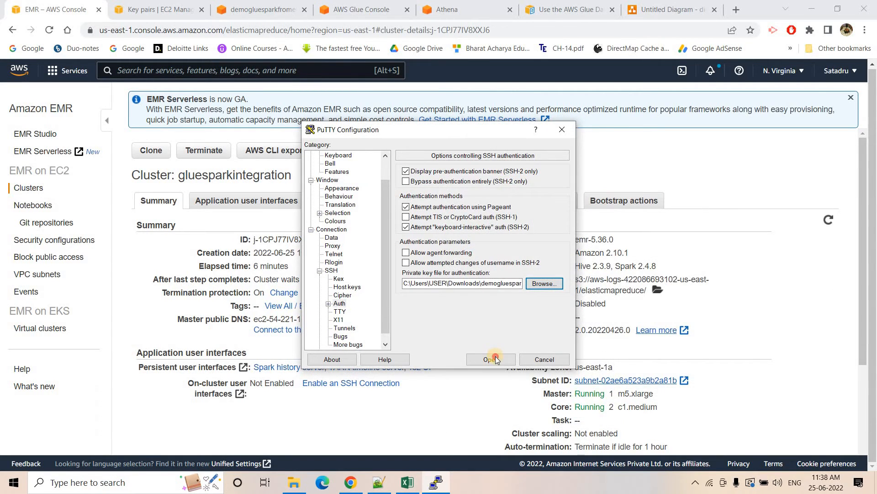
click(493, 359)
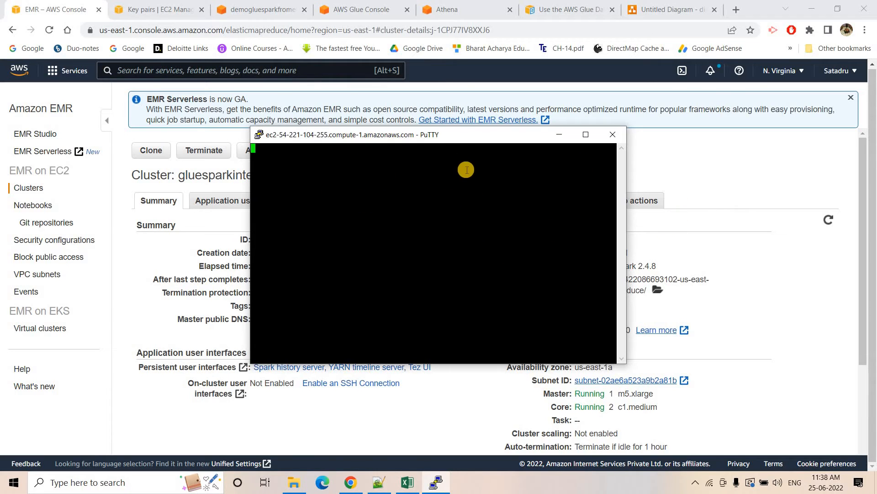
drag(401, 139, 503, 136)
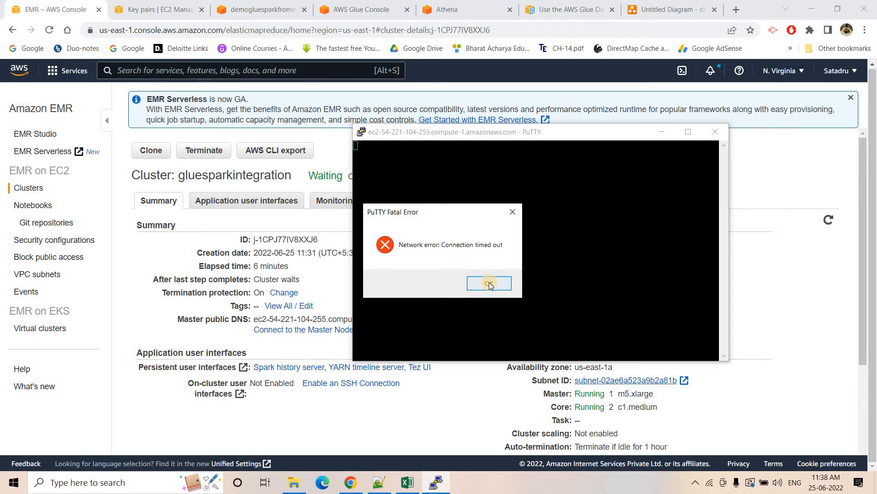
click(489, 283)
scroll(319, 271, down, 3)
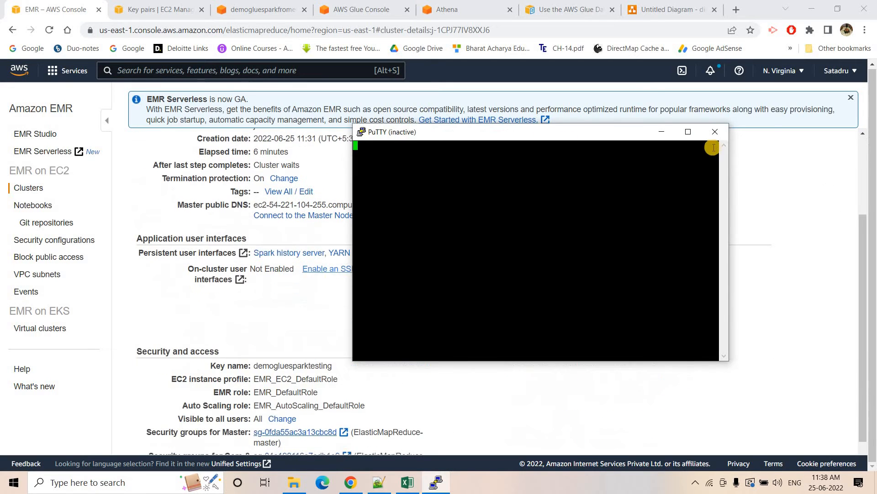
click(715, 131)
- Open the ElasticMapReduce-master security group in EC2 from the cluster's security and access details
scroll(262, 398, down, 1)
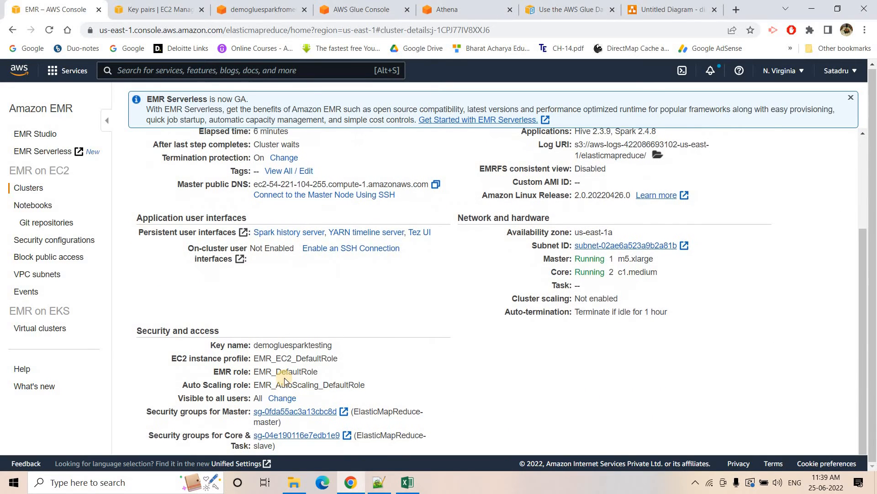
click(299, 414)
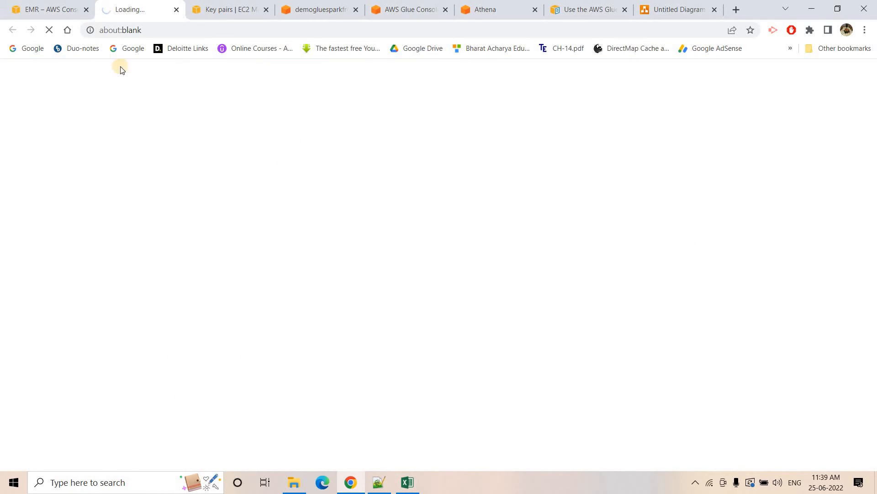
click(10, 8)
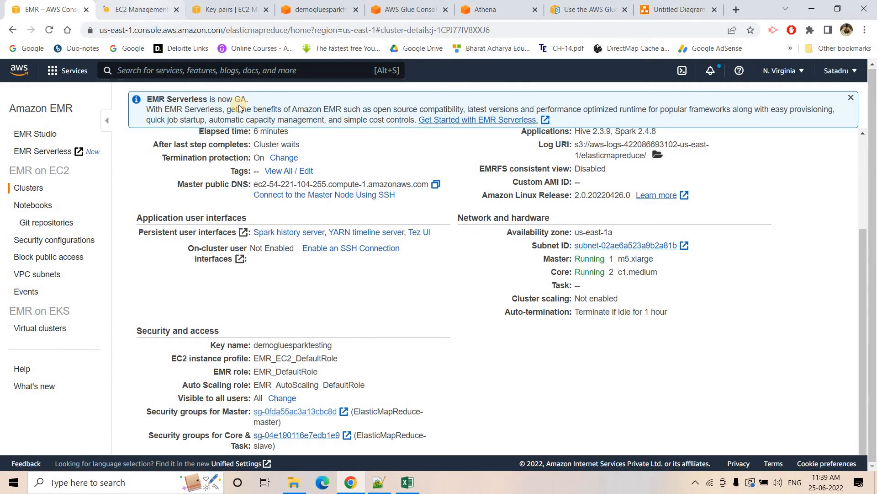
key(ctrl+Tab)
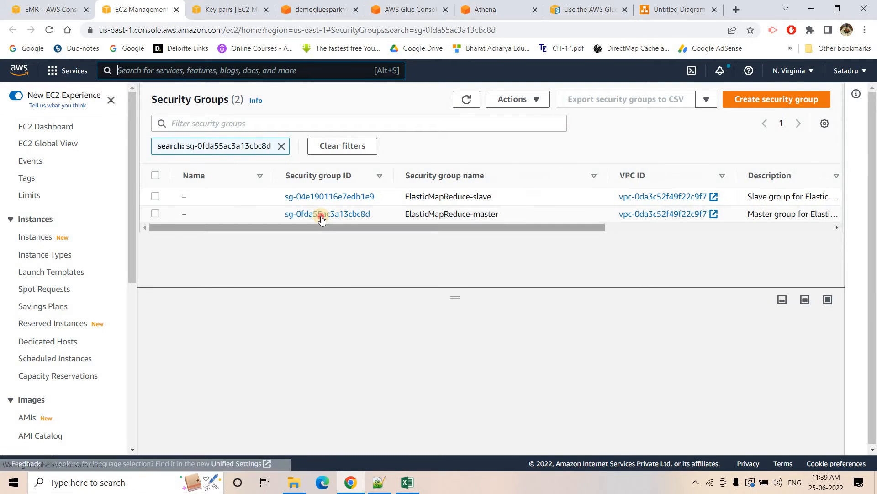
click(321, 214)
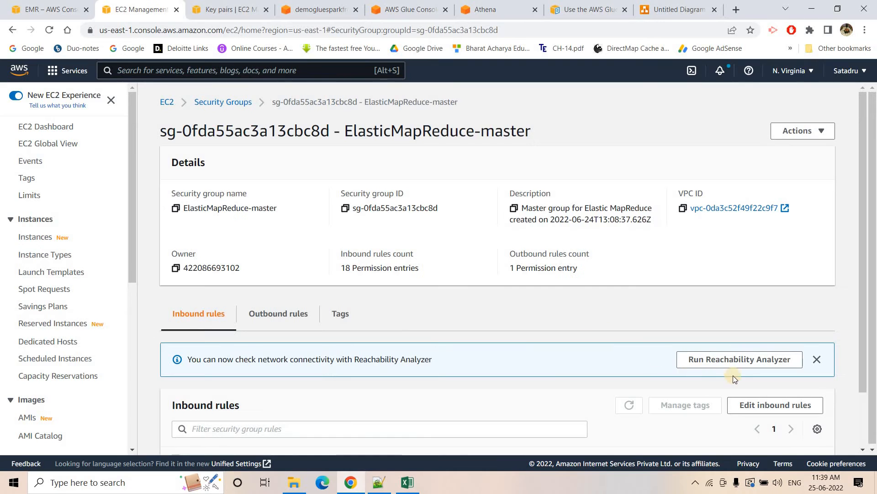
- Add an inbound rule to the ElasticMapReduce-master group allowing All TCP from Anywhere-IPv4, and save the rules
scroll(734, 378, down, 4)
click(772, 233)
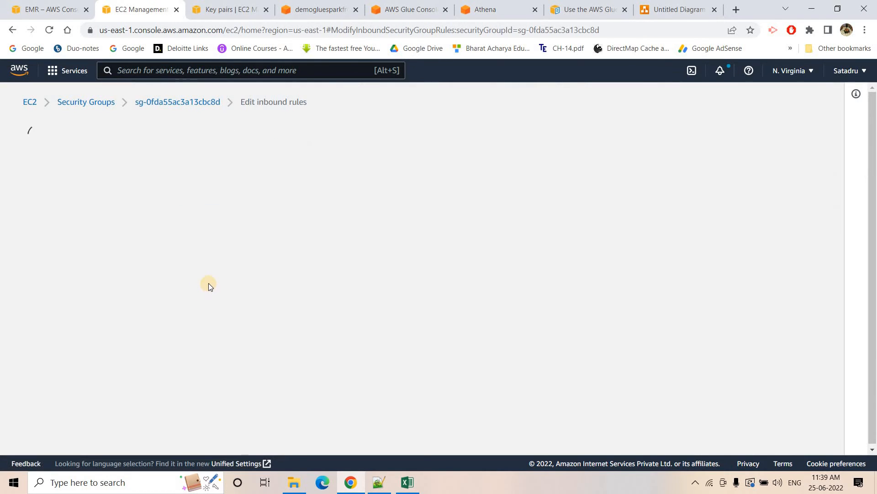
scroll(212, 293, down, 10)
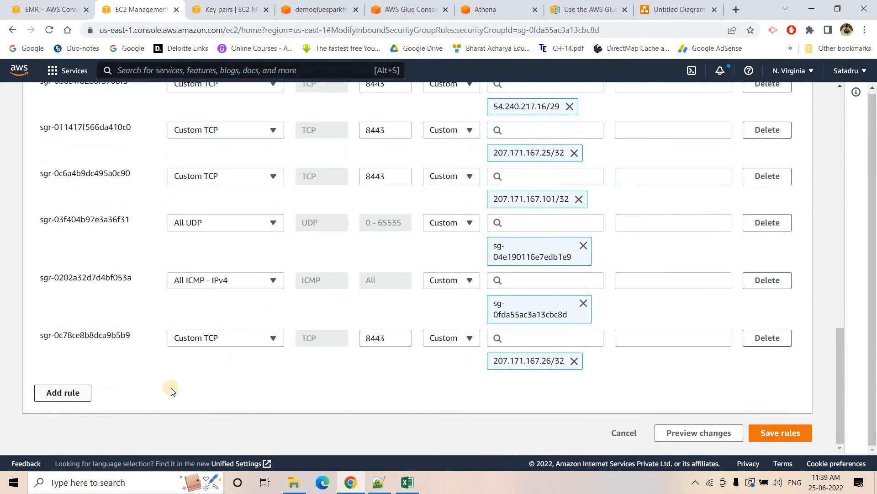
click(63, 392)
click(189, 382)
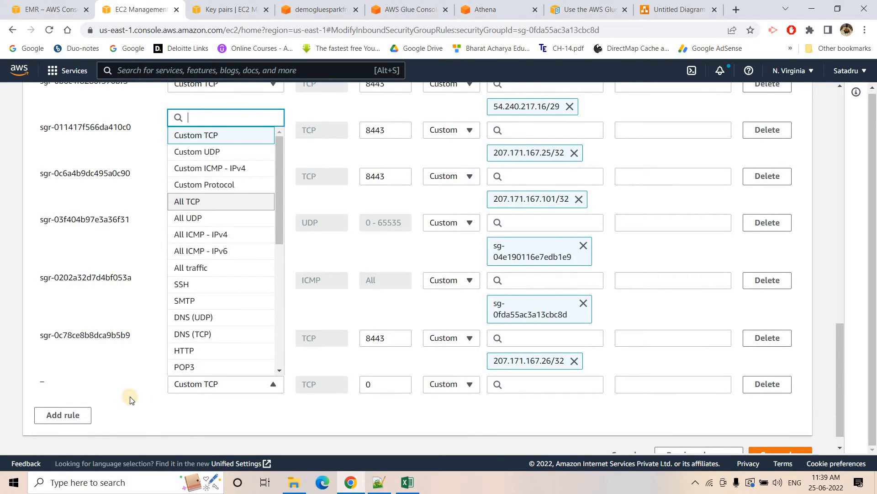
key(Return)
click(447, 391)
click(441, 320)
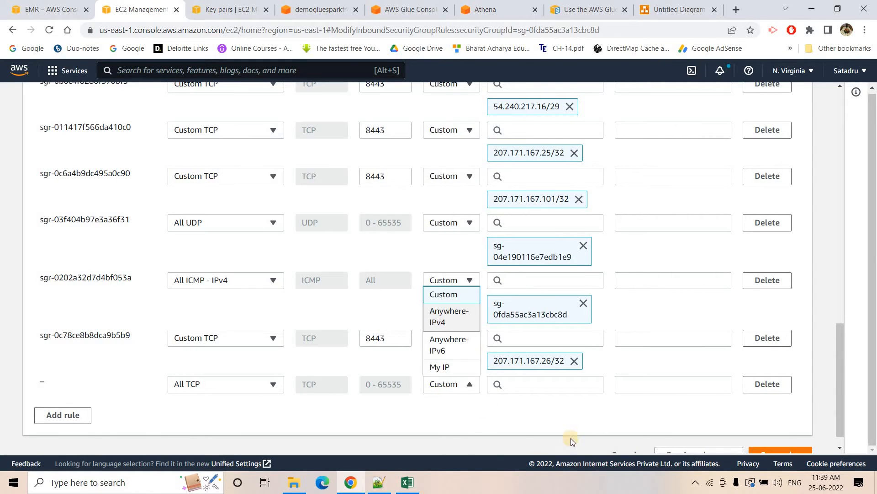
scroll(760, 413, down, 2)
click(782, 429)
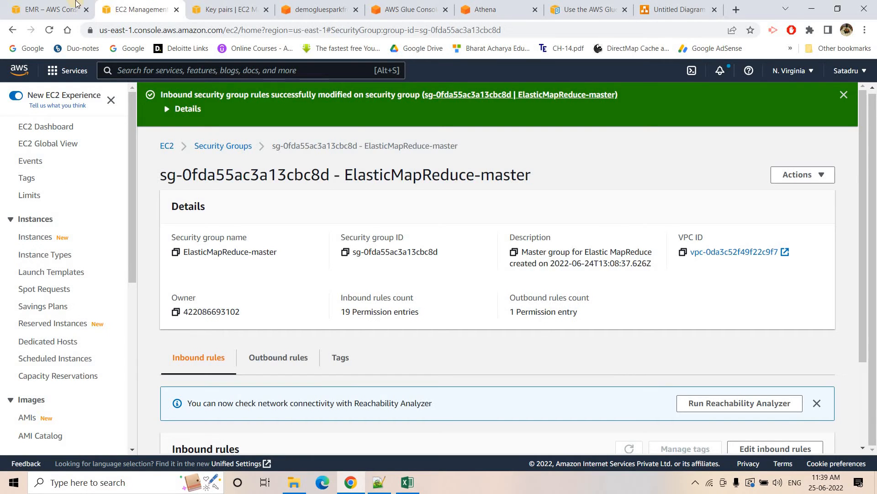
- Return to the EMR cluster page, relaunch PuTTY and paste the master public DNS as the host name
key(ctrl+shift+Tab)
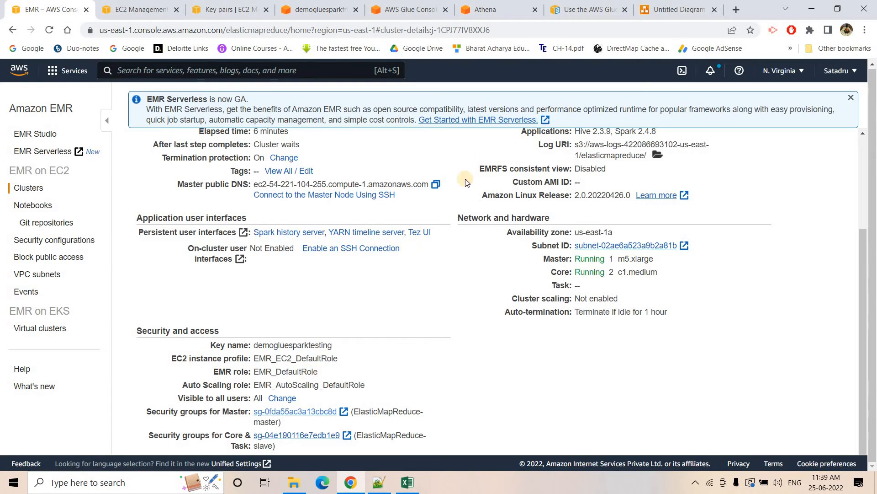
click(149, 483)
text(p)
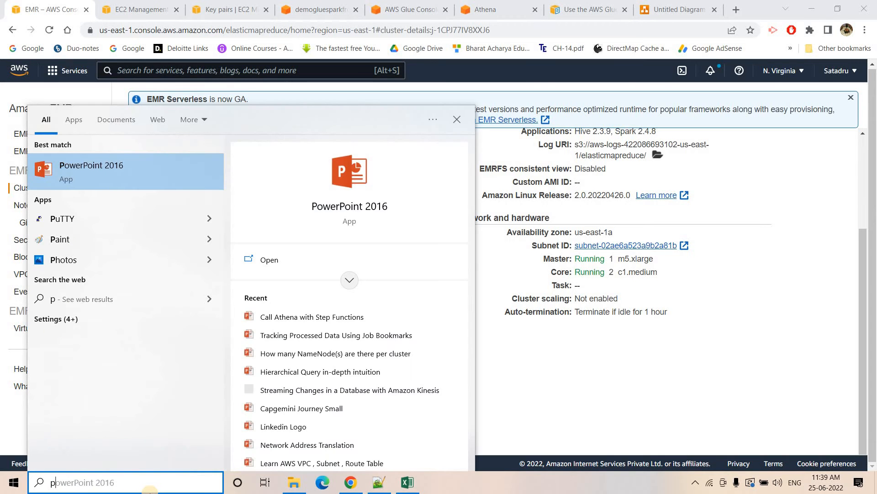
text(utty)
key(Return)
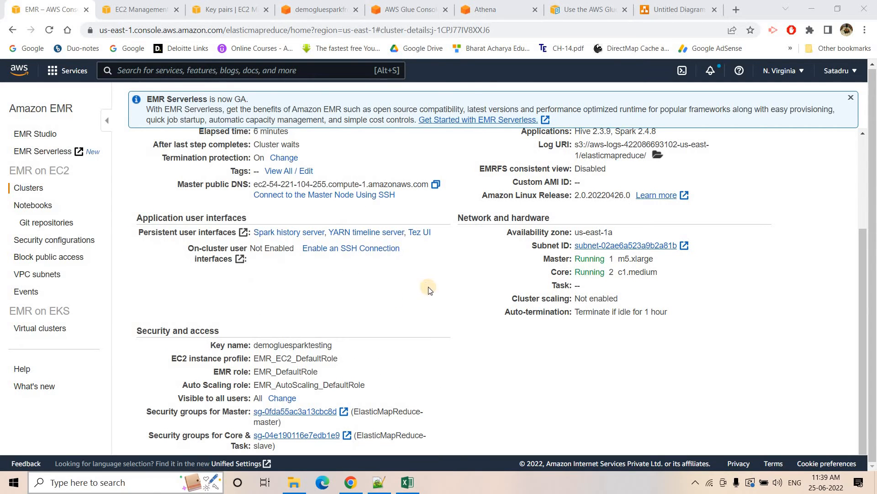
key(ctrl+v)
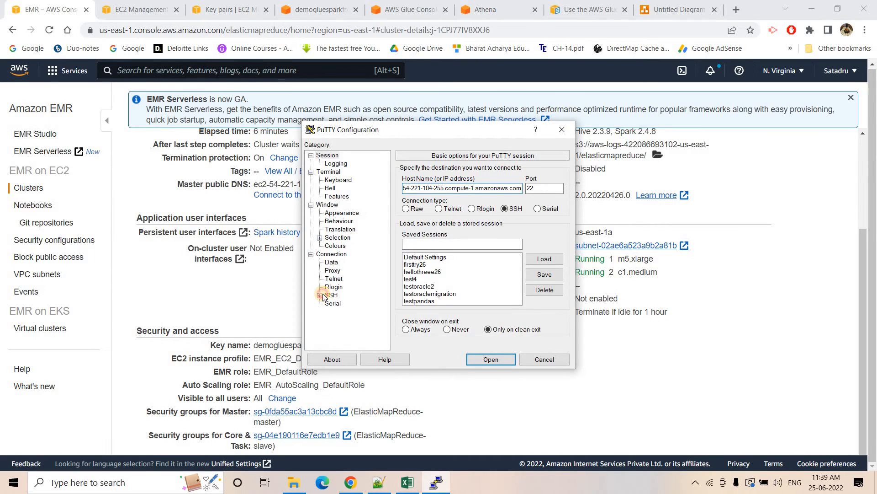
- Set the demogluesparktesting key from Downloads as the private key file for SSH authentication
click(320, 296)
click(339, 303)
click(543, 283)
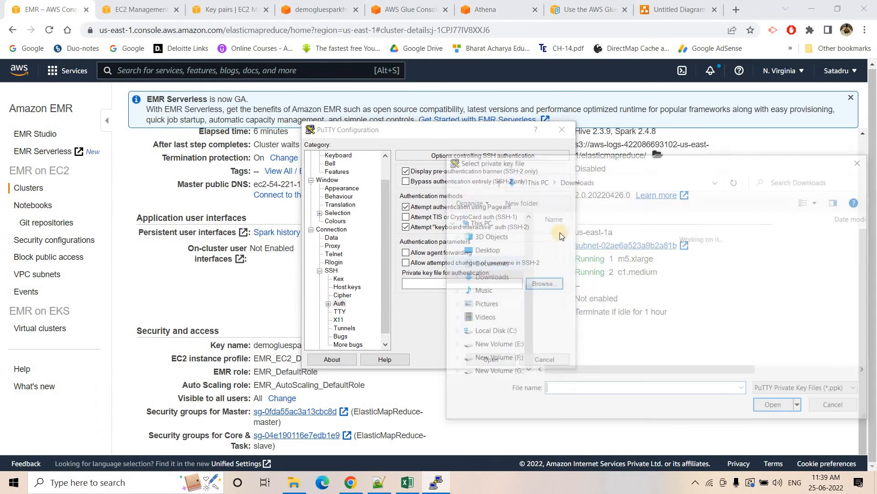
click(585, 252)
click(773, 404)
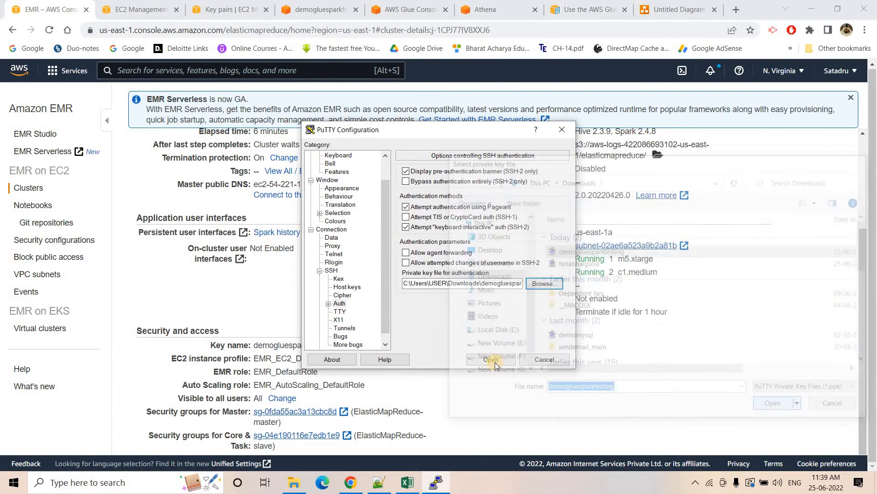
- Open the SSH session, trusting the server's host key, and log in as hadoop in a maximized terminal
click(478, 359)
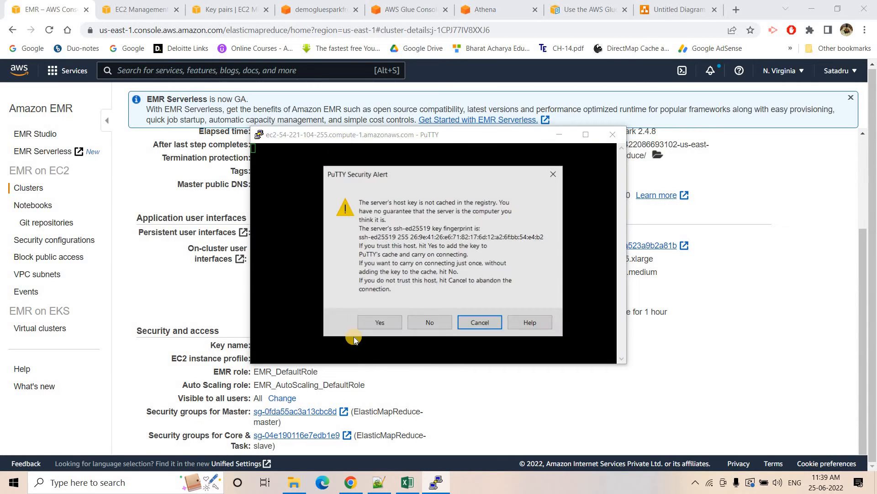
click(379, 322)
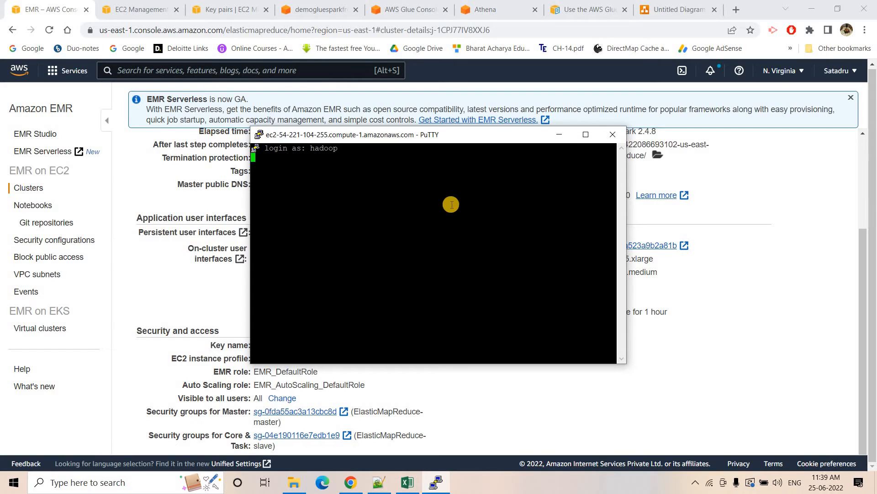
click(586, 134)
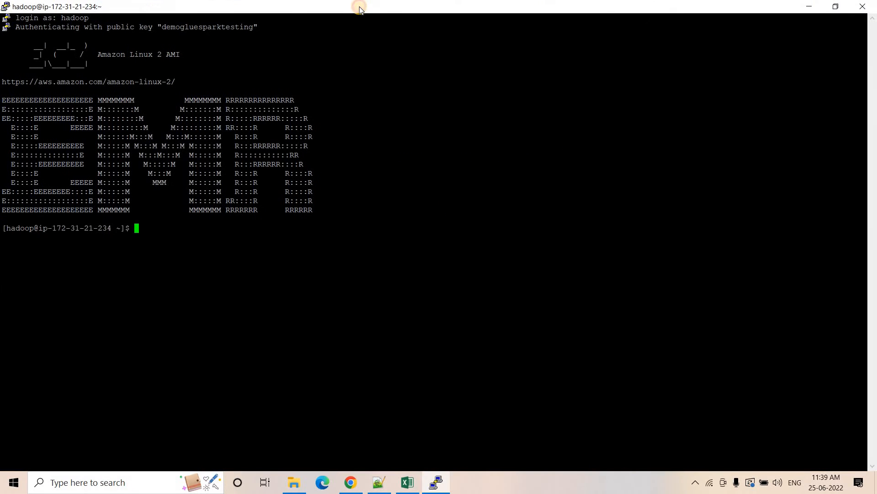
- Set the running session's seconds between keepalives to 100, and launch the pyspark shell
right_click(359, 8)
click(412, 145)
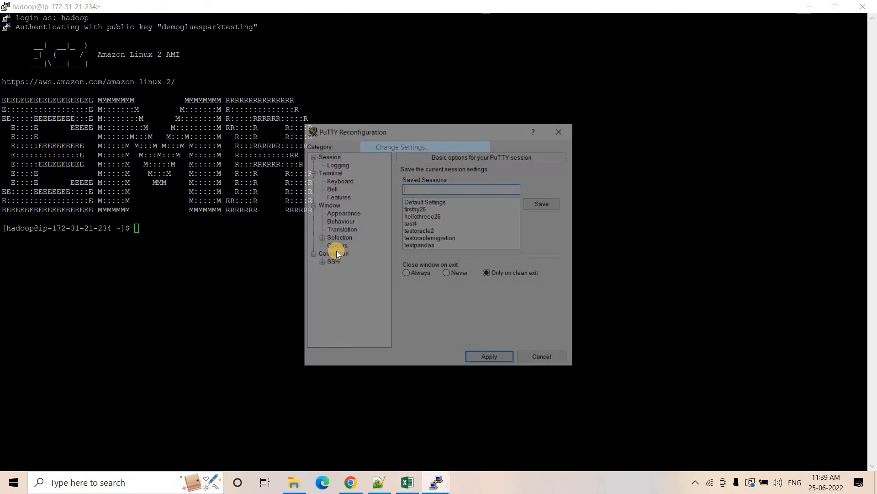
click(332, 254)
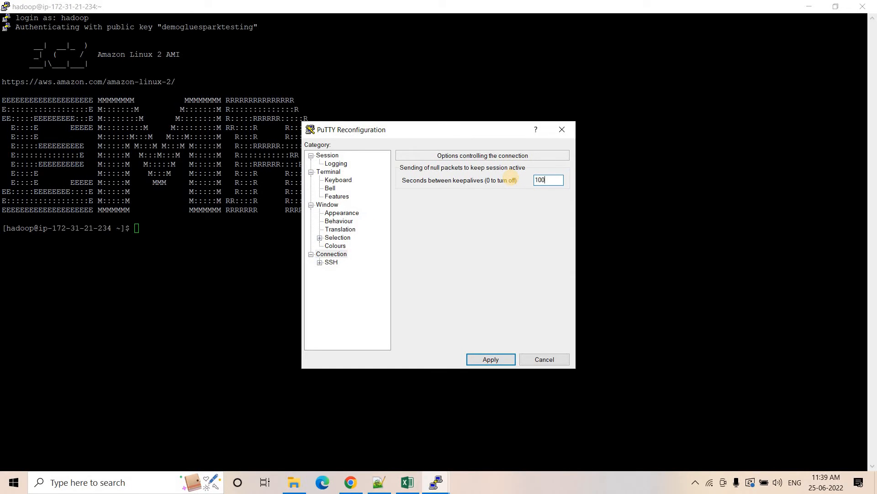
click(500, 359)
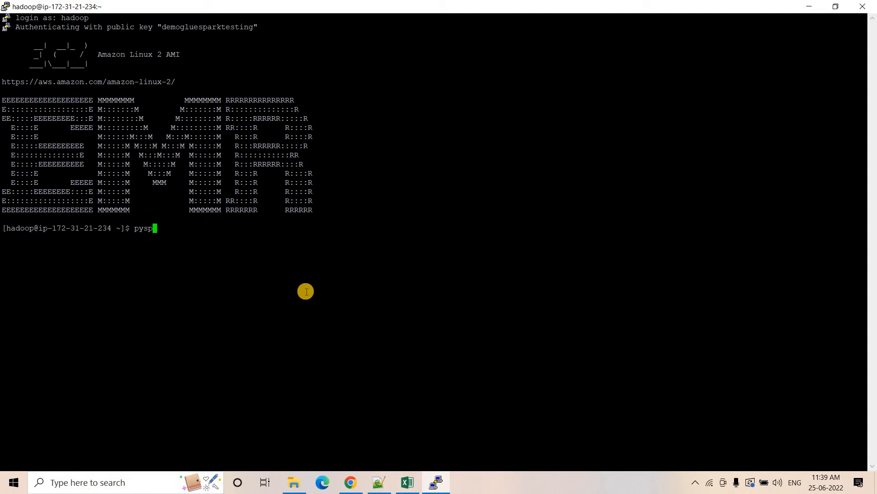
key(Return)
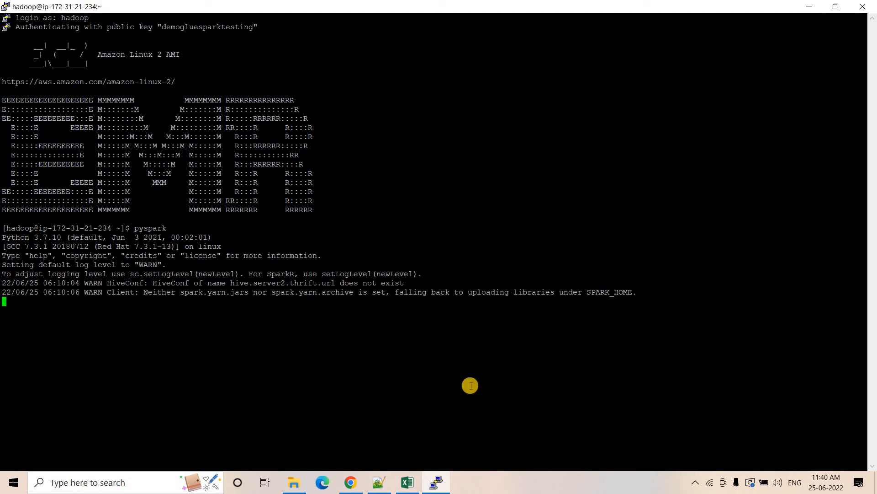
- Review the csvdataraw query and its result rows in Athena in Chrome, and return to the PuTTY terminal
click(351, 482)
click(481, 7)
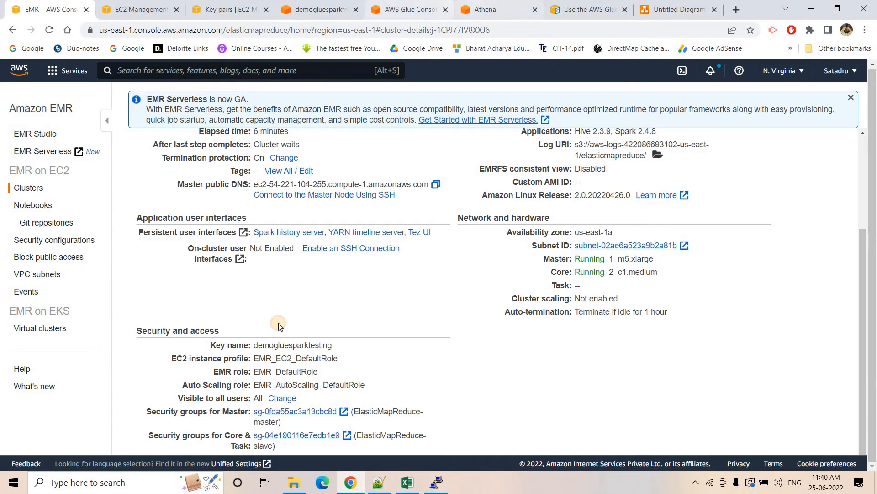
scroll(427, 123, up, 1)
scroll(427, 123, up, 2)
click(476, 96)
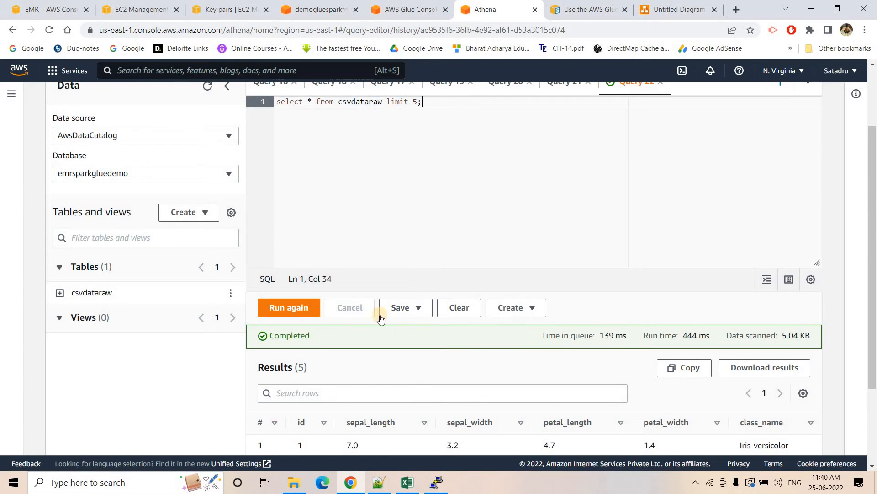
scroll(451, 326, down, 3)
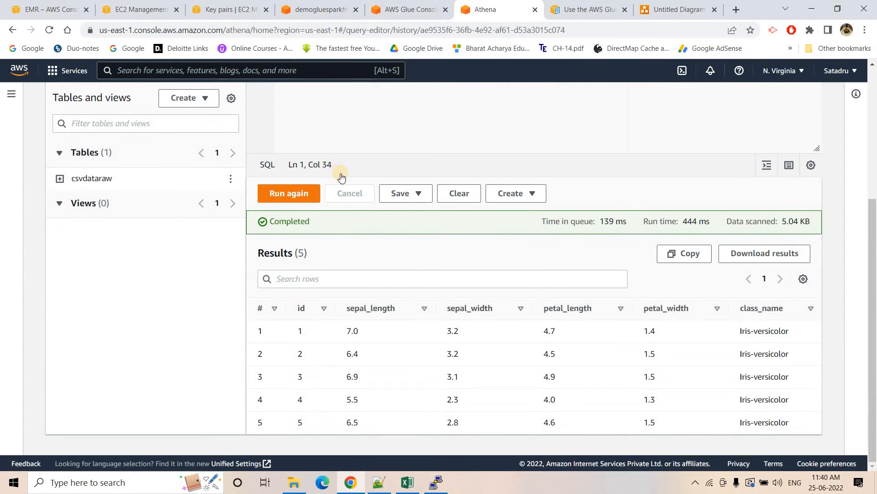
scroll(339, 174, up, 4)
scroll(539, 359, down, 4)
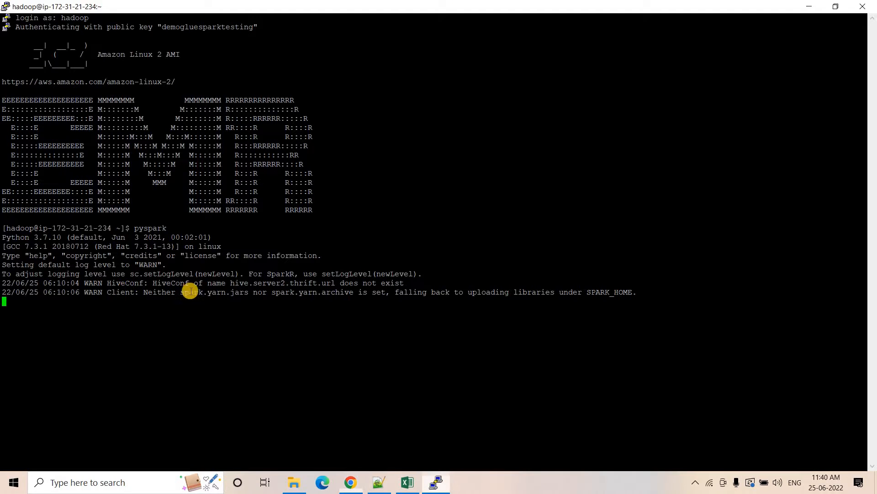
click(436, 482)
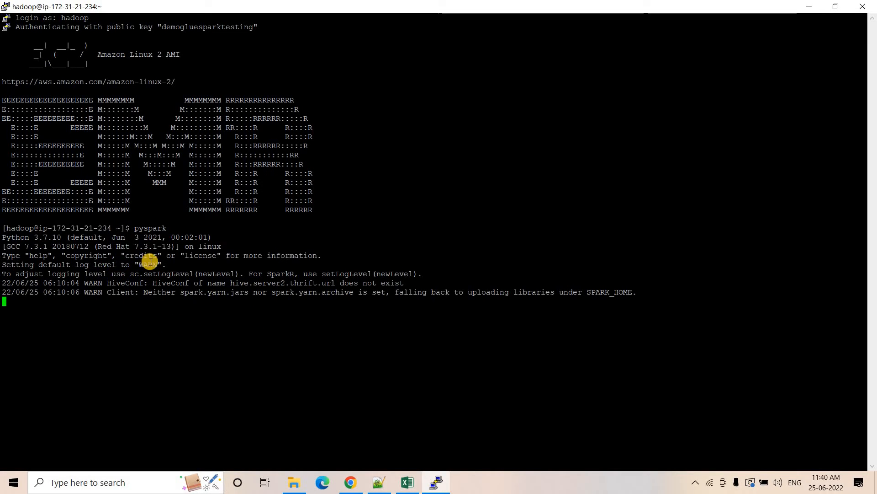
- Copy the SparkSession and pyspark.sql.functions import lines from the Notepad++ script and run them in the PuTTY PySpark shell
click(377, 486)
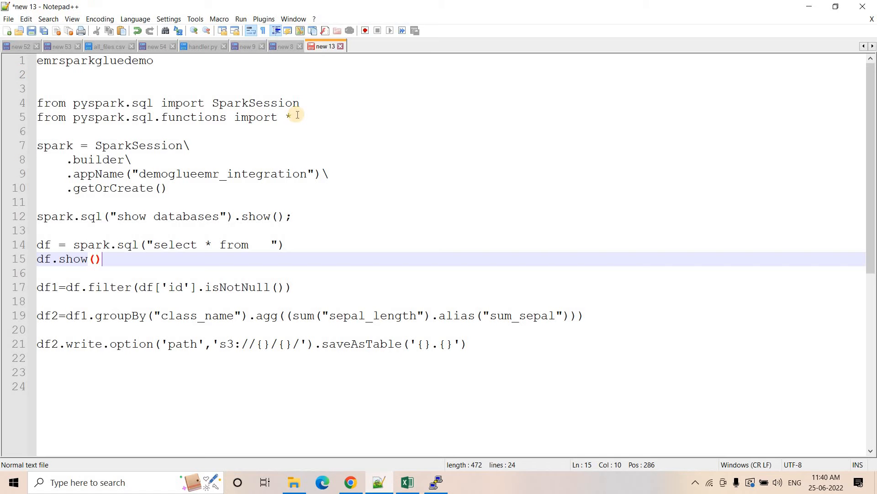
drag(292, 117, 37, 104)
key(ctrl+c)
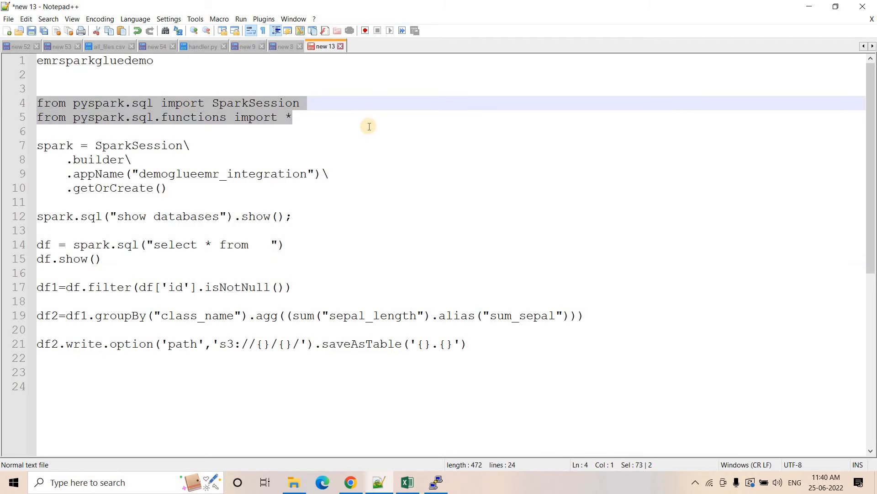
click(441, 485)
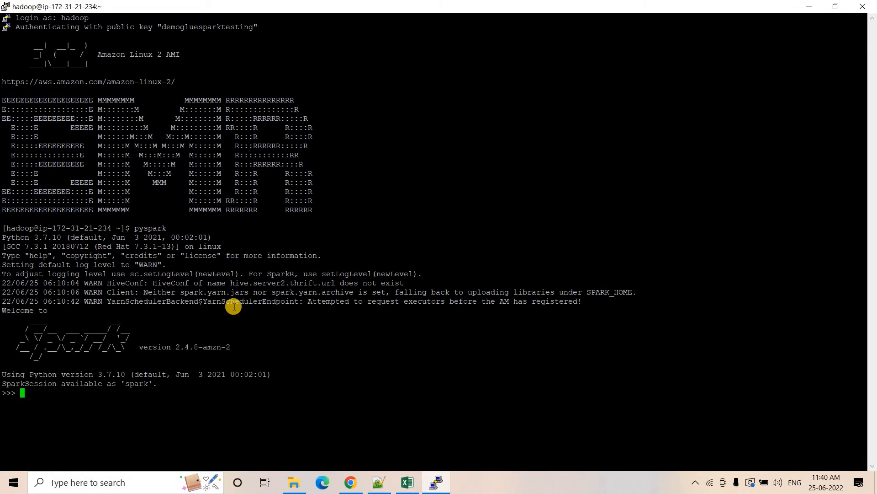
right_click(156, 403)
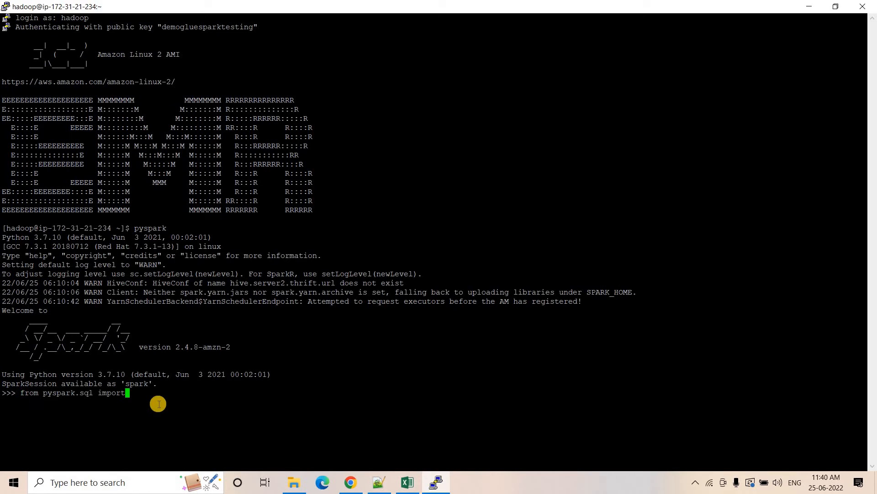
- Copy the SparkSession builder block with app name demoglueemr_integration from Notepad++, run it in the PySpark shell, and clear the terminal
click(379, 482)
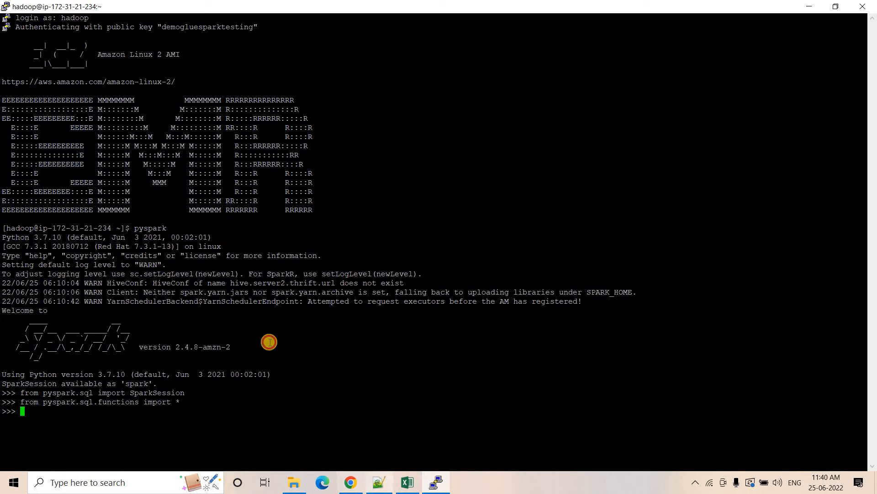
drag(169, 188, 24, 145)
key(ctrl+c)
click(437, 488)
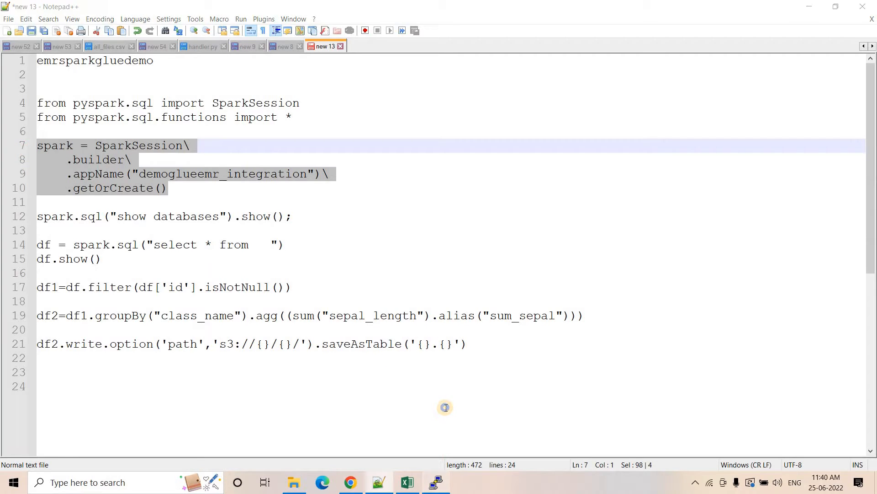
right_click(446, 407)
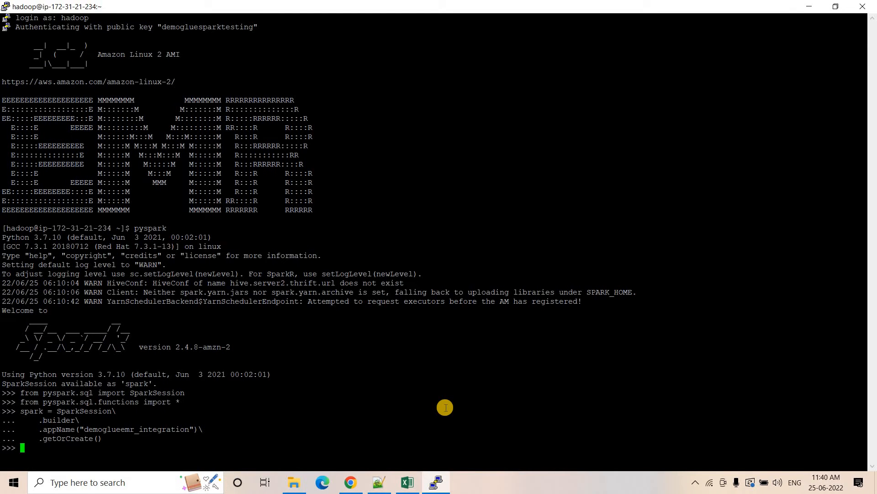
key(Return)
key(ctrl+l)
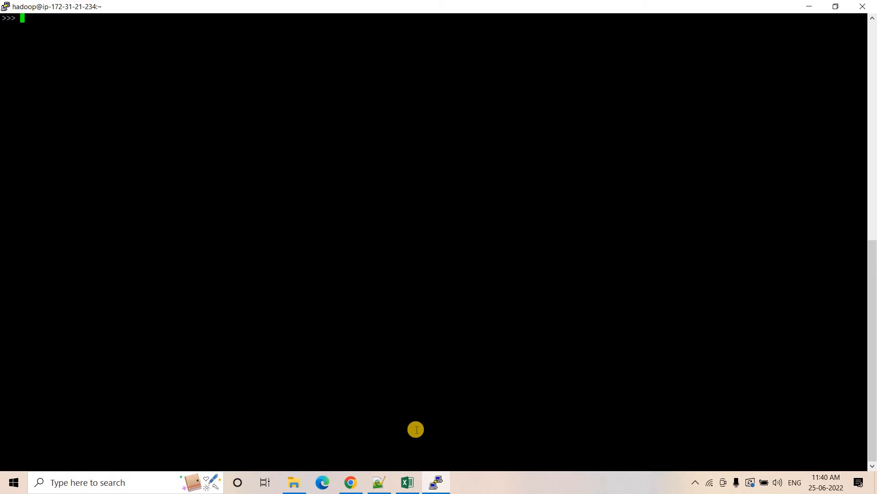
- Run spark.sql("show databases").show(); from the Notepad++ script in the PySpark shell and highlight the listed database names
click(383, 483)
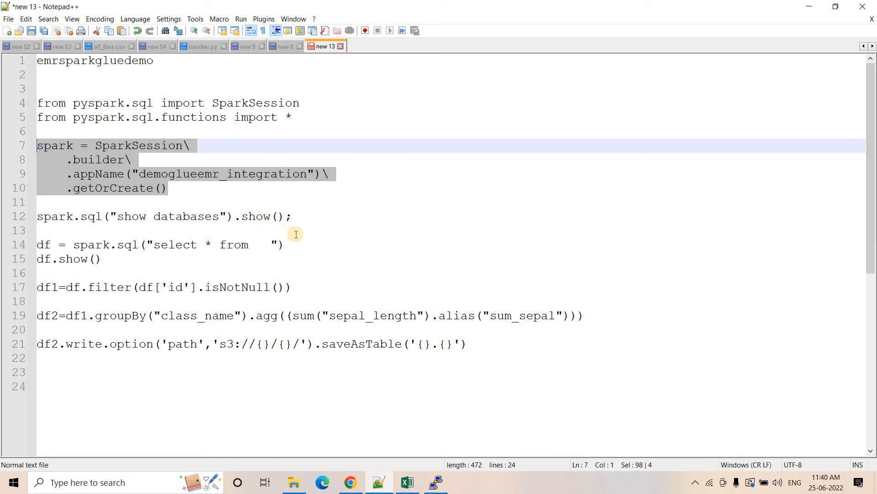
drag(293, 216, 16, 218)
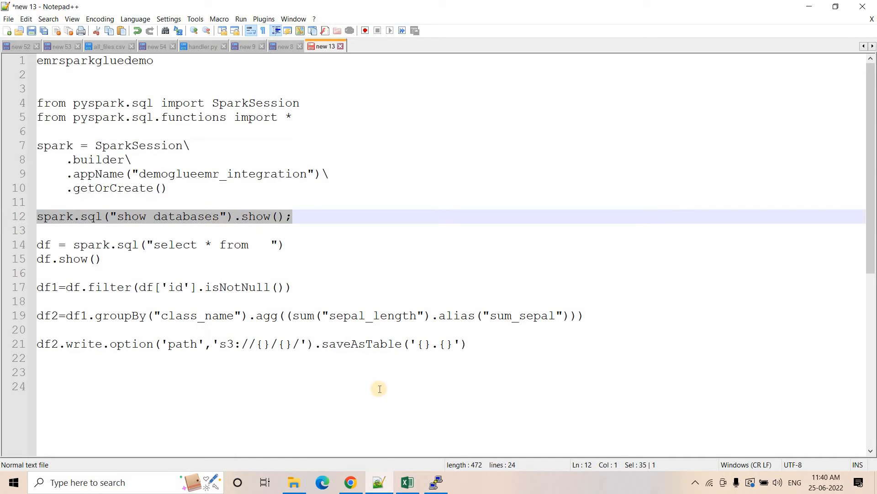
click(436, 482)
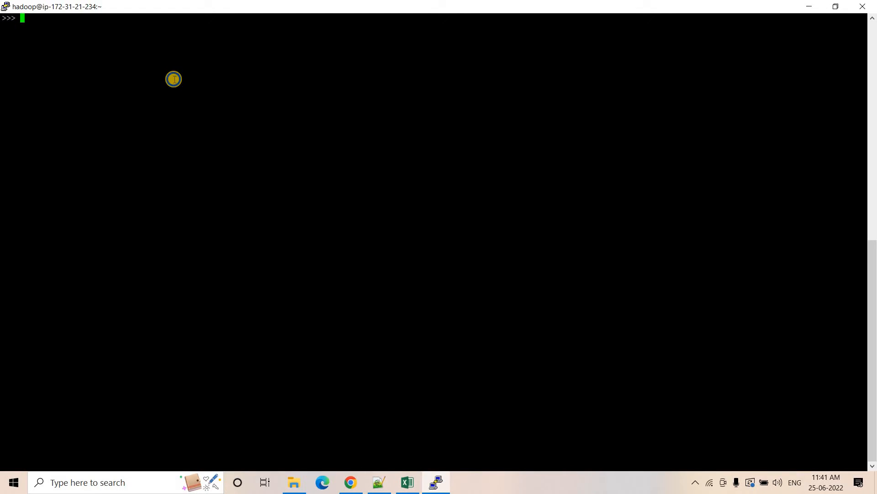
right_click(173, 79)
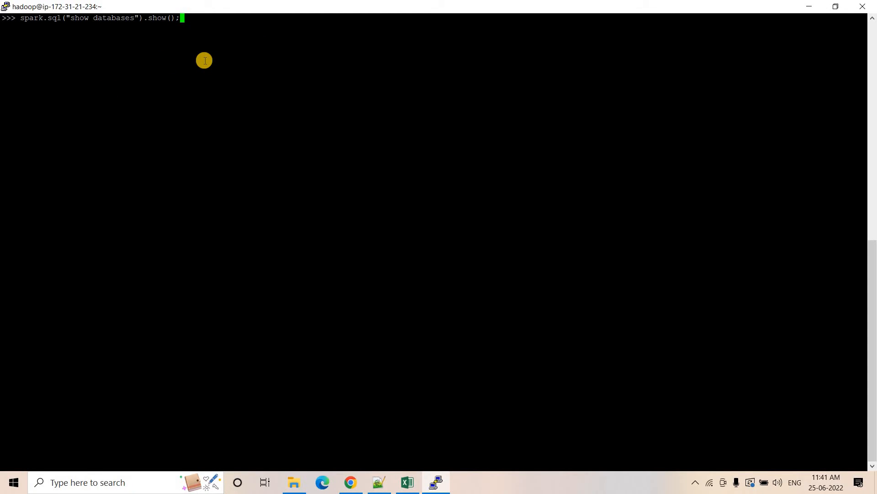
key(Return)
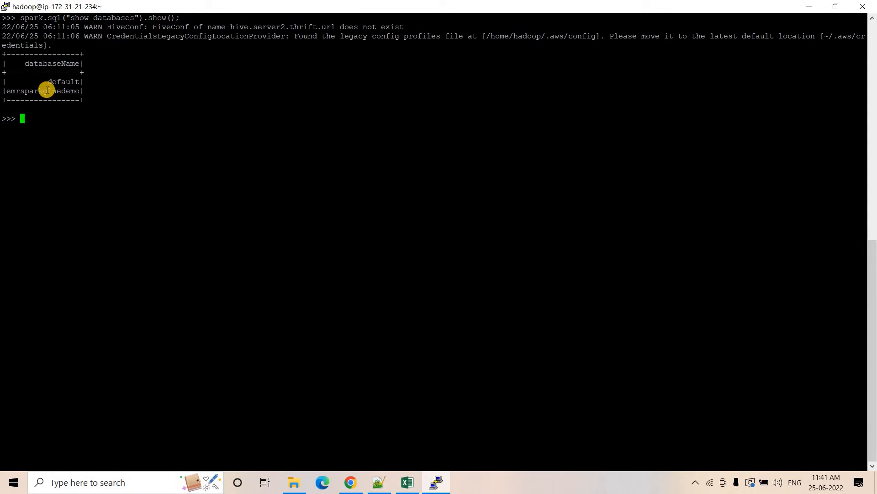
click(56, 76)
drag(56, 77, 73, 90)
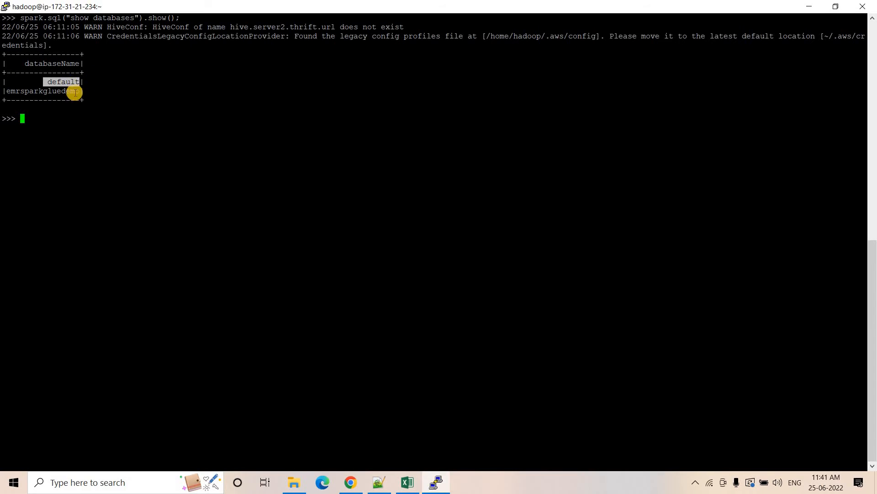
drag(10, 92, 81, 92)
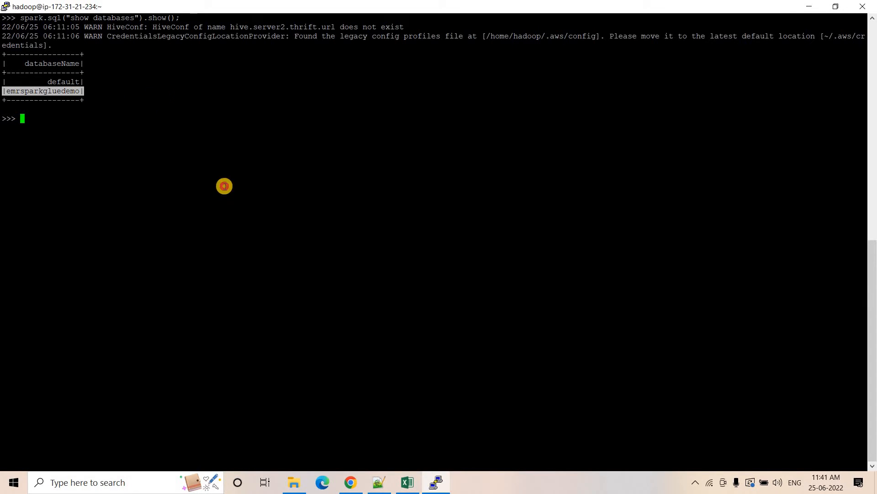
- Switch to the AWS Glue console in Chrome and refresh the Databases list to compare it with the PySpark output
click(350, 482)
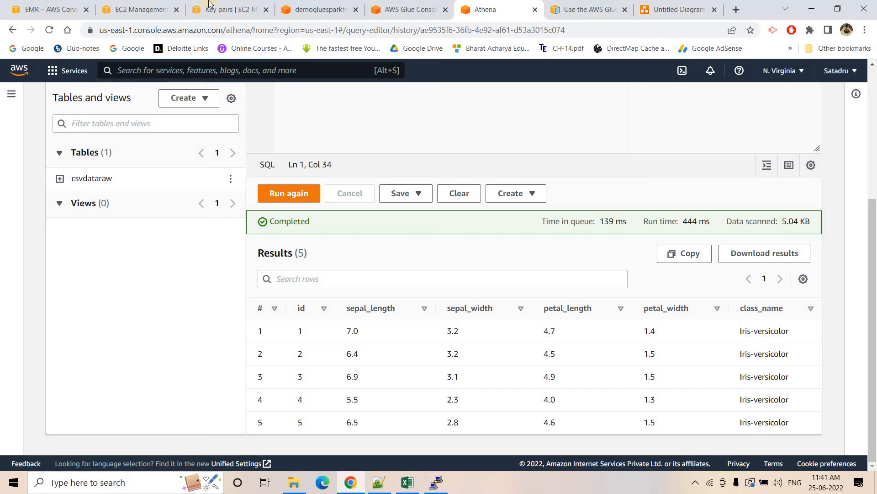
click(51, 9)
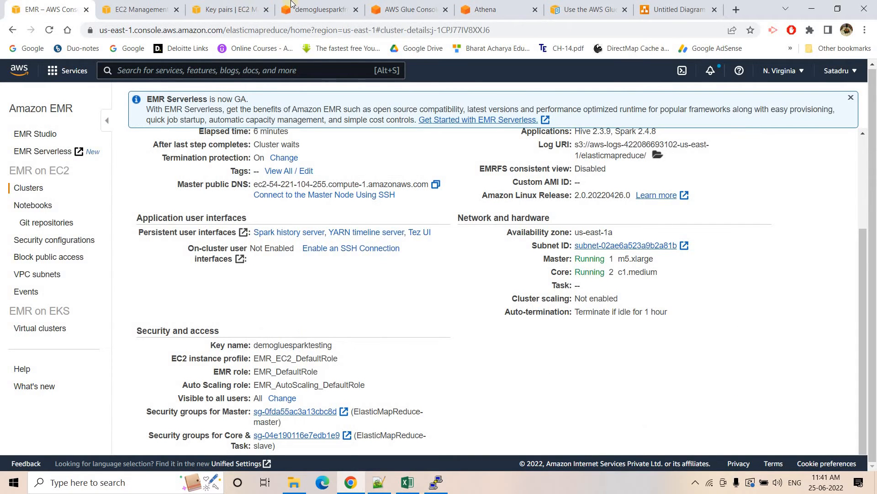
click(390, 4)
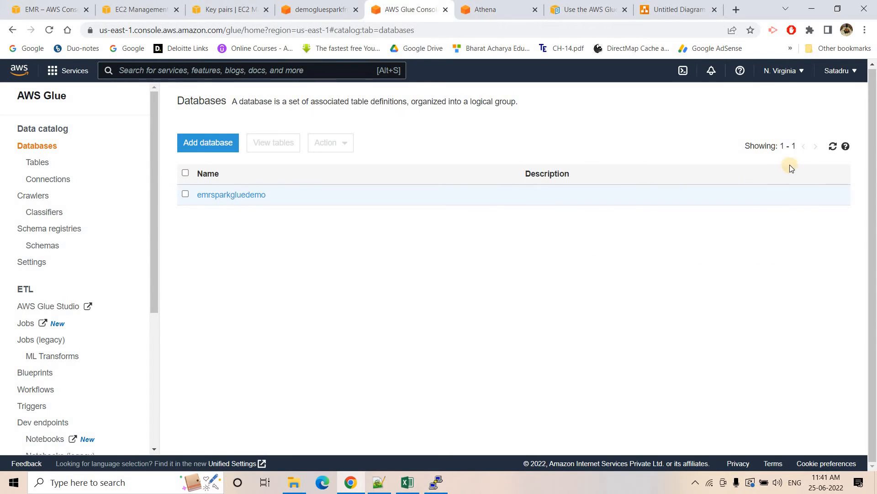
click(831, 150)
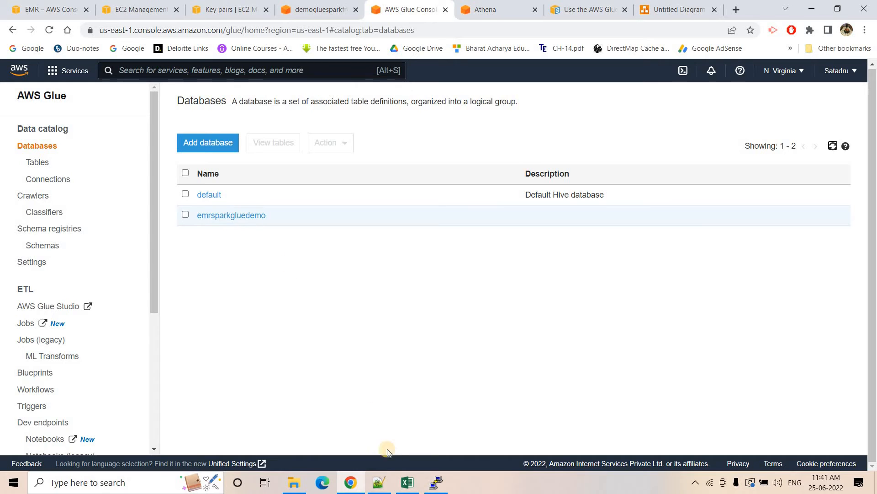
- In the Notepad++ script, insert the database name emrsparkgluedemo followed by a dot after "select * from" in the df query
click(380, 480)
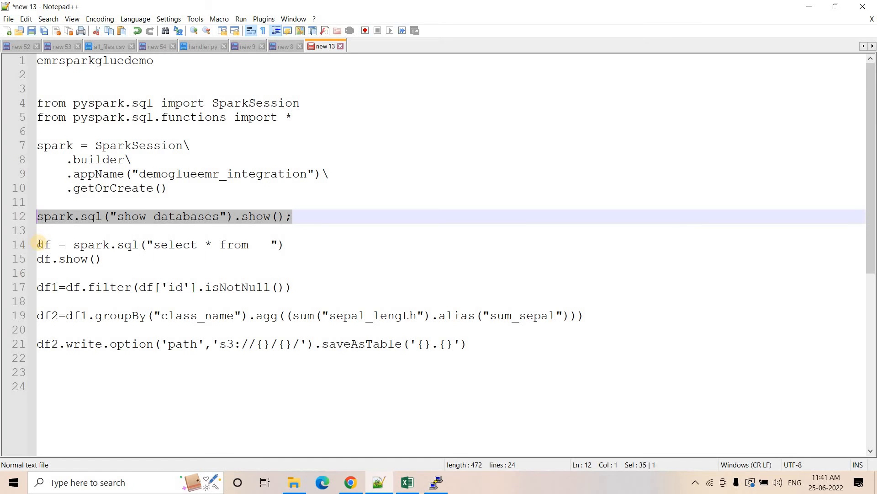
drag(38, 244, 240, 243)
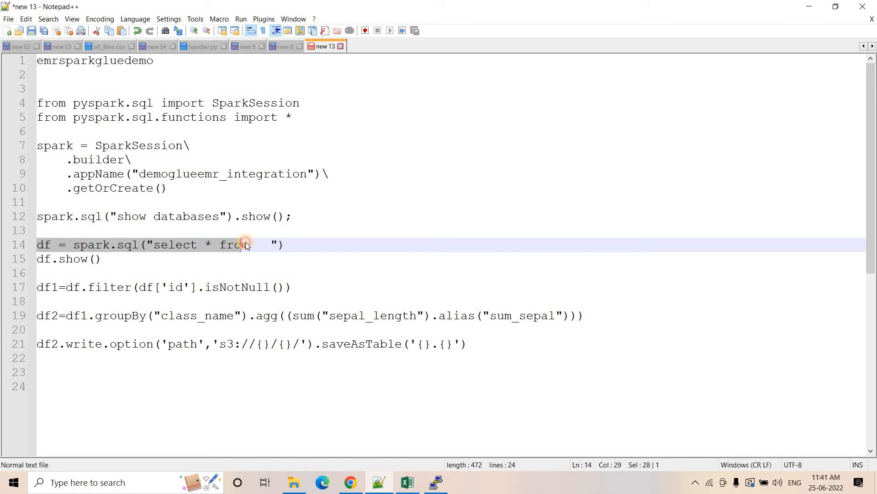
click(267, 243)
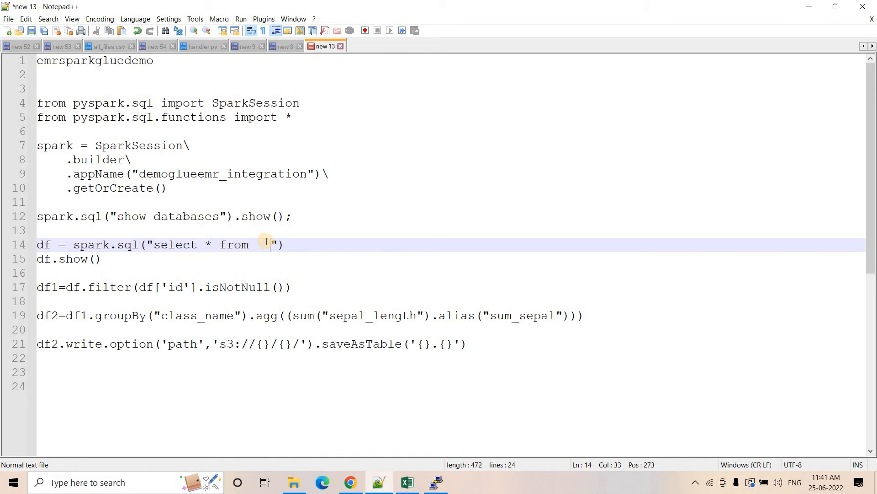
click(438, 482)
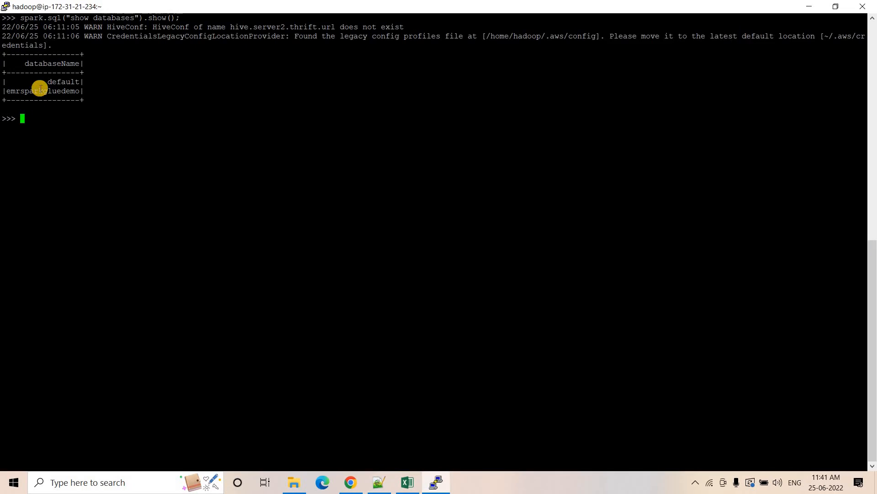
double_click(41, 91)
click(379, 482)
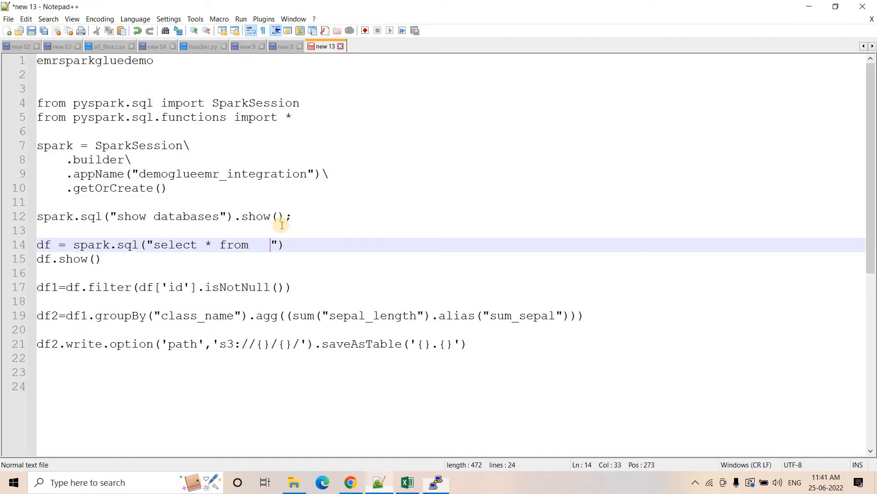
text(emrsparkgluedemo)
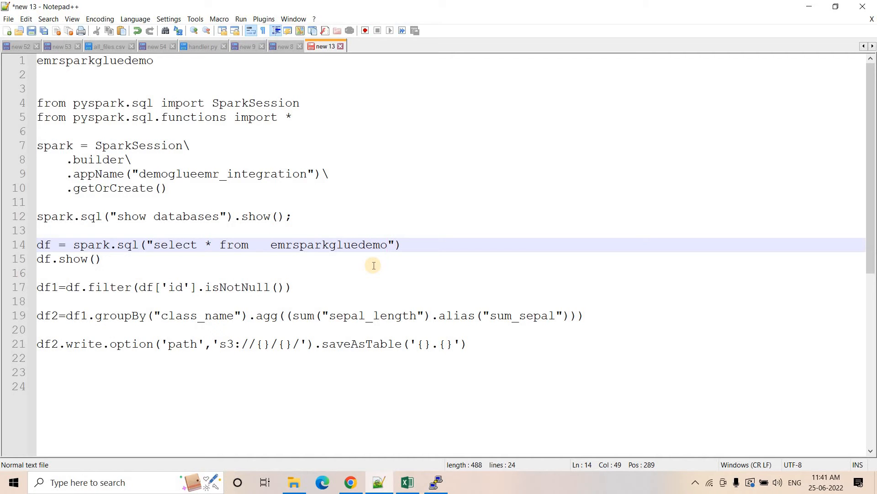
text(.)
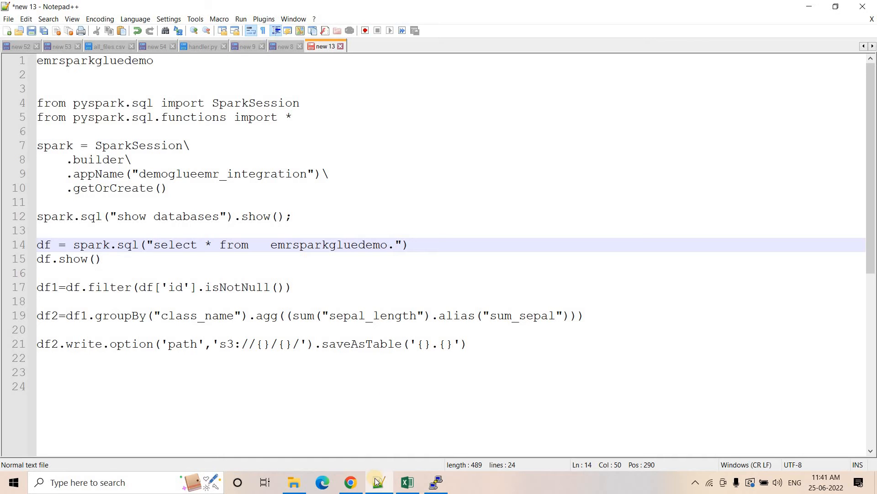
- Copy the table name csvdataraw from the emrsparkgluedemo database in AWS Glue and append it to the df query in Notepad++
click(350, 482)
click(232, 213)
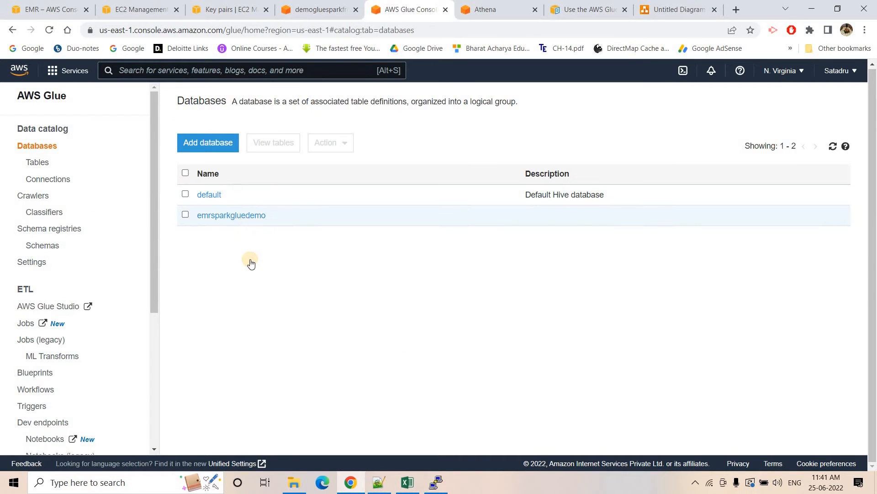
click(200, 190)
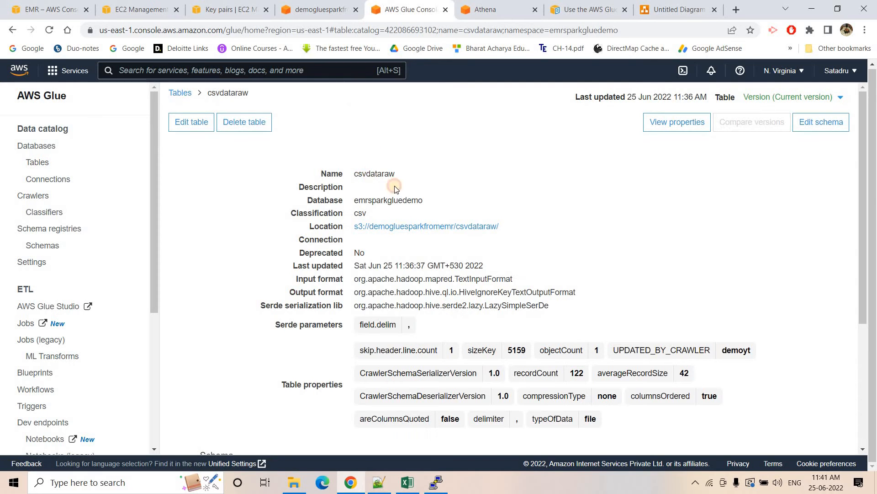
double_click(388, 176)
key(ctrl+c)
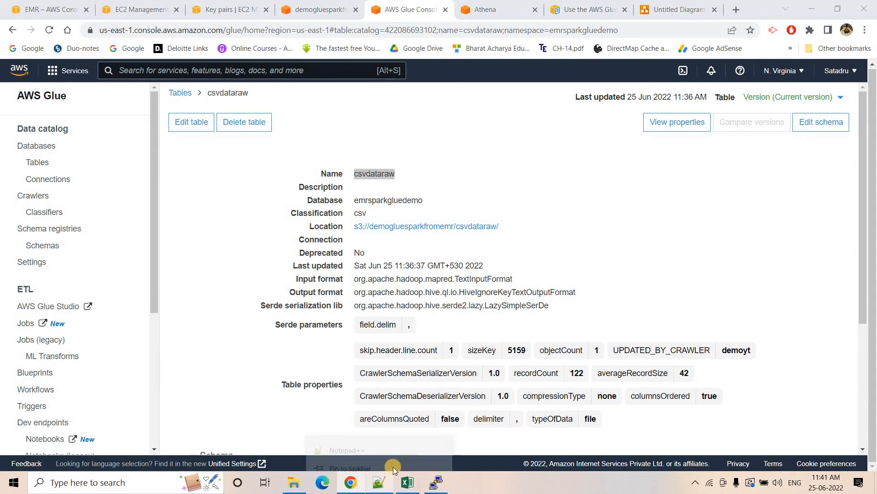
right_click(381, 483)
click(381, 483)
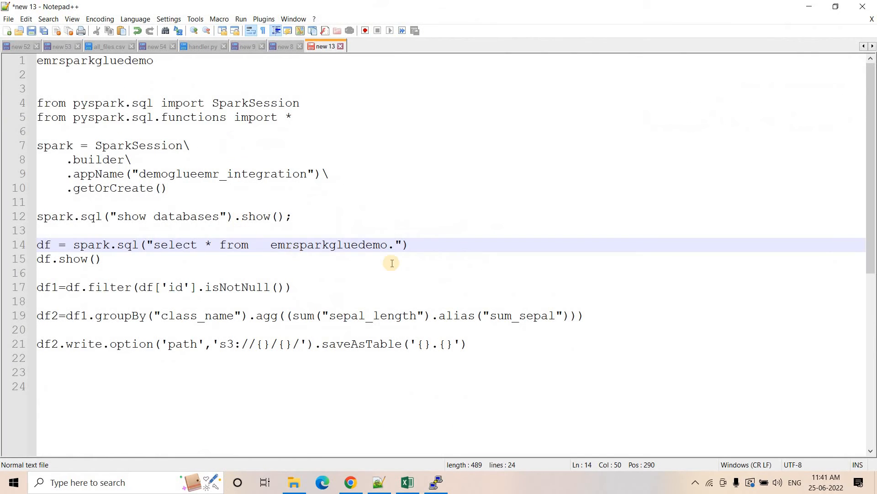
key(ctrl+v)
- Copy the completed df = spark.sql("select * from emrsparkgluedemo.csvdataraw") line from Notepad++ and run it in the PuTTY PySpark shell
drag(509, 249, 51, 251)
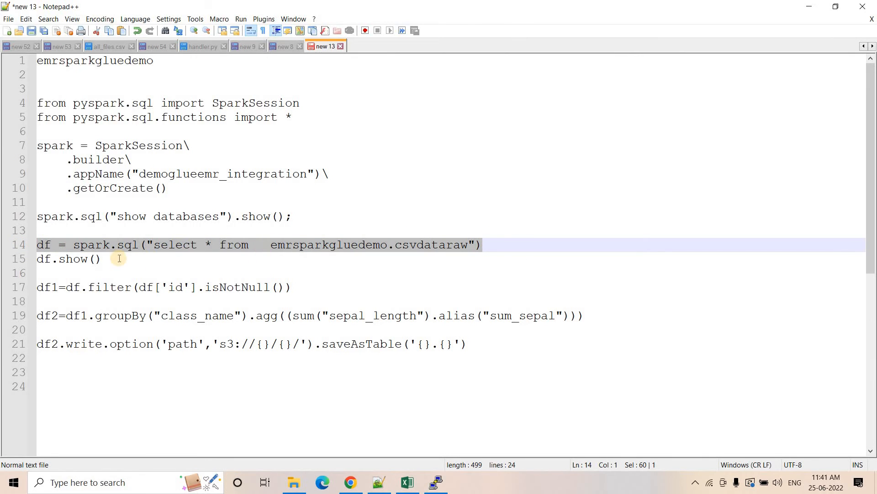
click(419, 487)
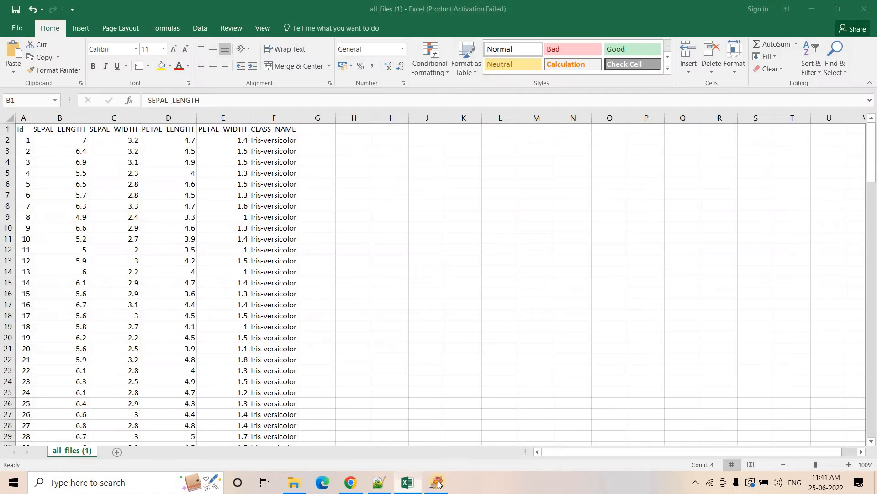
click(437, 482)
right_click(448, 409)
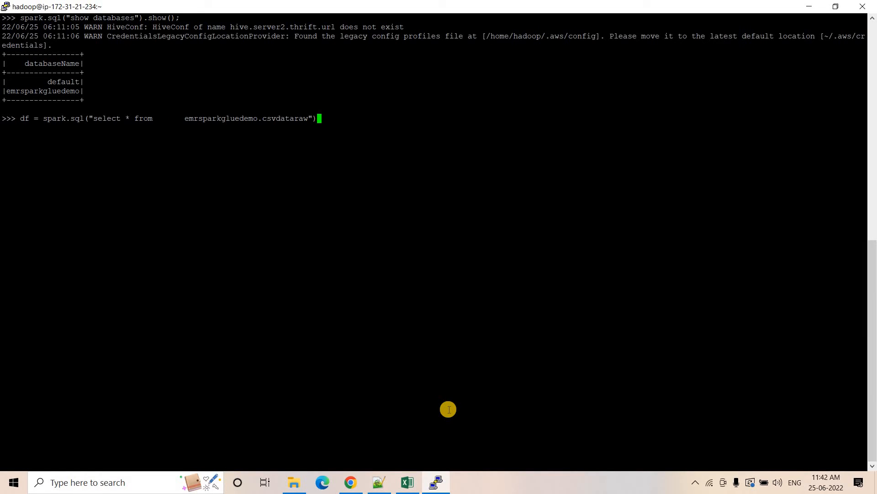
key(Return)
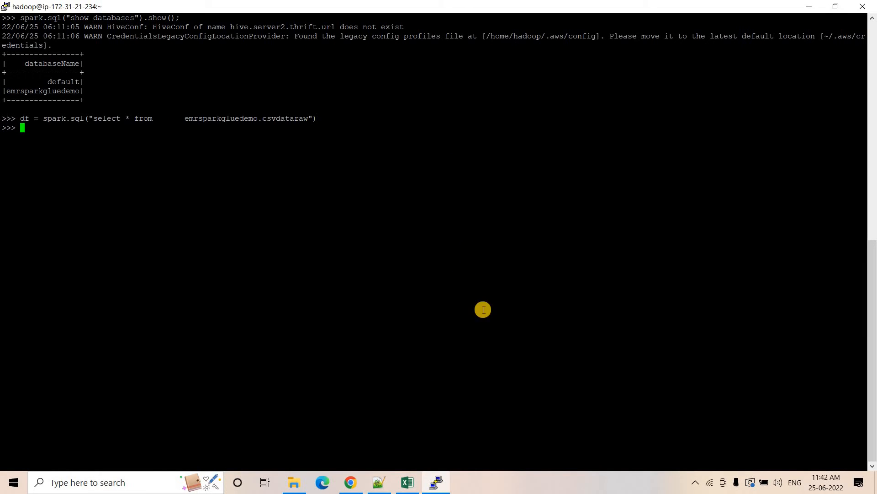
- Copy df.show() from the Notepad++ script and run it in the PuTTY PySpark shell
click(391, 484)
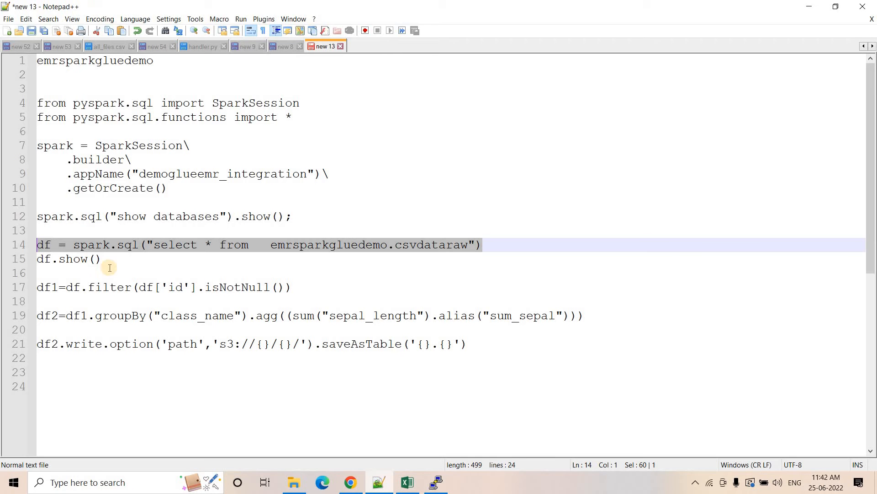
drag(41, 259, 231, 256)
click(440, 481)
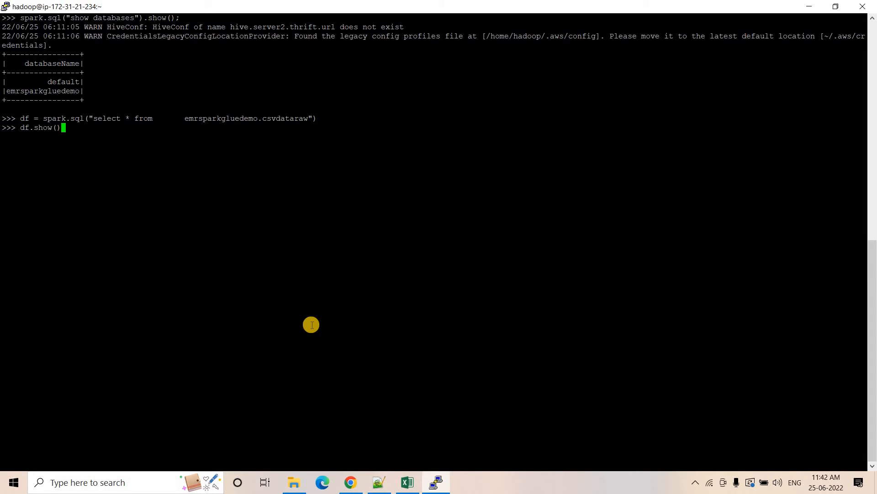
key(Return)
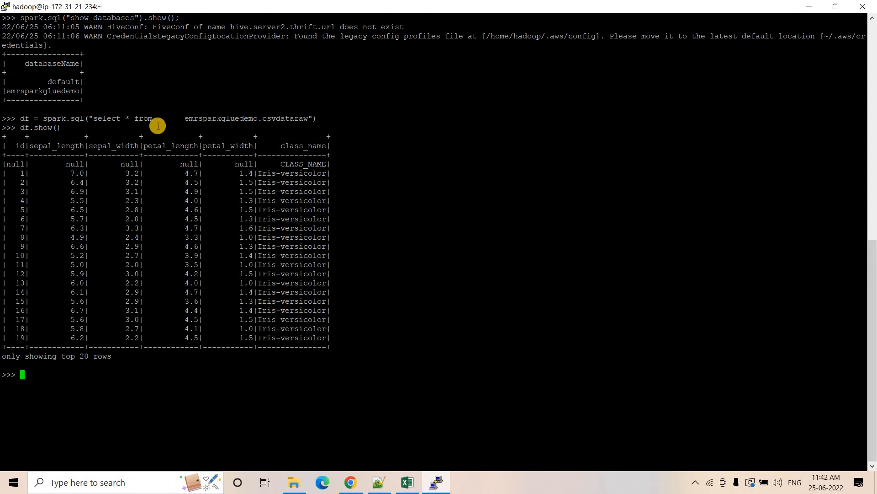
- Examine the df.show() output, highlighting the whole table, the column header row and the first data row
drag(1, 354, 1, 137)
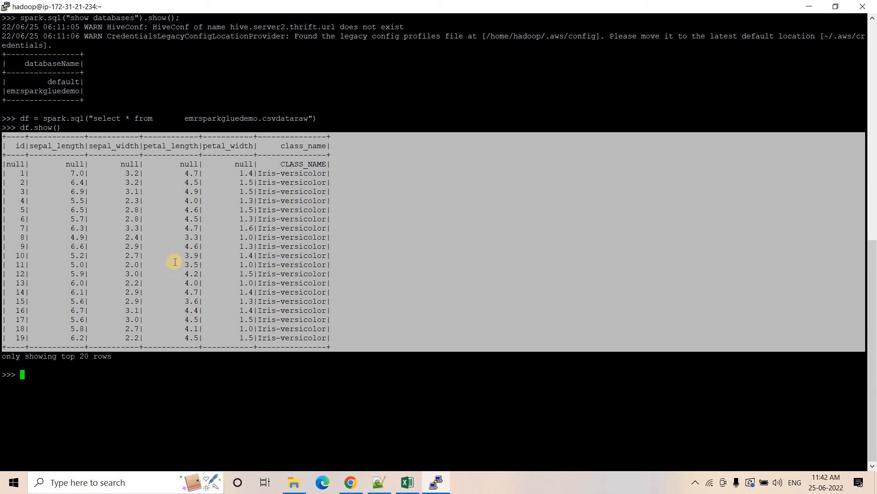
click(246, 227)
drag(4, 163, 44, 164)
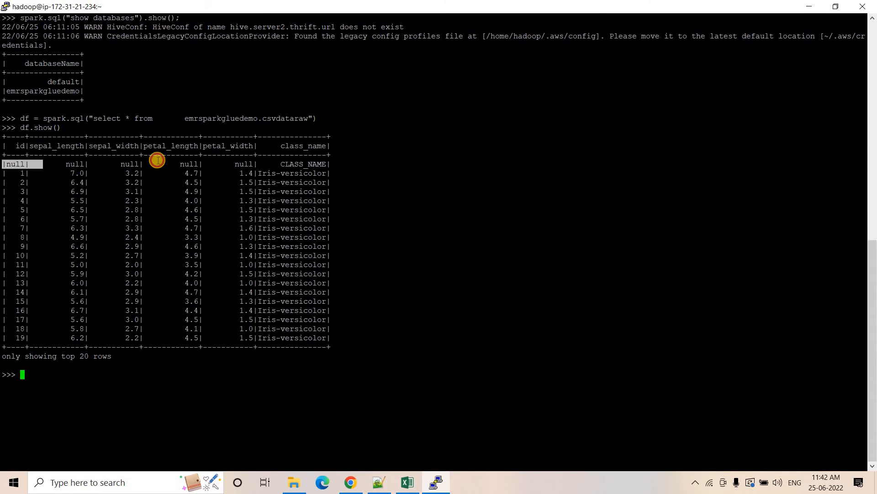
drag(158, 160, 333, 161)
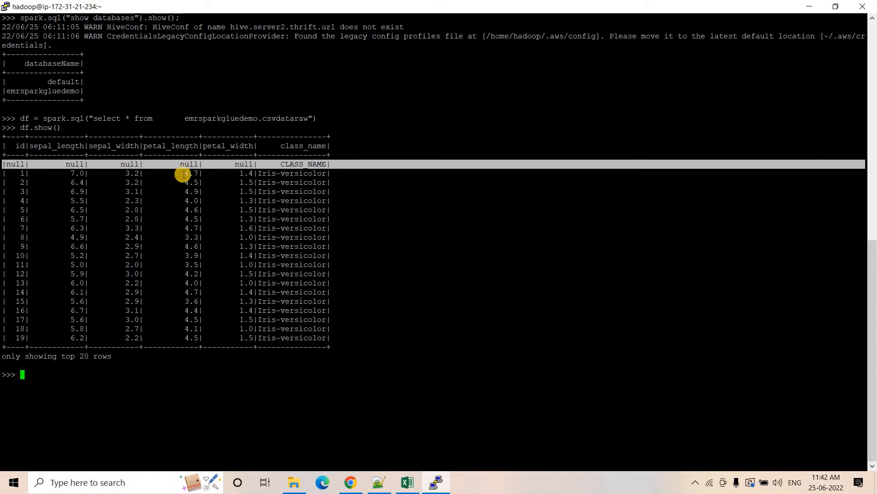
click(303, 161)
triple_click(307, 162)
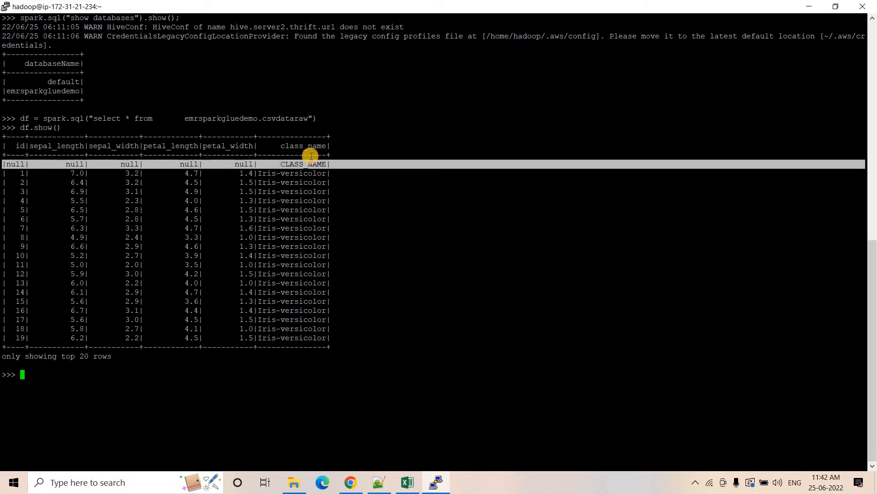
click(317, 166)
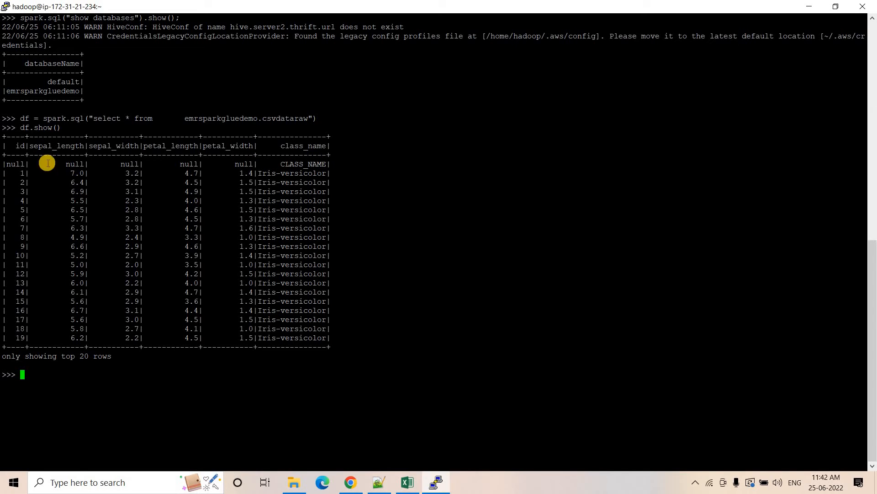
drag(11, 146, 327, 147)
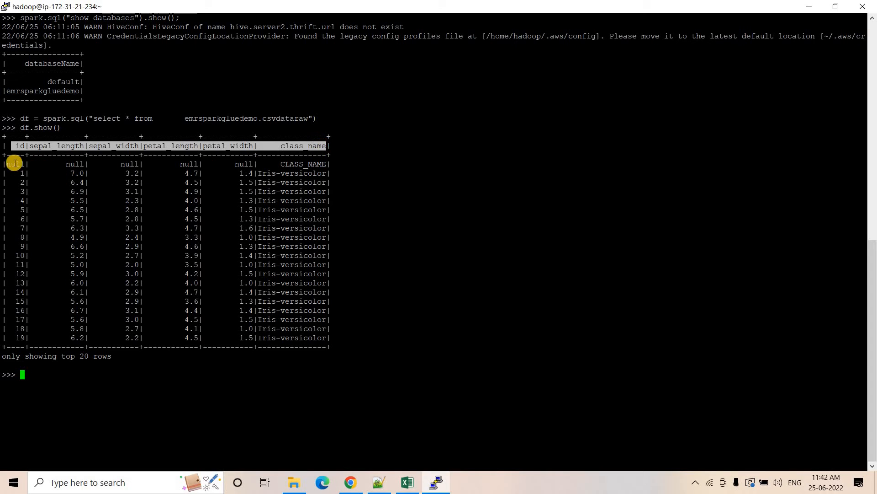
drag(5, 164, 323, 163)
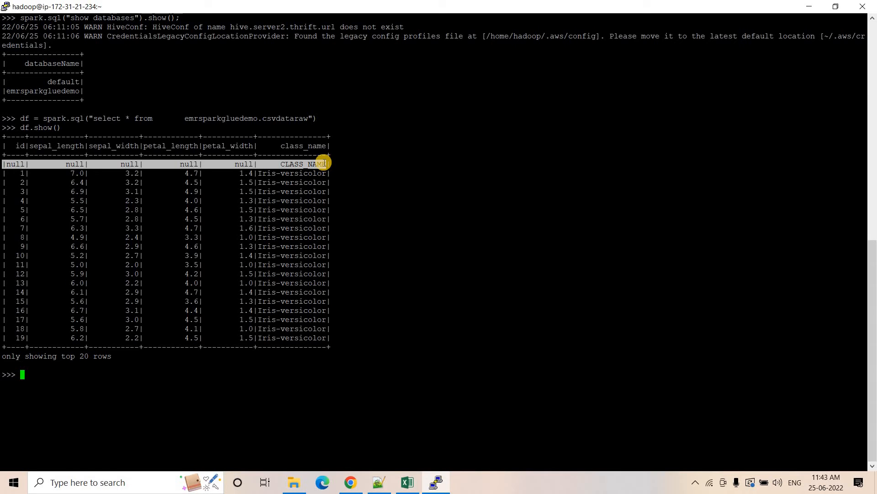
- Examine the first data row's values under the id, measurement and class_name columns of the df.show() output
click(19, 142)
double_click(18, 145)
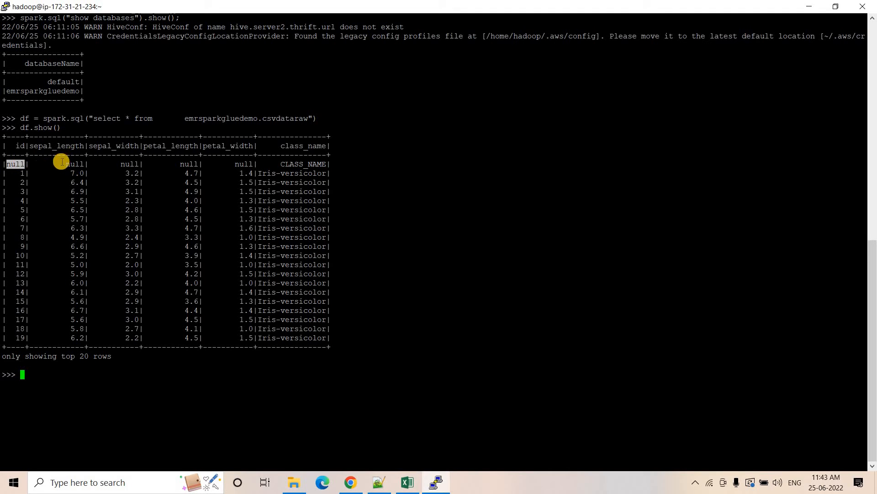
drag(83, 163, 252, 164)
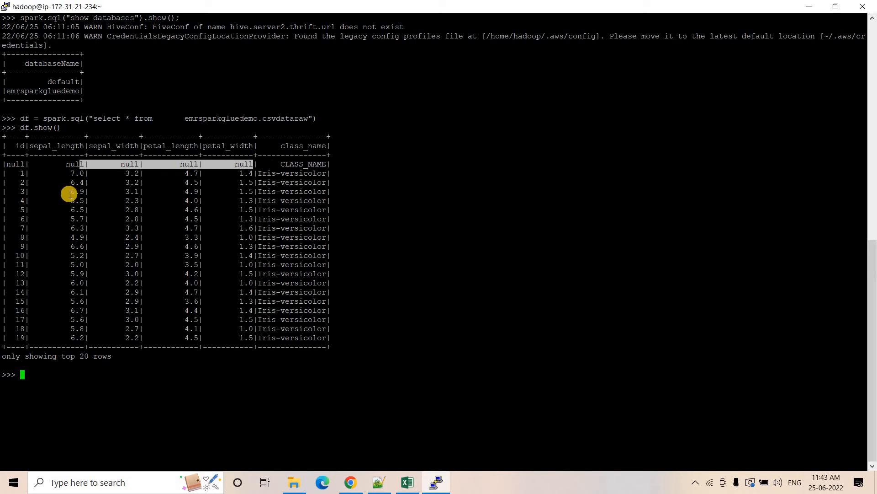
double_click(72, 146)
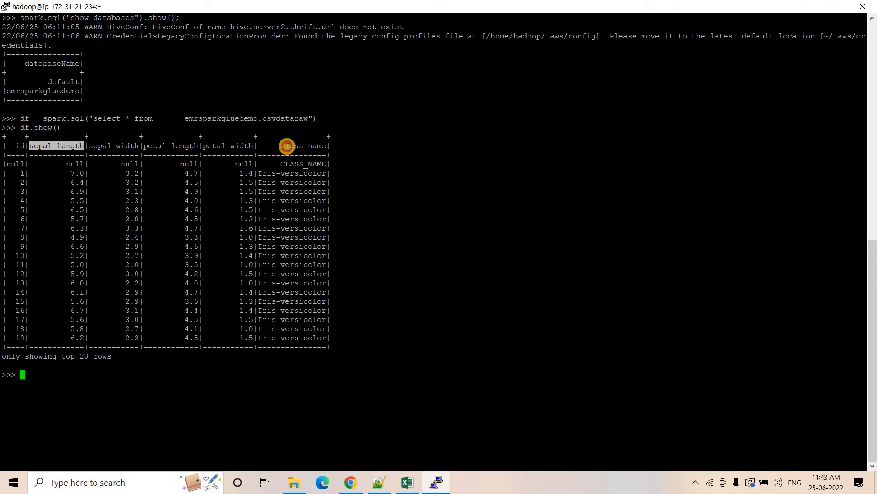
double_click(287, 146)
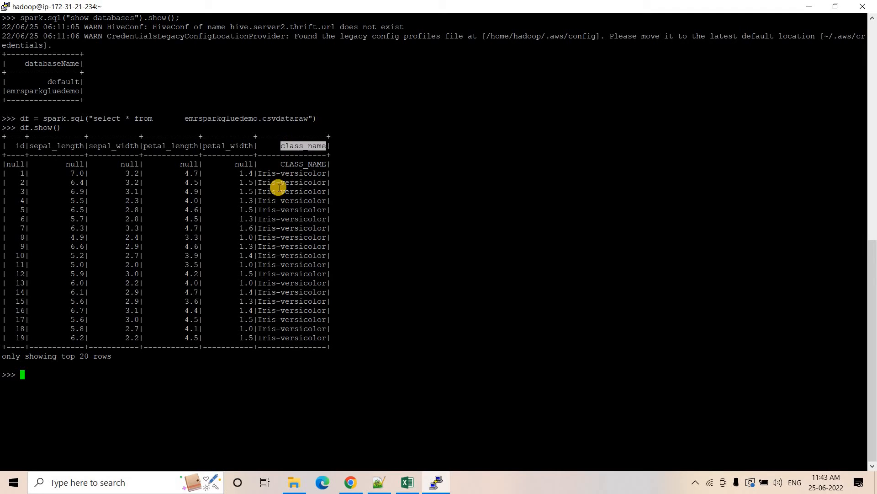
click(314, 163)
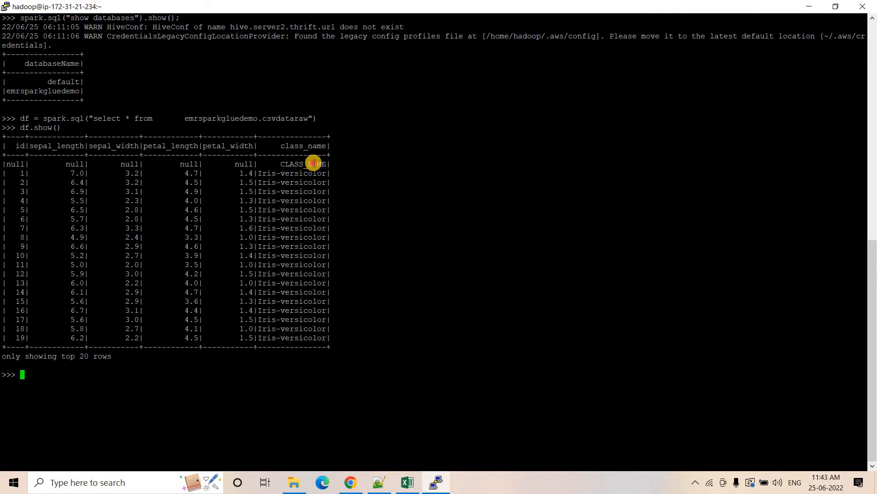
double_click(314, 163)
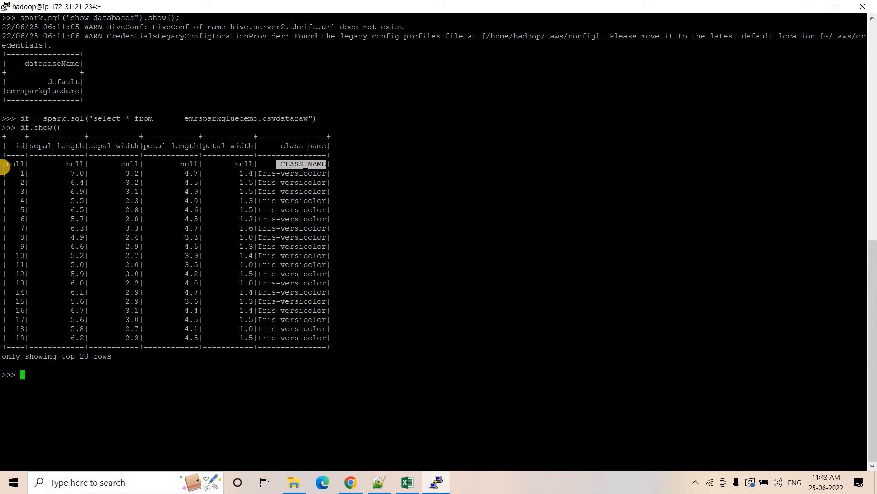
drag(2, 165, 352, 158)
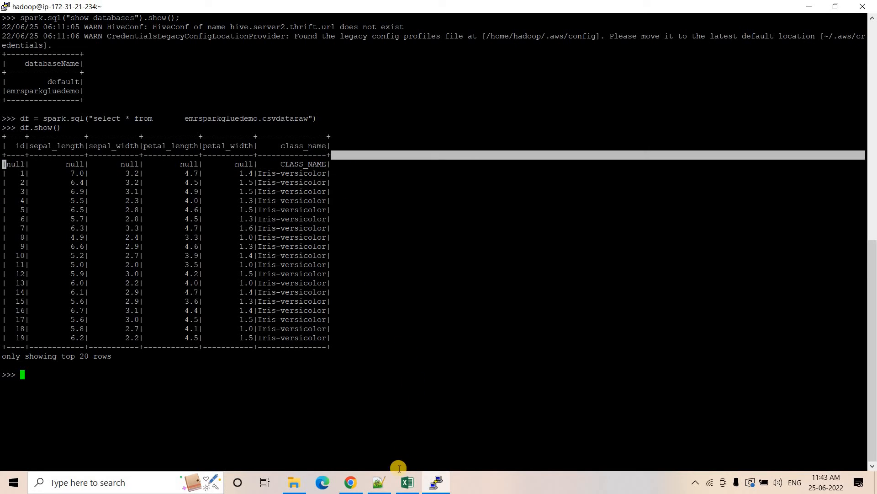
- Copy df1=df.filter(df['id'].isNotNull()) from the Notepad++ script, run it in the PuTTY PySpark shell, and display the filtered data with df1.show()
click(384, 481)
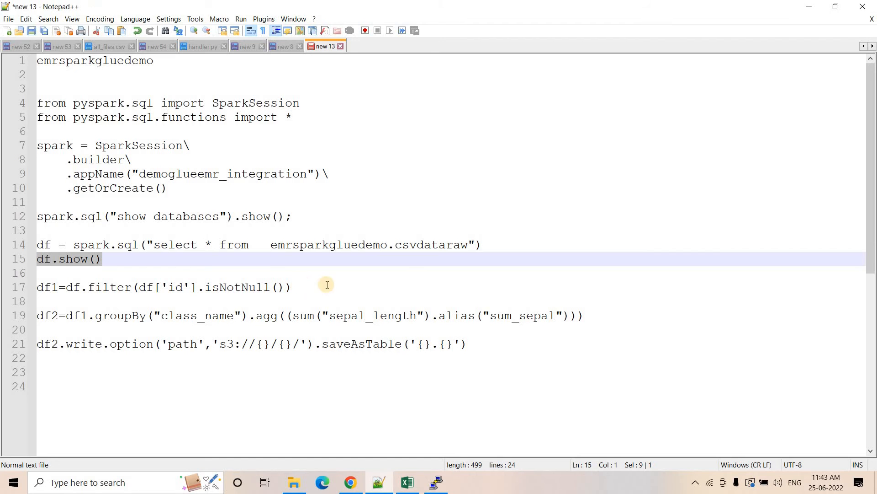
drag(3, 287, 292, 286)
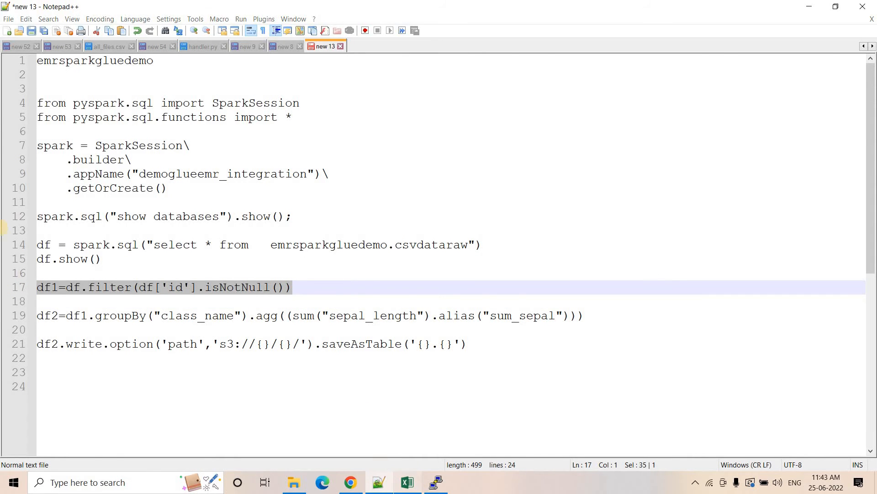
click(408, 481)
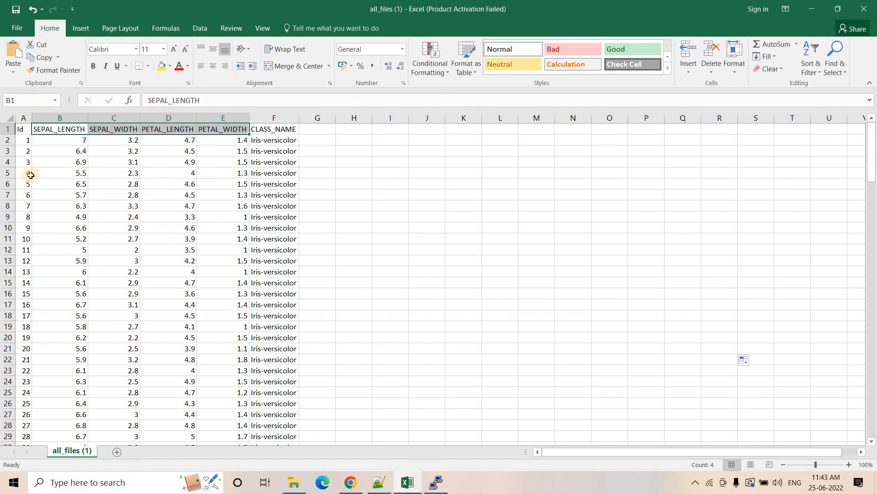
click(379, 481)
drag(298, 287, 37, 287)
key(ctrl+c)
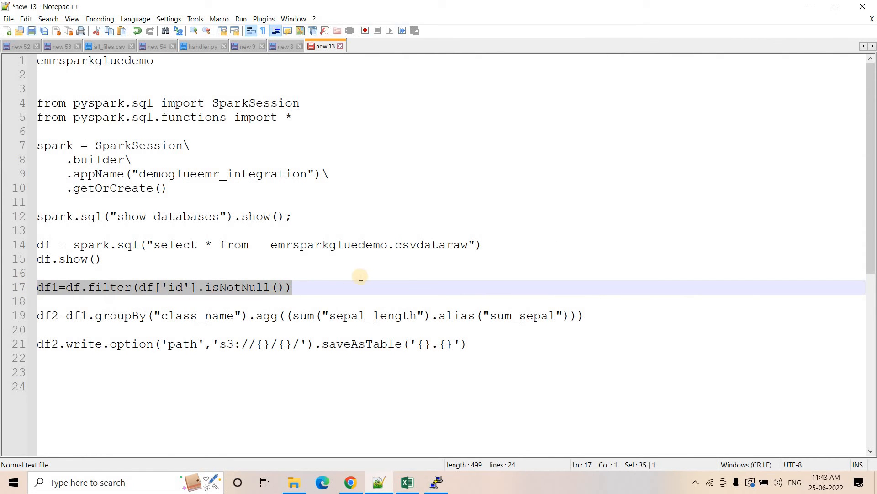
click(430, 489)
right_click(368, 374)
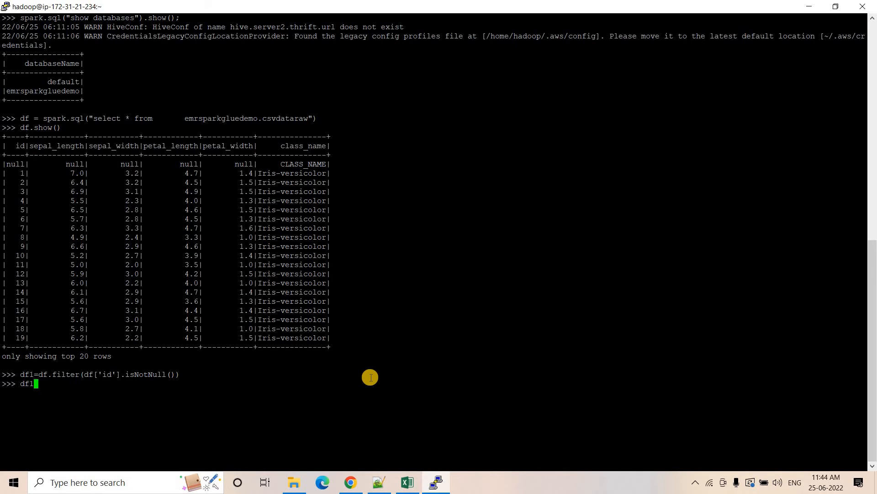
key(Return)
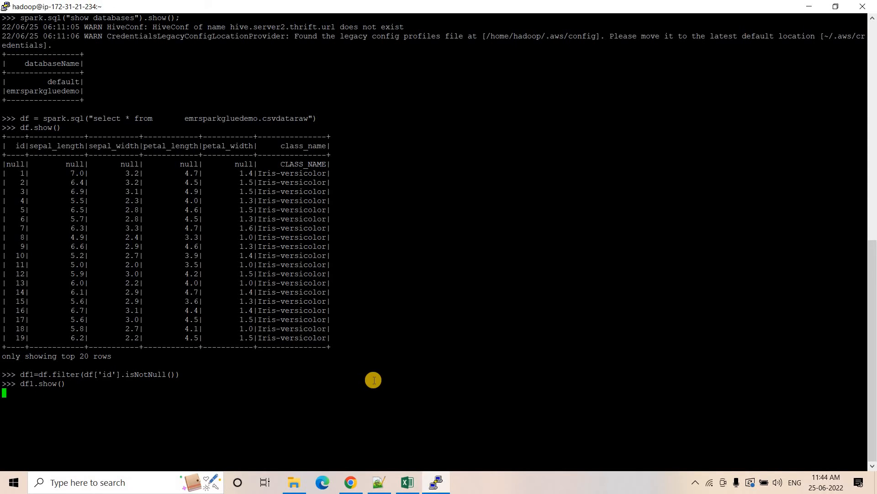
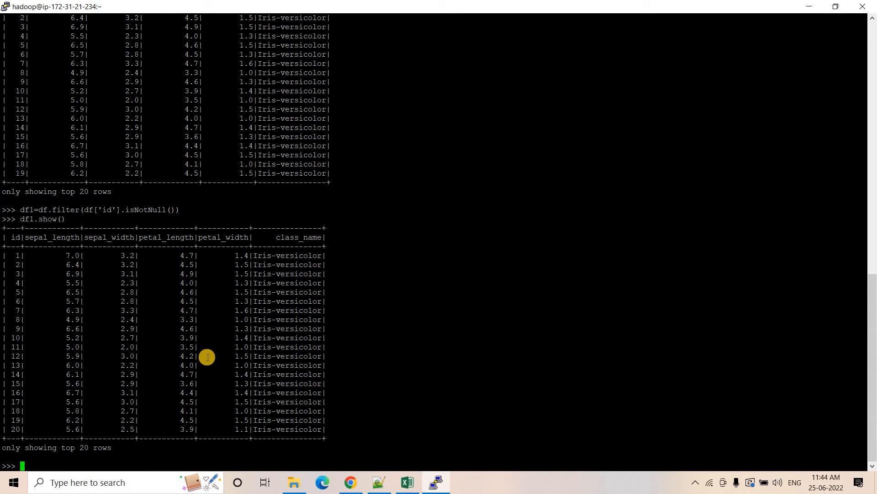
- Print the filtered dataframe's schema with df1.printSchema() and examine the class_name column's type
text(df1.printScheman()
key(Return)
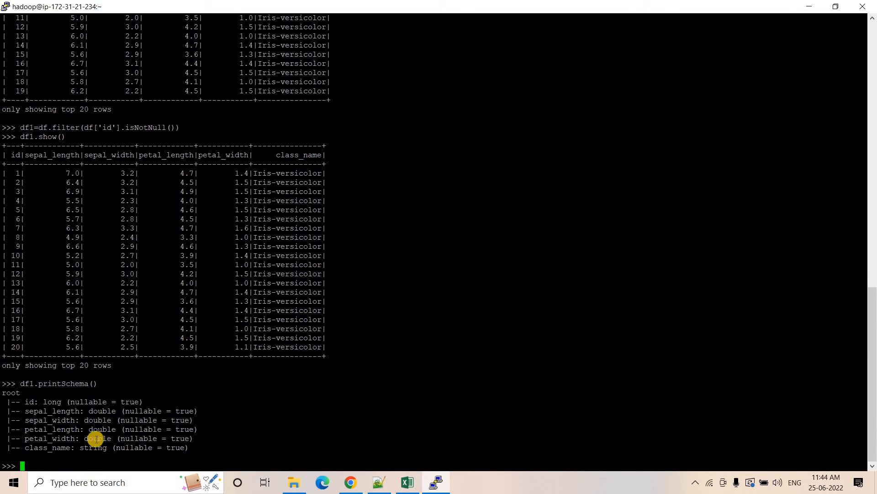
drag(41, 450, 130, 448)
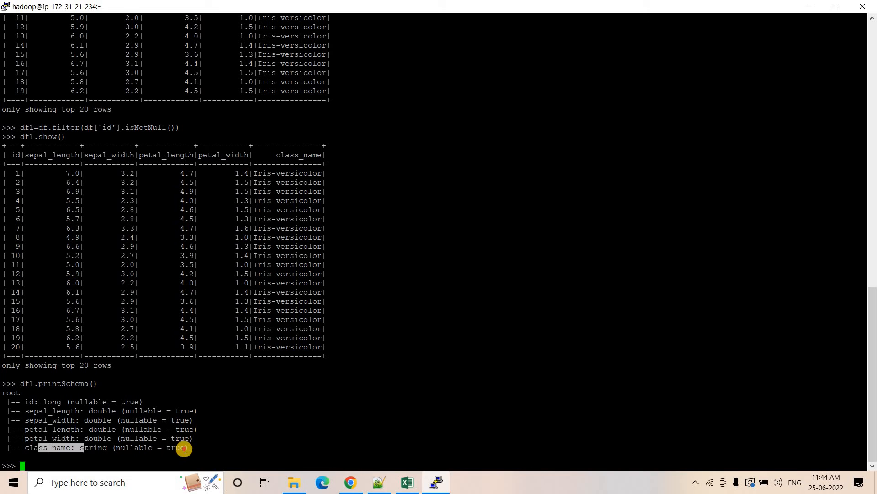
click(185, 449)
- Copy df2=df1.groupBy("class_name").agg((sum("sepal_length").alias("sum_sepal"))) from the Notepad++ script and run it in the PuTTY PySpark shell
click(379, 482)
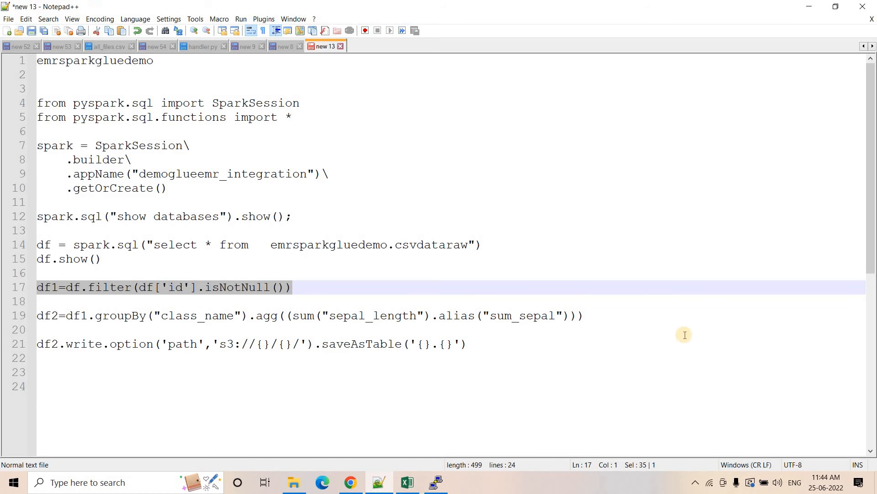
drag(584, 314, 8, 314)
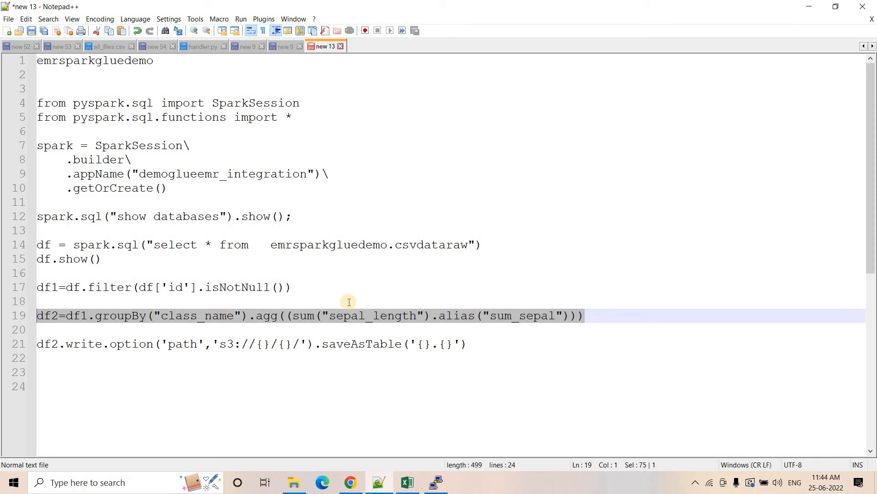
double_click(366, 315)
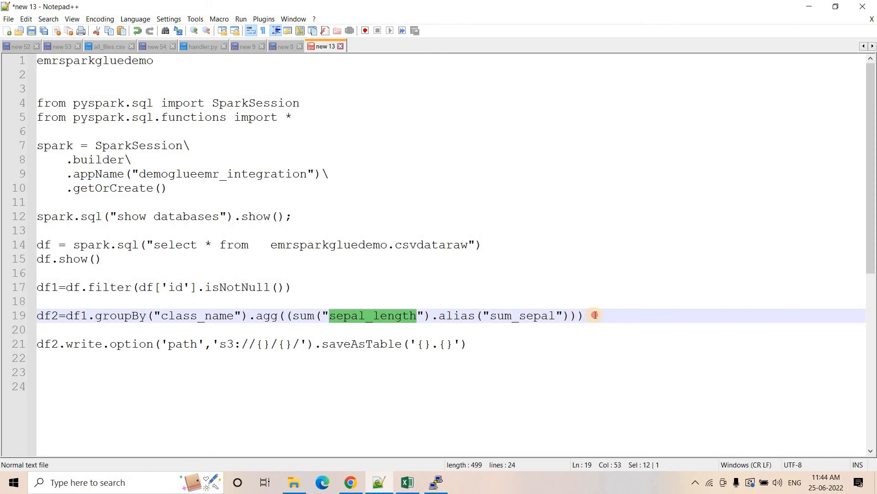
click(594, 315)
double_click(513, 318)
drag(599, 319, 38, 317)
key(ctrl+c)
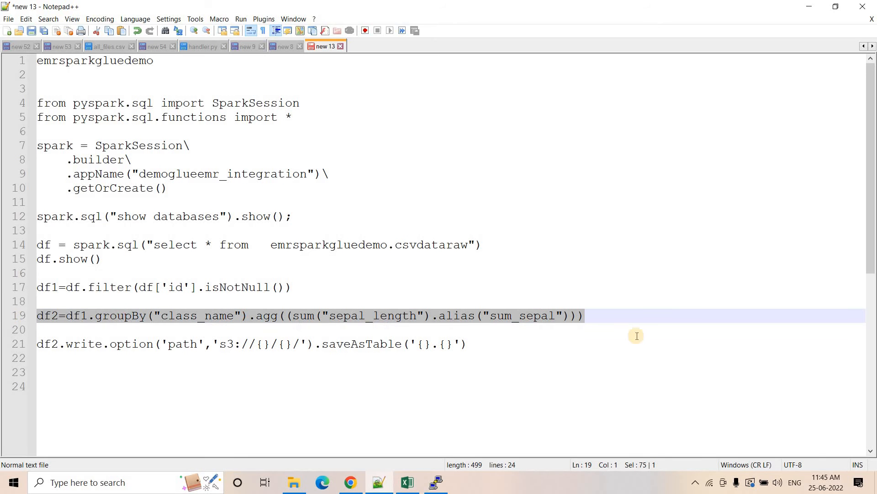
click(436, 480)
right_click(450, 442)
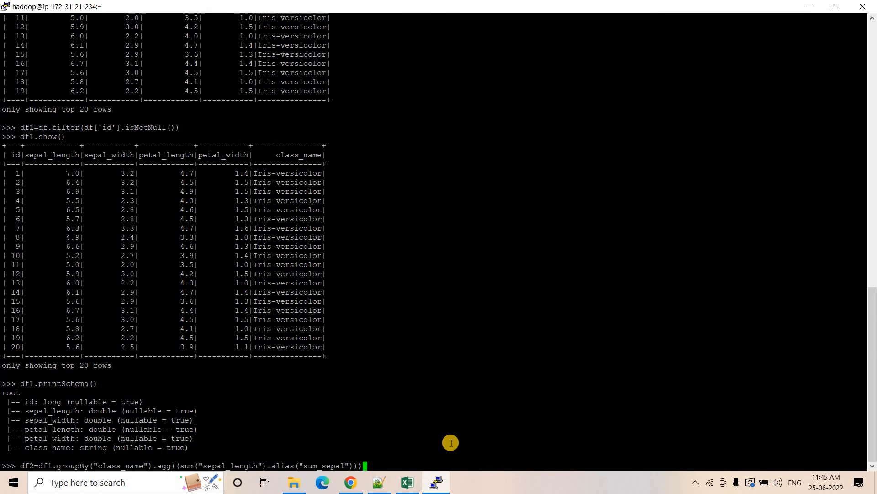
key(Return)
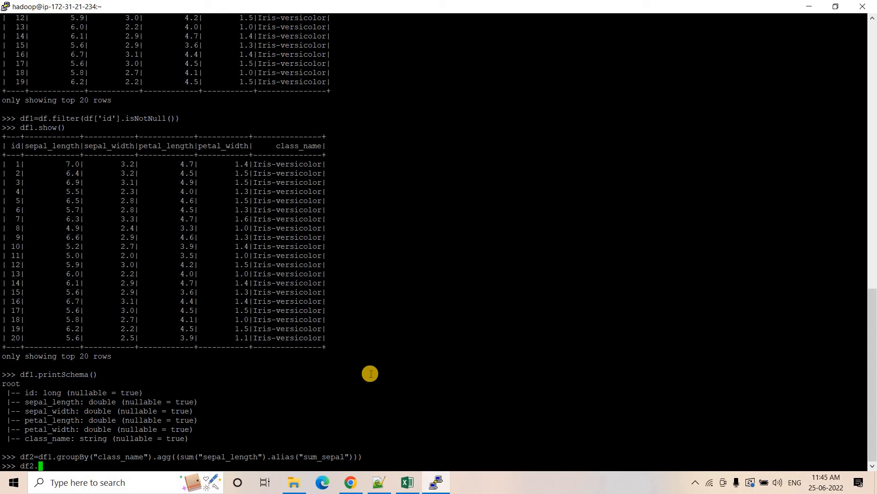
- Clear the PySpark shell screen and display the aggregated dataframe with df2.show()
key(BackSpace)
key(BackSpace)
key(ctrl+l)
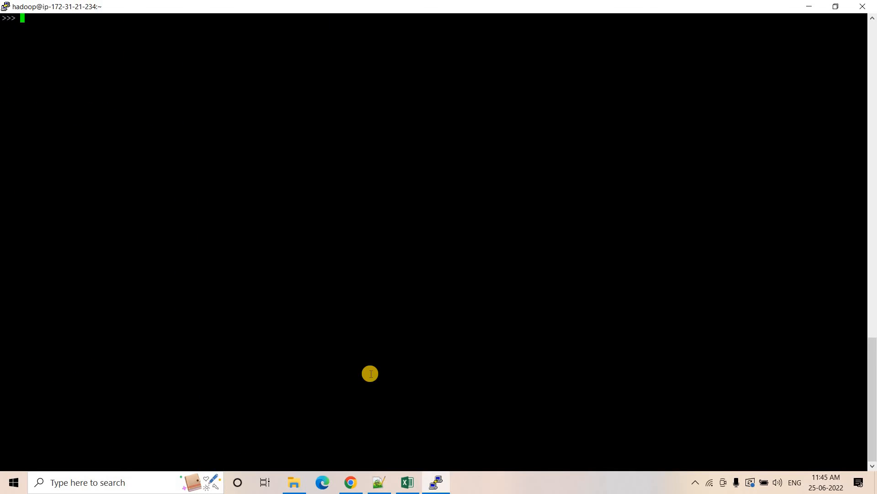
text(df2.show())
key(Return)
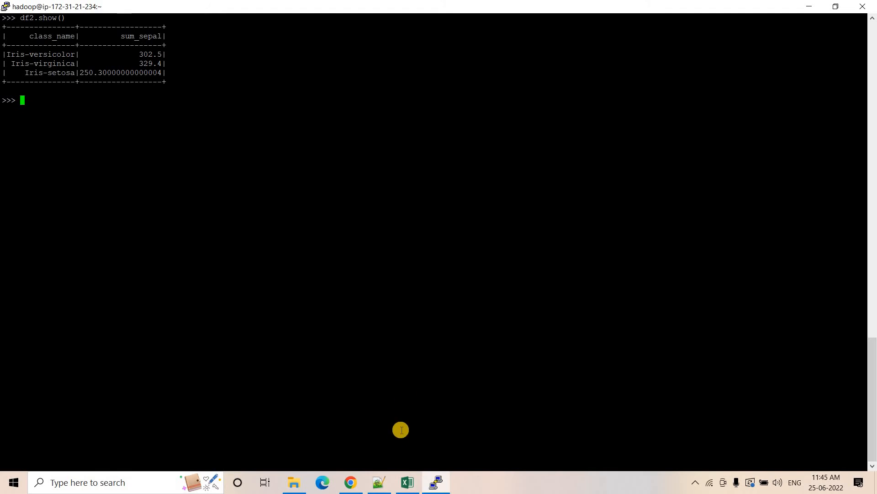
- Switch to the S3 console in Chrome and create a folder named processed_data in the demogluesparkfromemr bucket
click(392, 479)
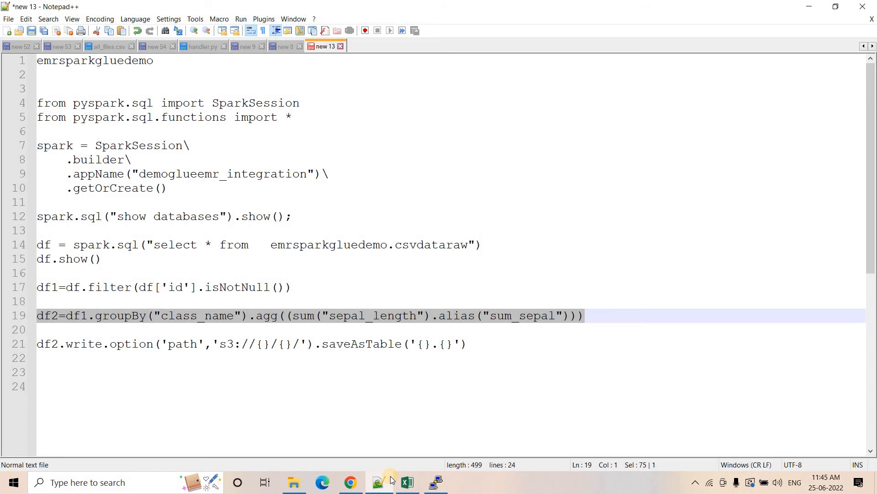
click(60, 346)
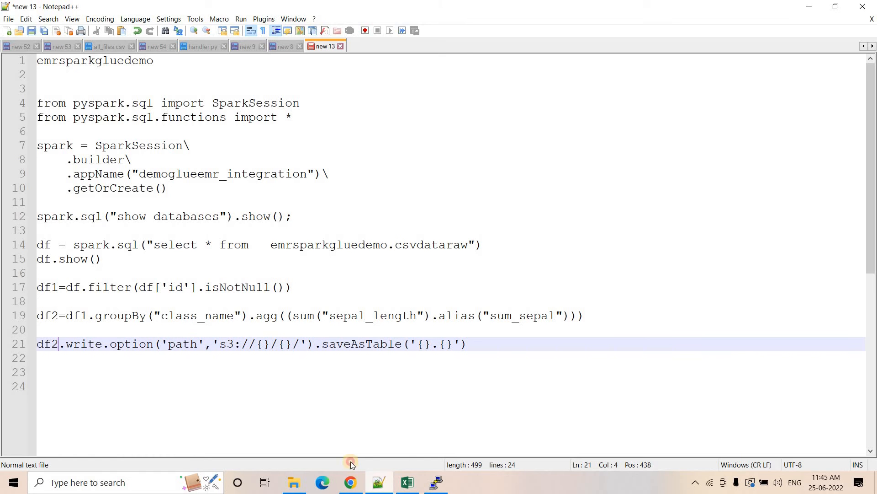
click(350, 482)
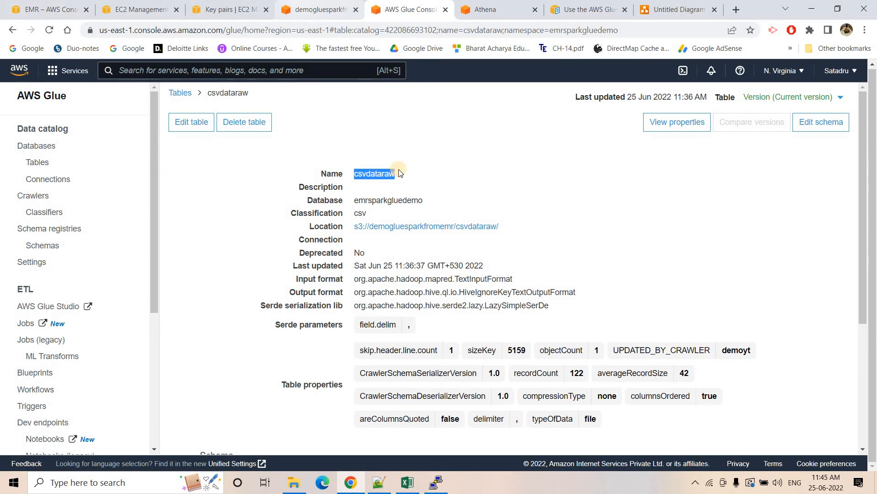
click(302, 5)
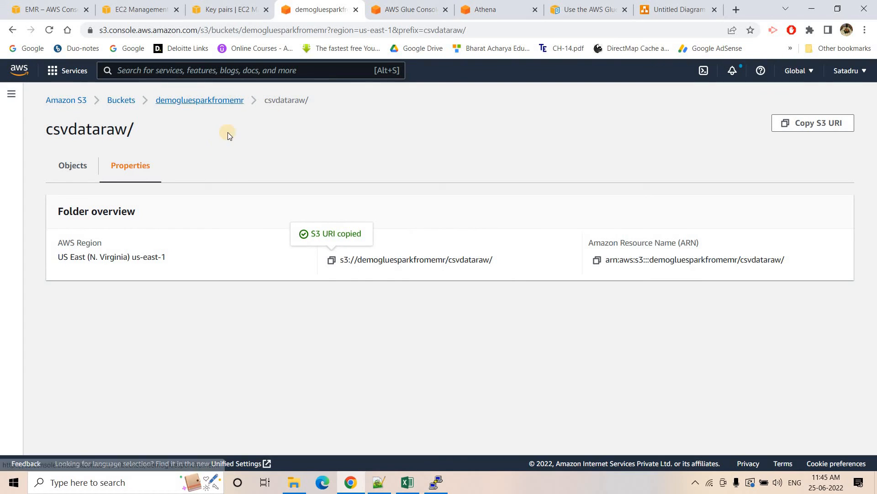
click(228, 100)
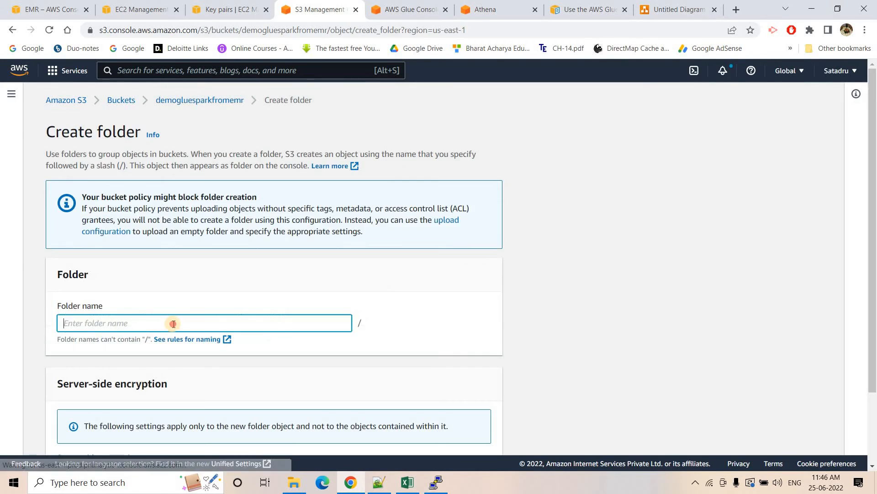
text(processed_data)
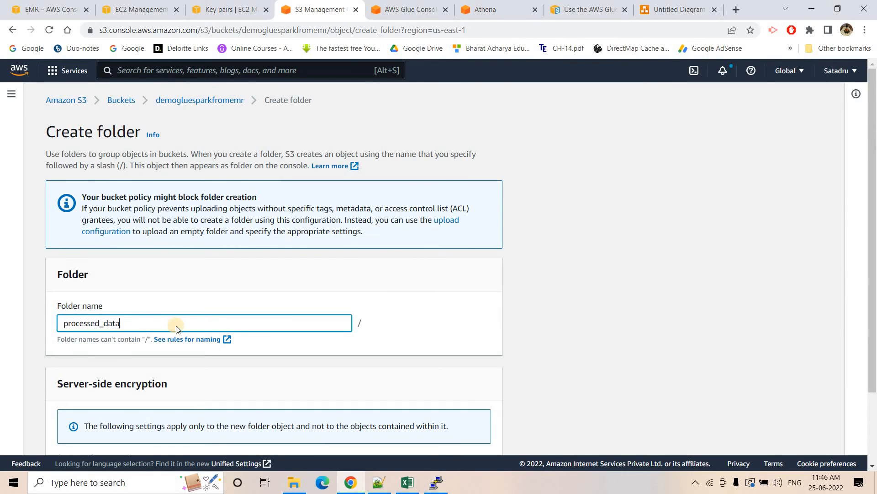
scroll(28, 252, down, 2)
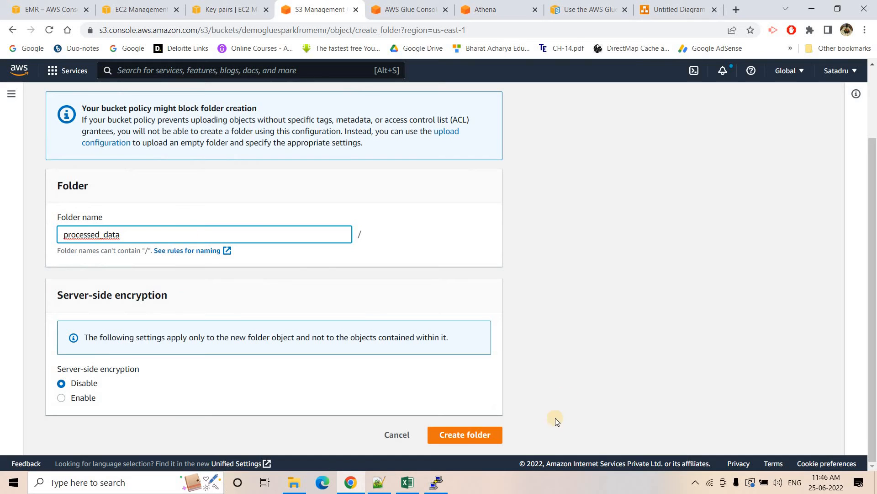
click(464, 435)
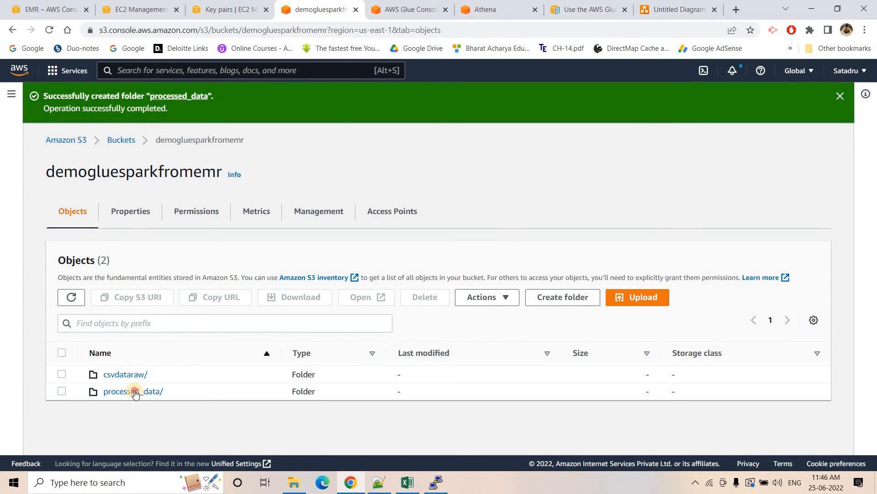
- Copy the processed_data folder's S3 URI and paste it over the placeholder path in the df2.write line in Notepad++
click(130, 165)
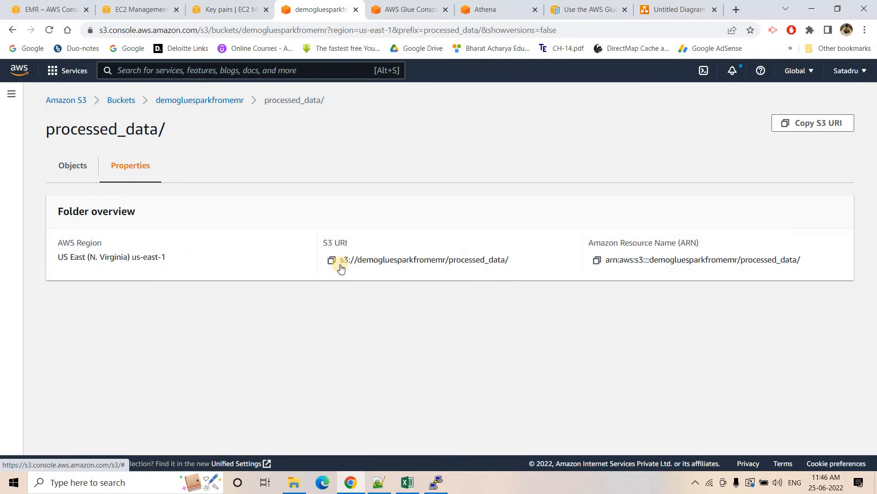
click(332, 260)
click(379, 482)
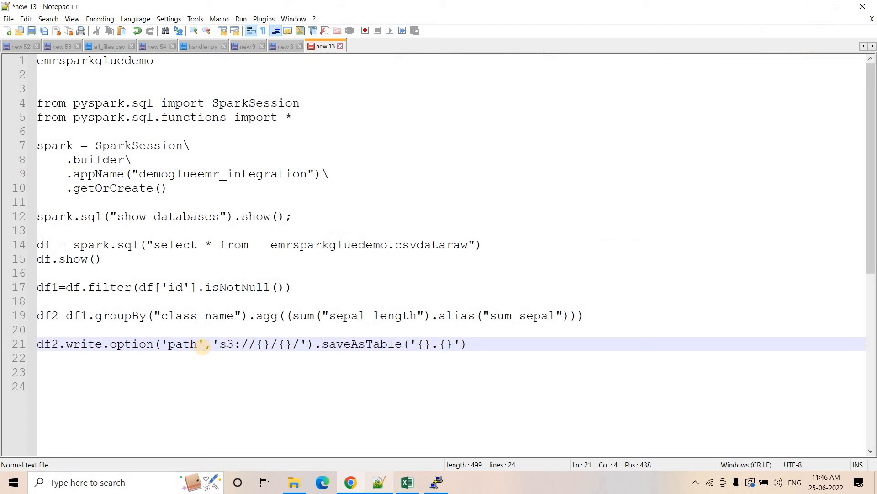
drag(226, 344, 300, 344)
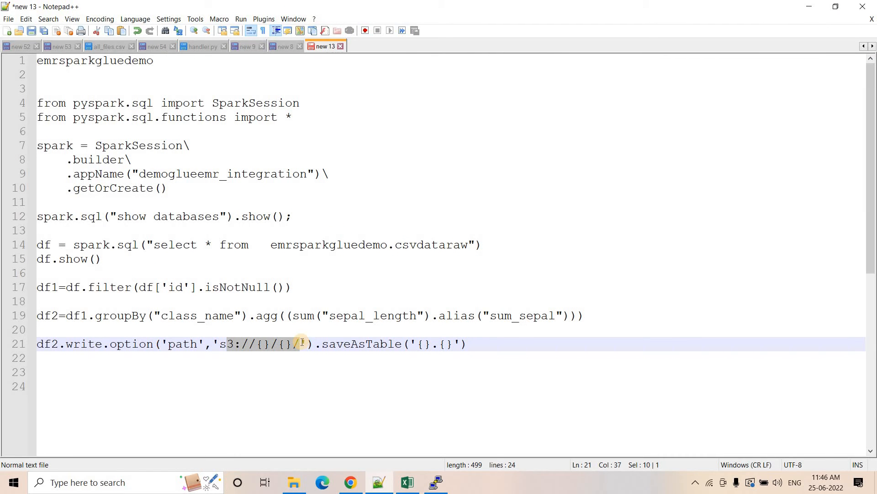
key(ctrl+v)
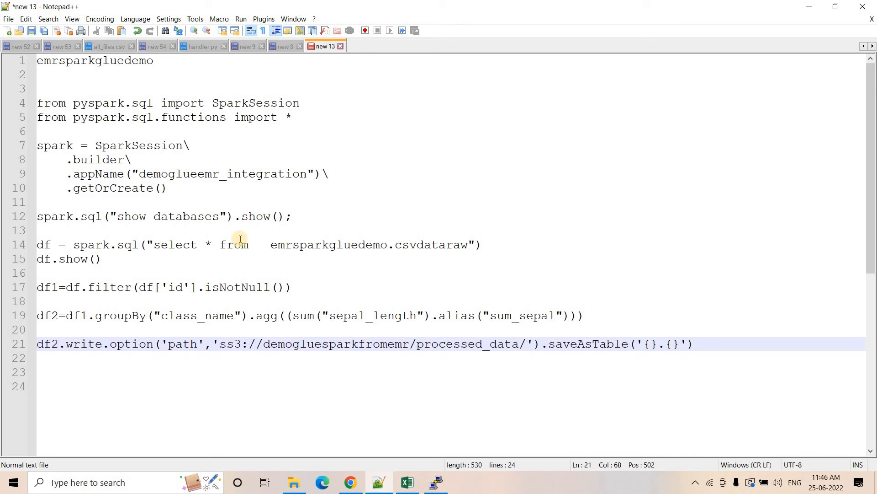
- Replace the saveAsTable placeholders in the df2.write line with emrsparkgluedemo.curated_data
double_click(316, 246)
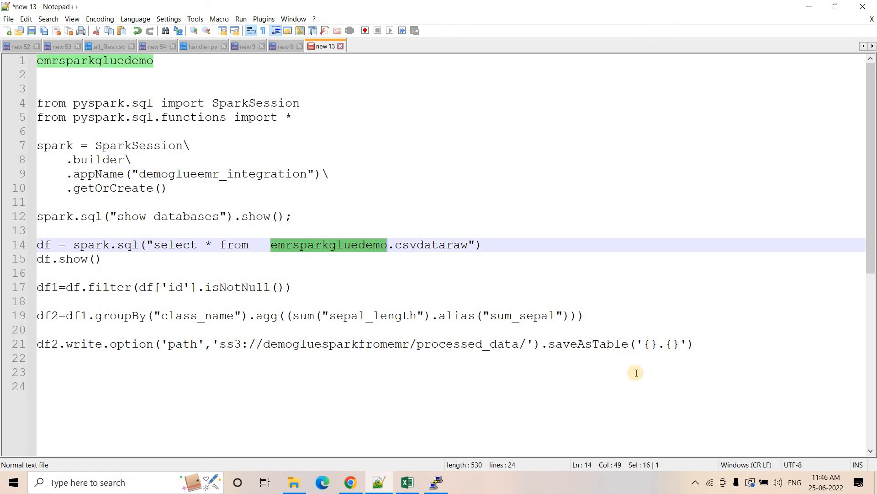
drag(657, 344, 644, 344)
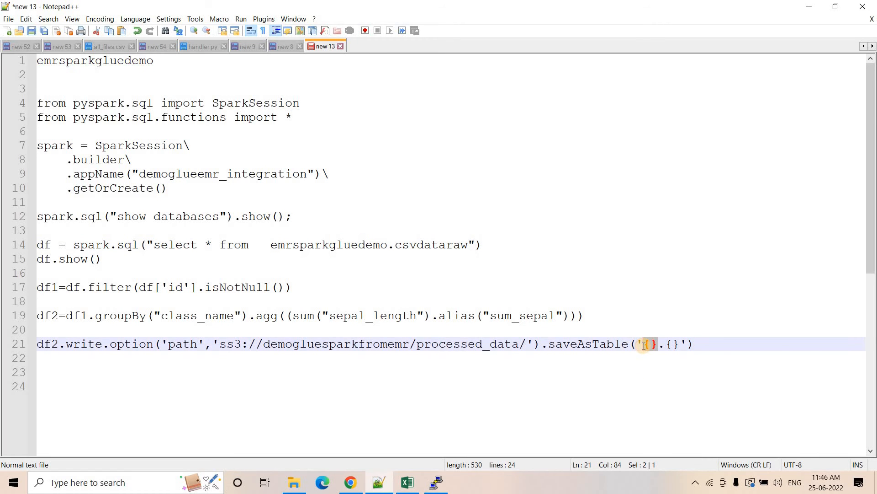
key(ctrl+v)
drag(782, 343, 769, 344)
key(BackSpace)
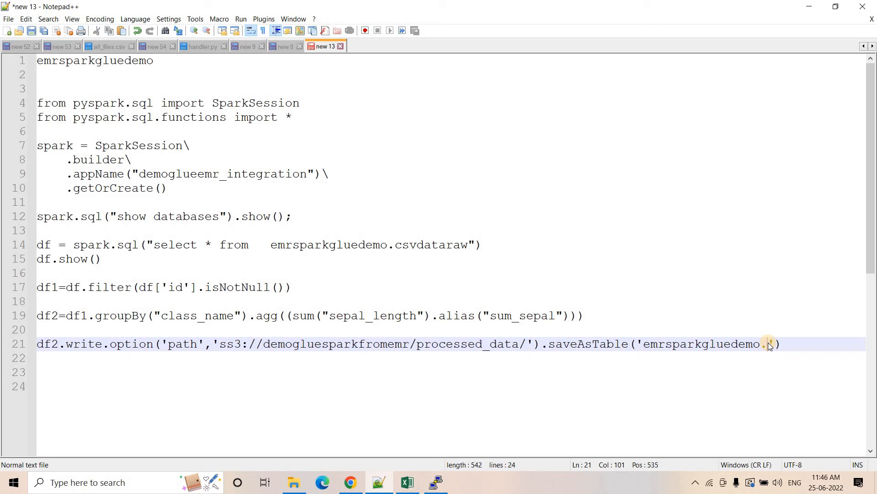
text(curated_data)
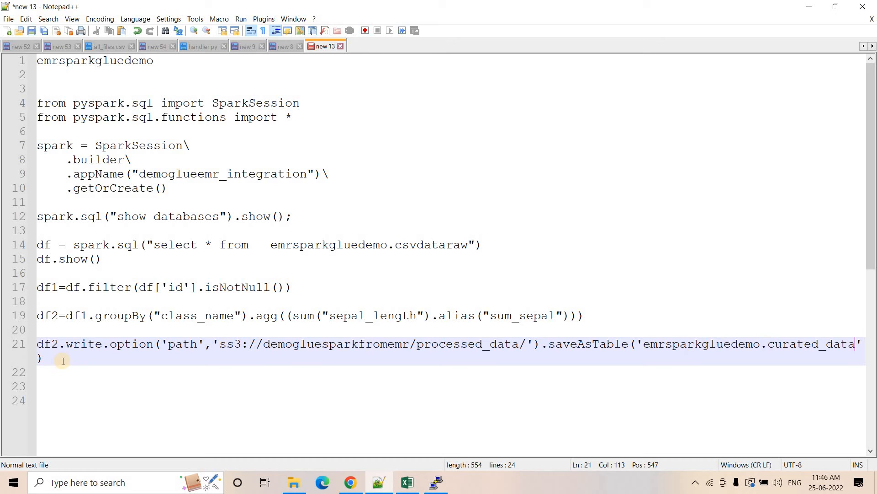
- Copy the df2.write line from Notepad++ and check the emrsparkgluedemo table lists in AWS Glue and Athena in Chrome
triple_click(36, 345)
key(ctrl+c)
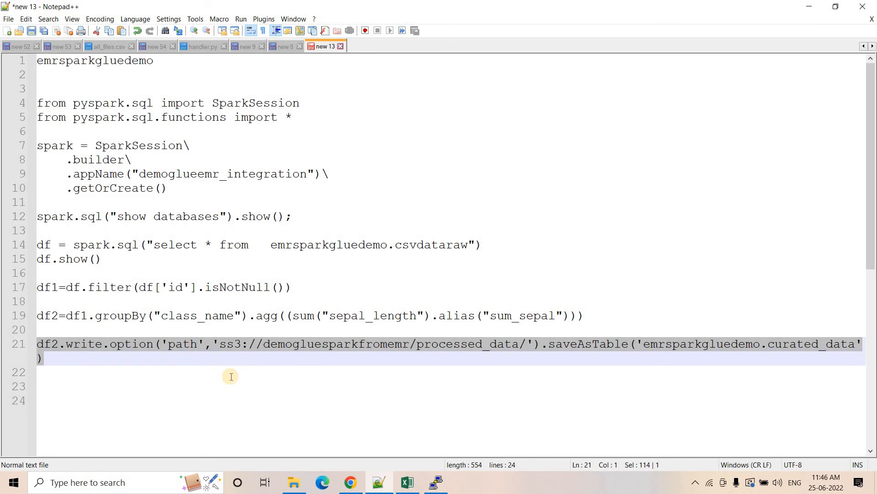
click(351, 482)
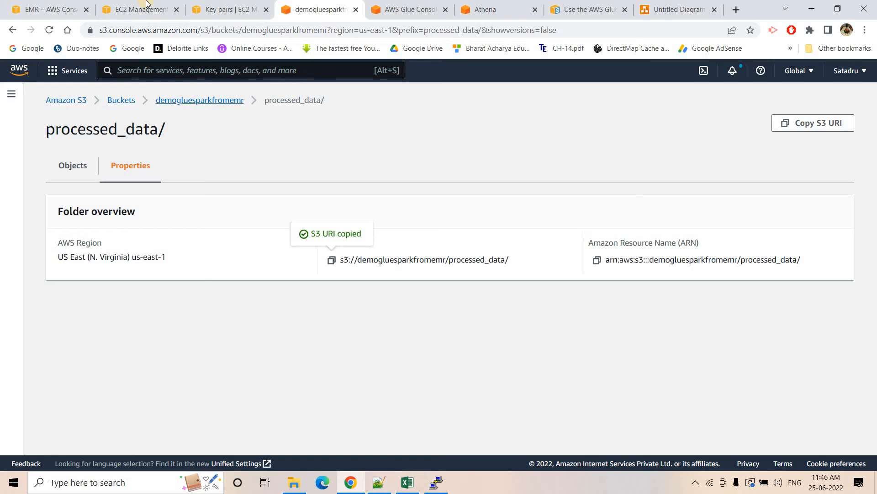
click(388, 9)
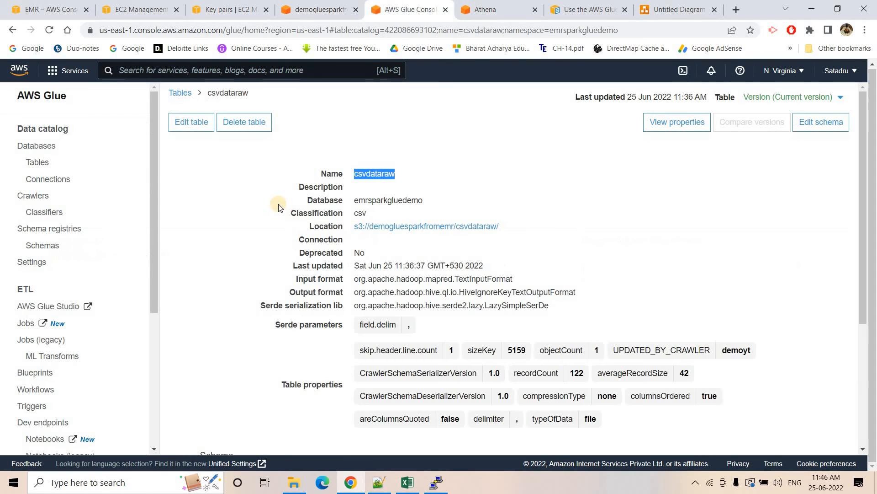
click(180, 92)
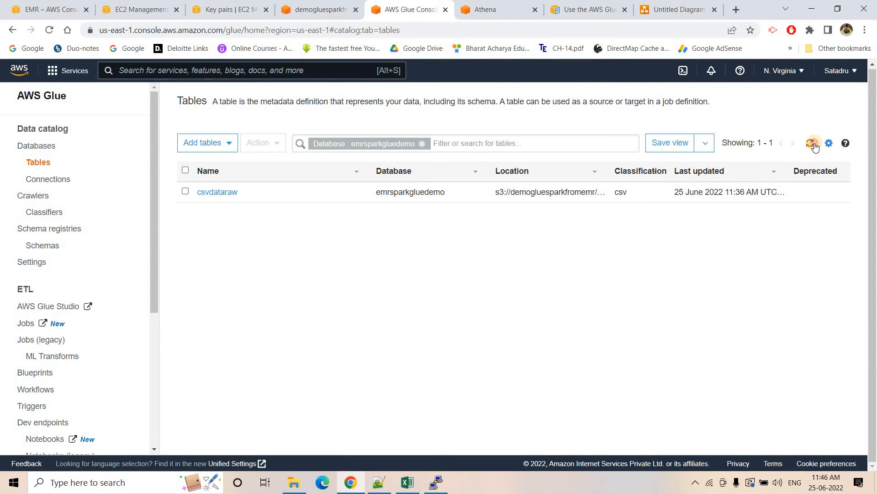
click(497, 13)
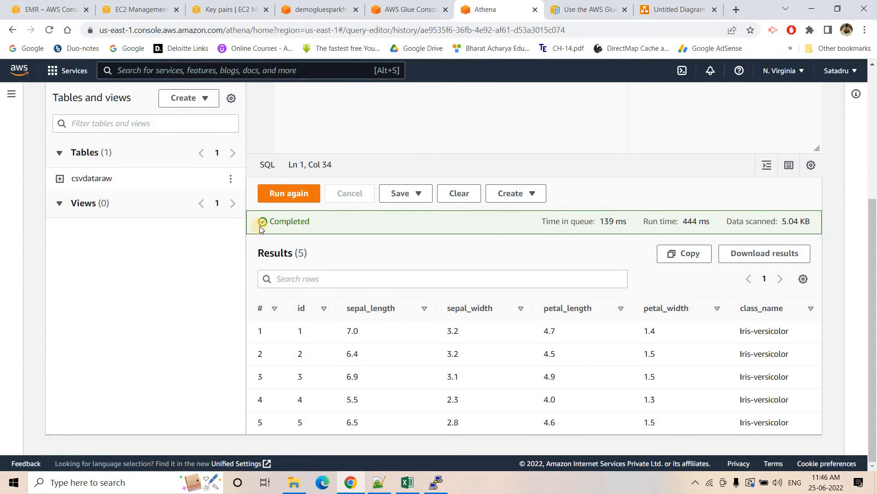
scroll(113, 288, up, 3)
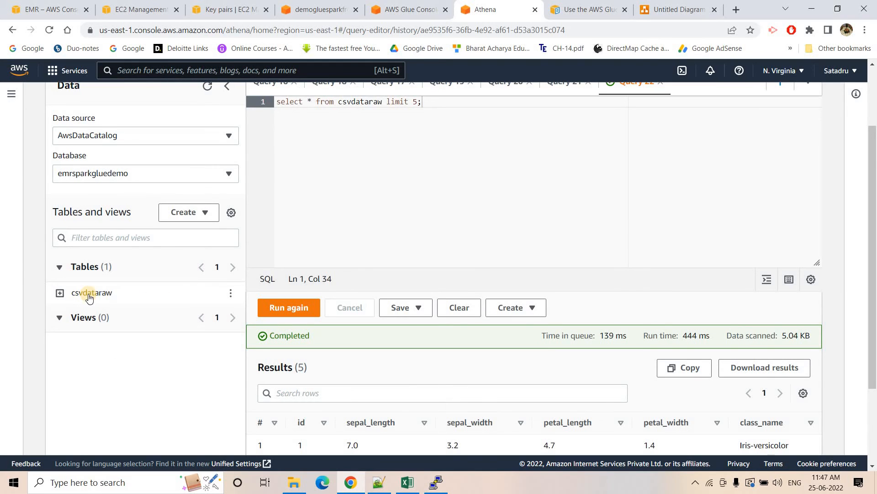
- Switch to the PySpark shell, try to run the copied df2.write command, and inspect the path's URI scheme in it
click(437, 482)
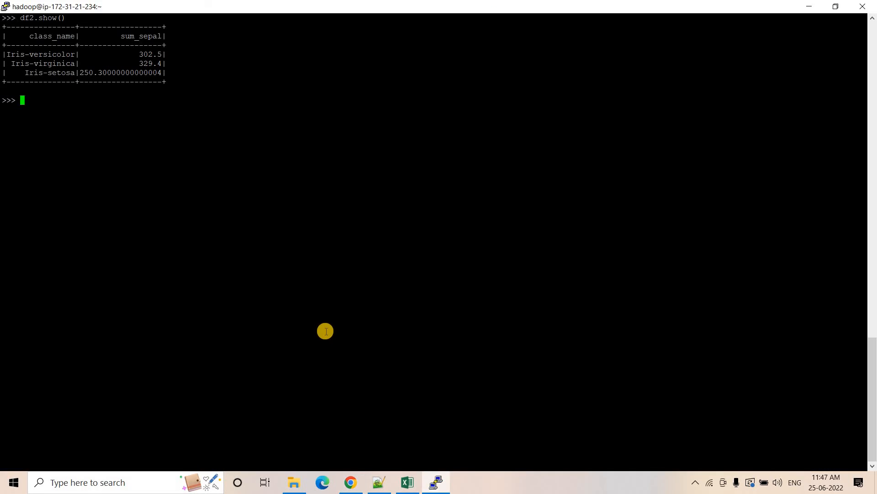
right_click(99, 170)
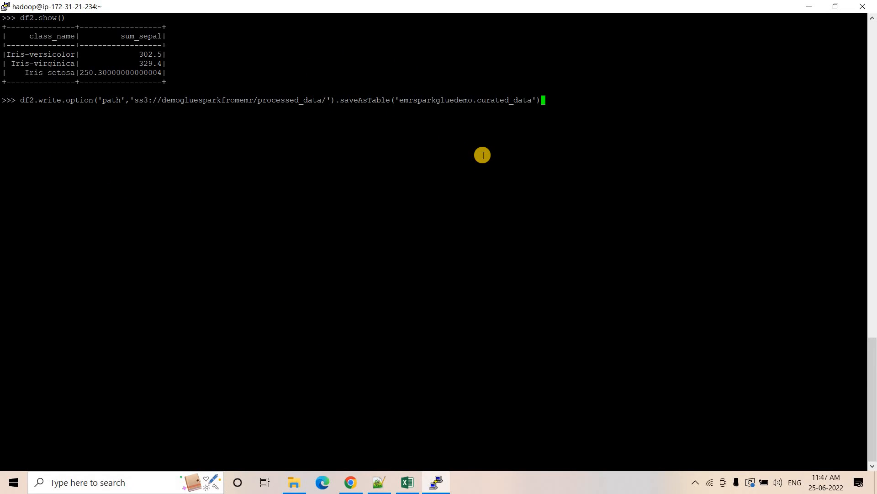
key(Return)
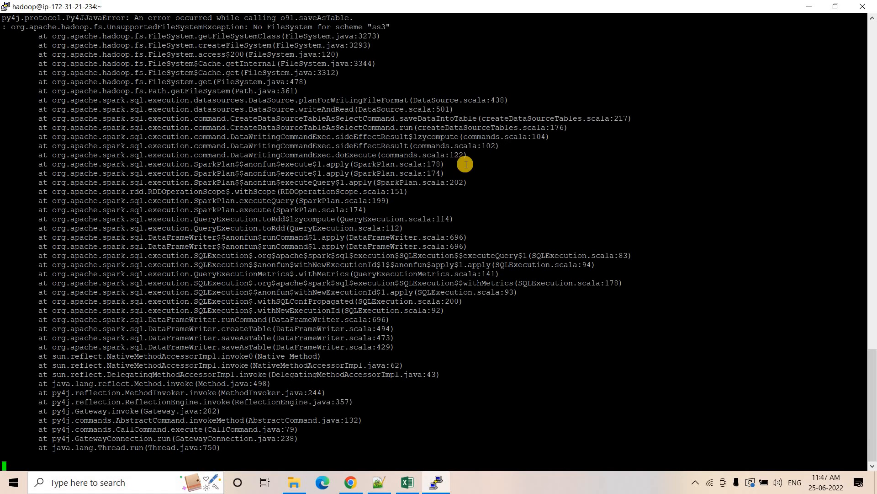
scroll(293, 187, up, 8)
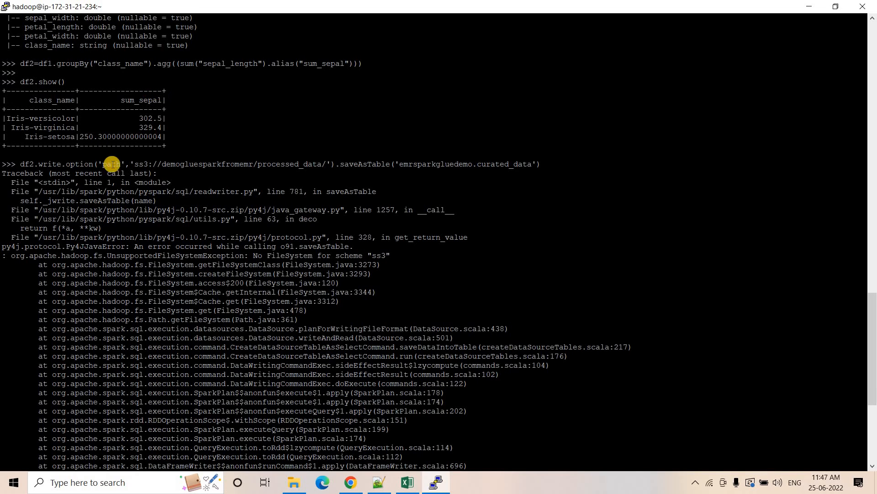
click(151, 163)
drag(136, 164, 152, 163)
click(204, 174)
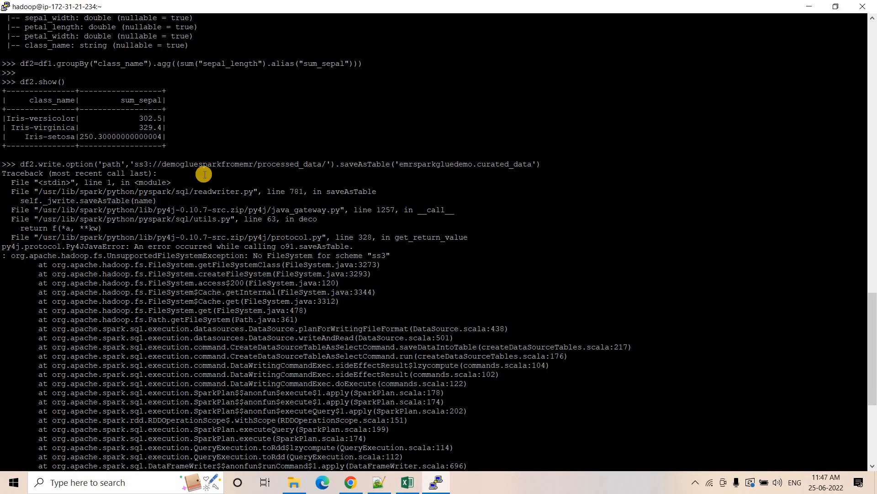
- Clear the shell, recall the df2.write command, correct its path to s3://demogluesparkfromemr/processed_data/, and run it
key(ctrl+l)
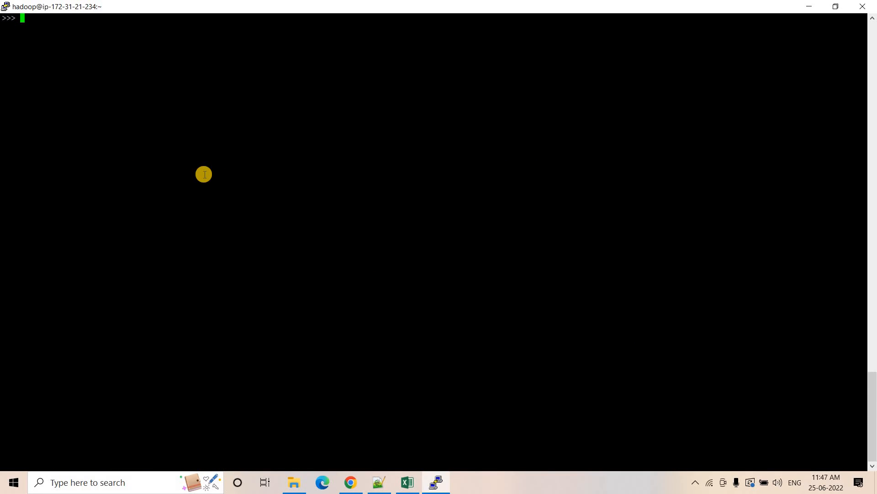
key(Up)
key(Left)
key(Left)
key(Left)
key(Left)
key(Left)
key(Left)
key(Left)
key(Left)
key(Left)
key(Left)
key(Left)
key(Left)
key(Left)
key(Left)
key(Left)
key(Left)
key(Left)
key(Left)
key(Left)
key(Left)
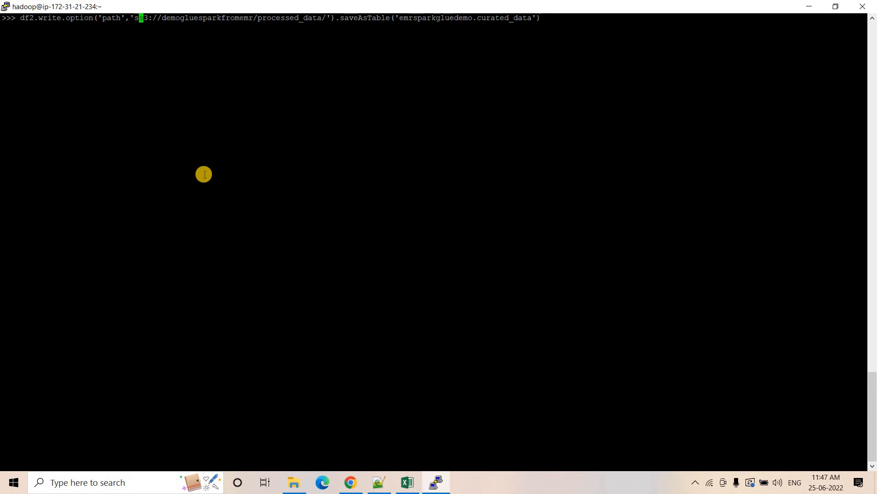
key(BackSpace)
key(Return)
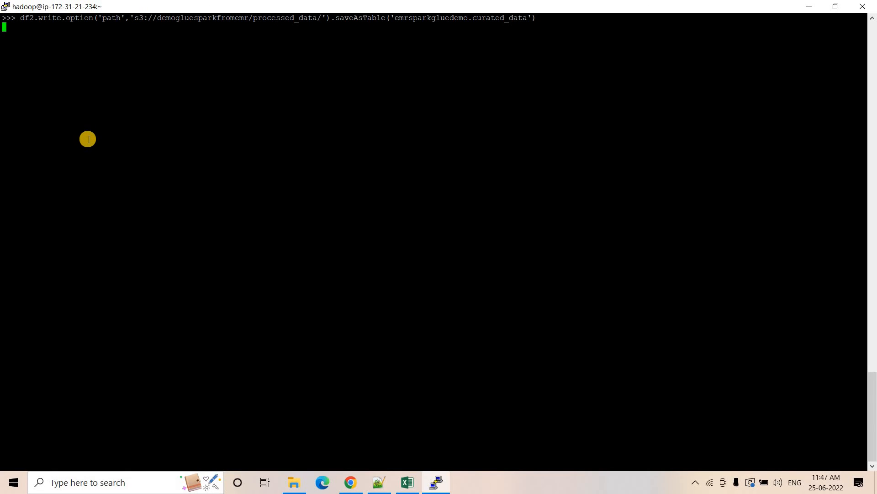
- Switch to the S3 console in Chrome and refresh the processed_data folder's object list to check the written files
double_click(29, 17)
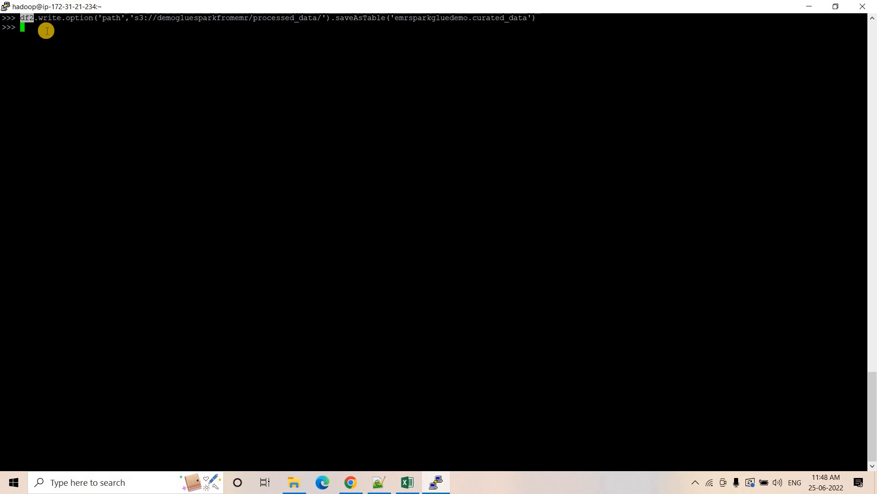
click(1, 17)
click(351, 482)
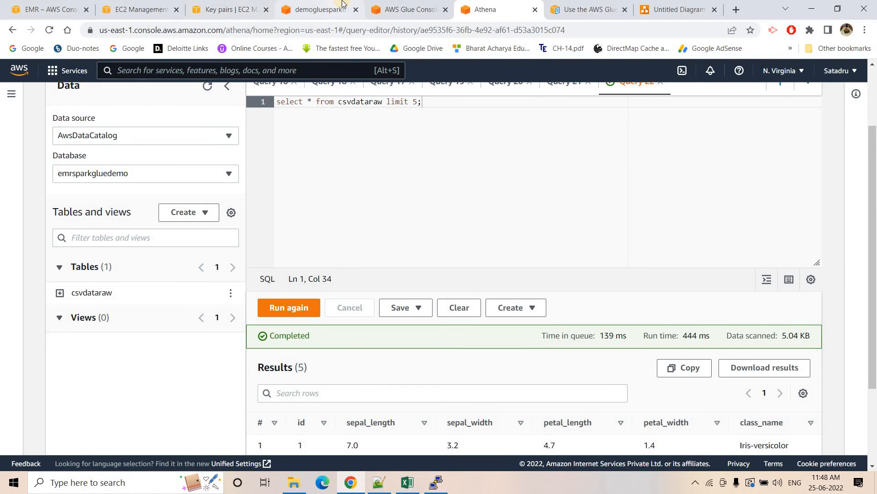
click(320, 9)
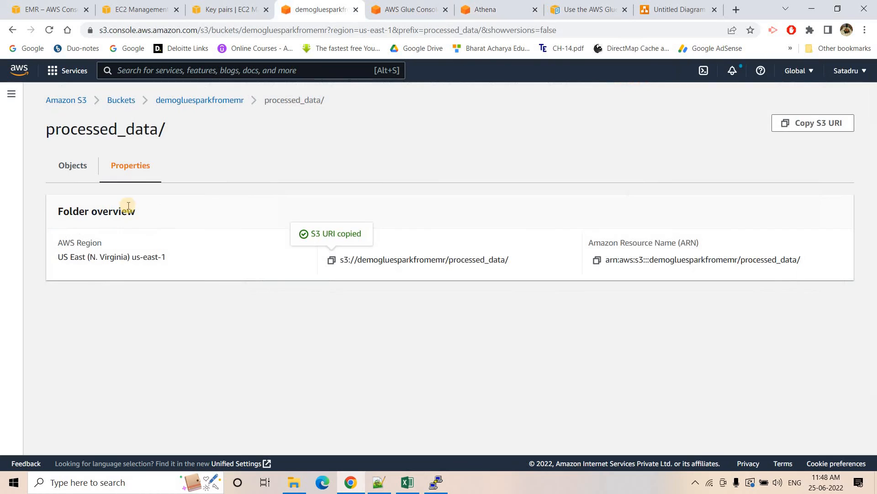
click(207, 100)
click(122, 351)
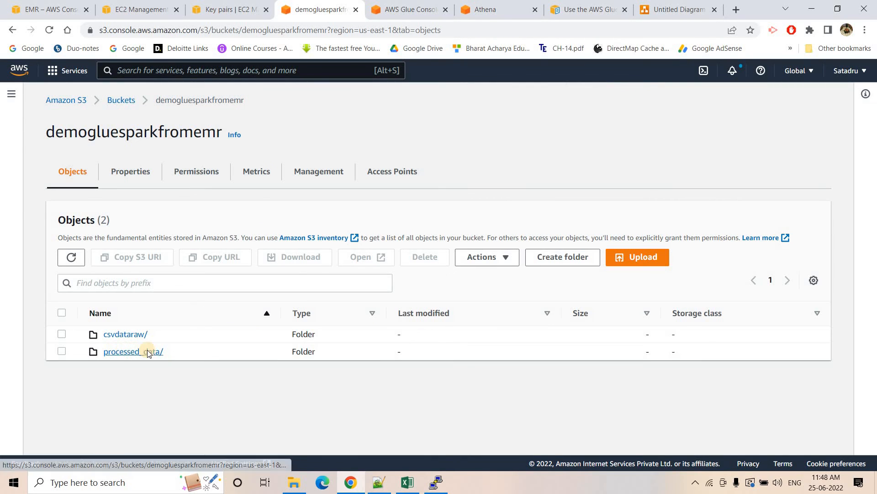
click(79, 252)
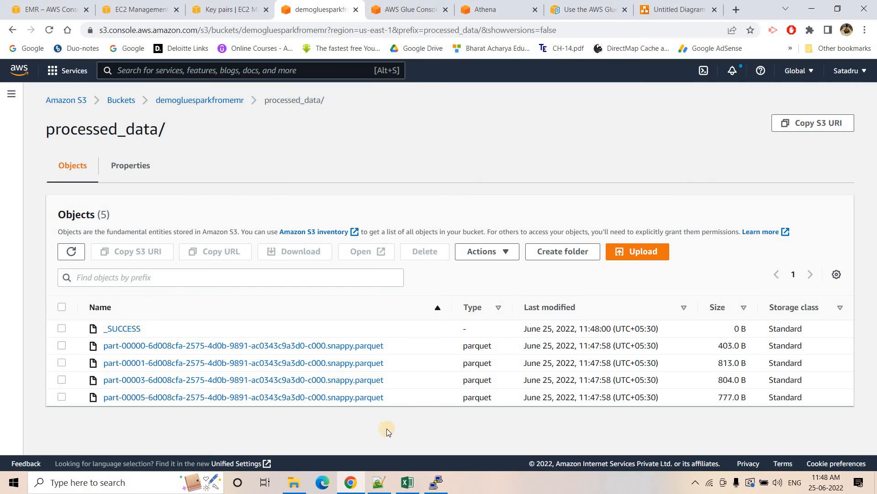
- Refresh the AWS Glue table list for emrsparkgluedemo and open the curated_data table
click(436, 483)
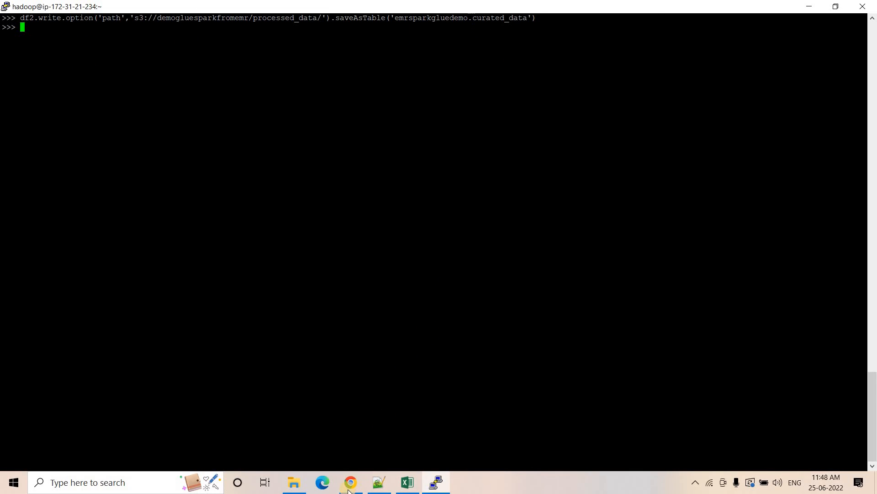
click(383, 487)
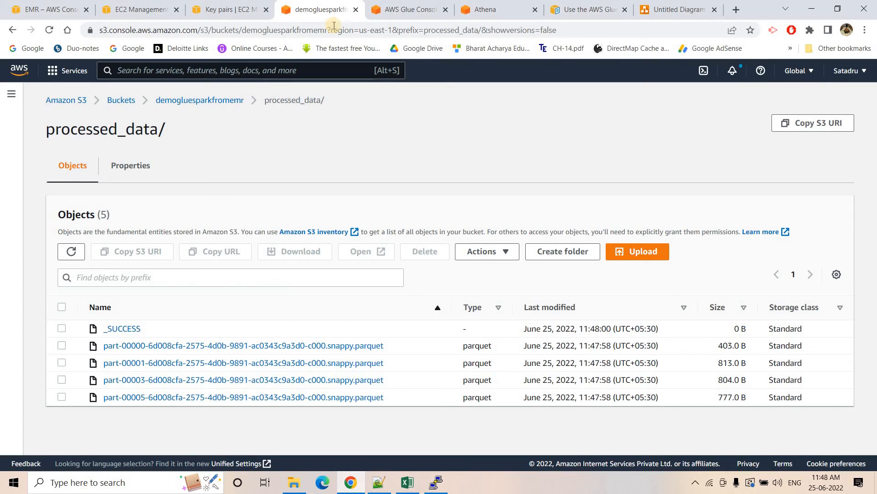
click(419, 5)
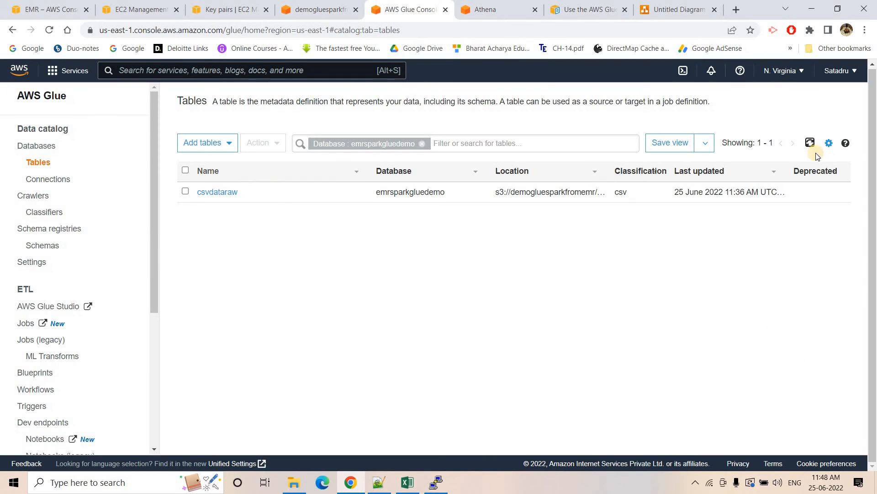
click(812, 145)
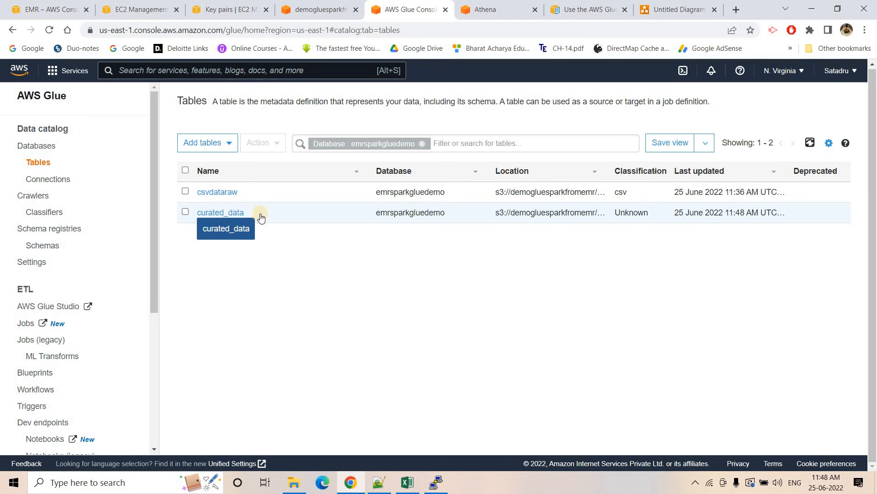
click(215, 213)
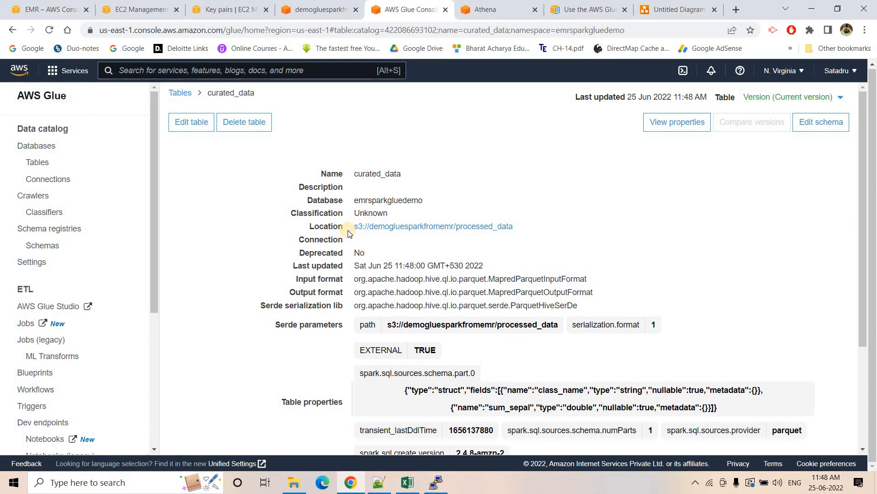
- Examine the curated_data table's S3 location, its properties and the data types in its schema
triple_click(516, 227)
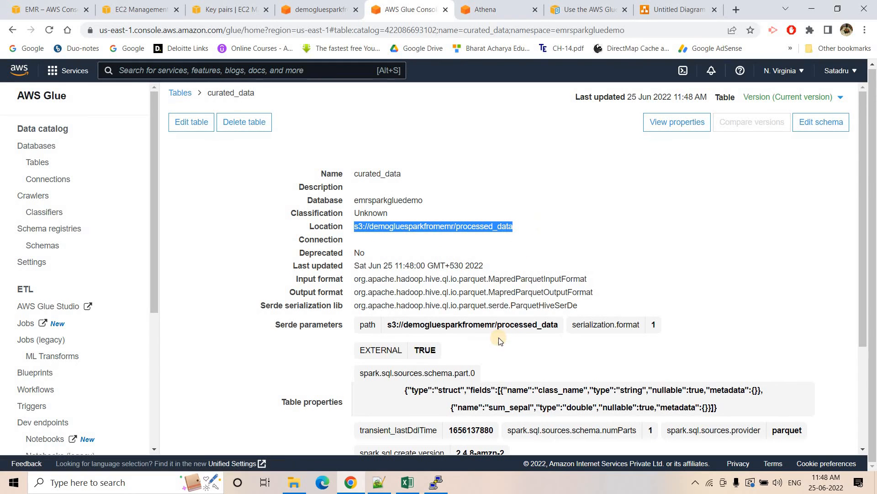
scroll(498, 338, down, 3)
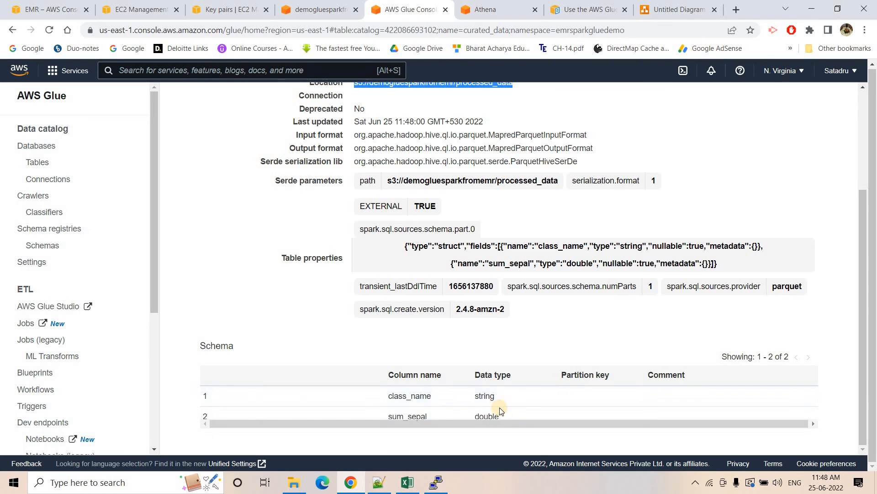
scroll(421, 413, down, 1)
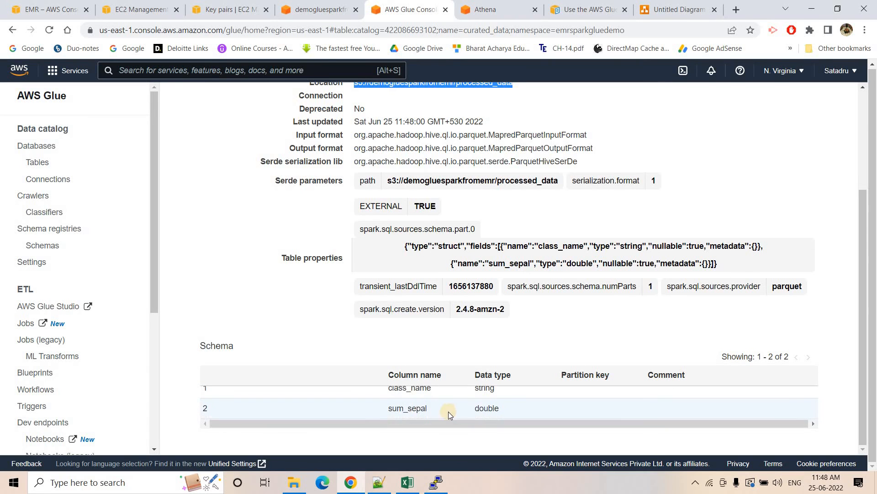
scroll(485, 396, up, 1)
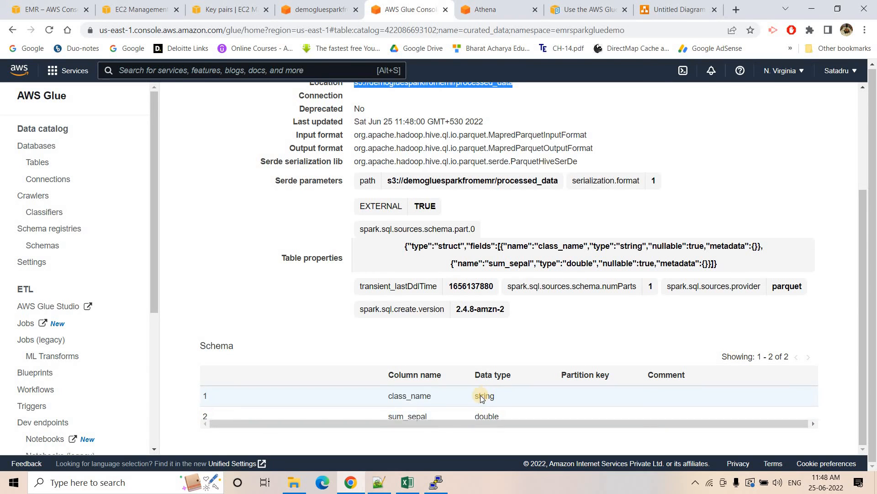
double_click(477, 396)
scroll(483, 408, down, 1)
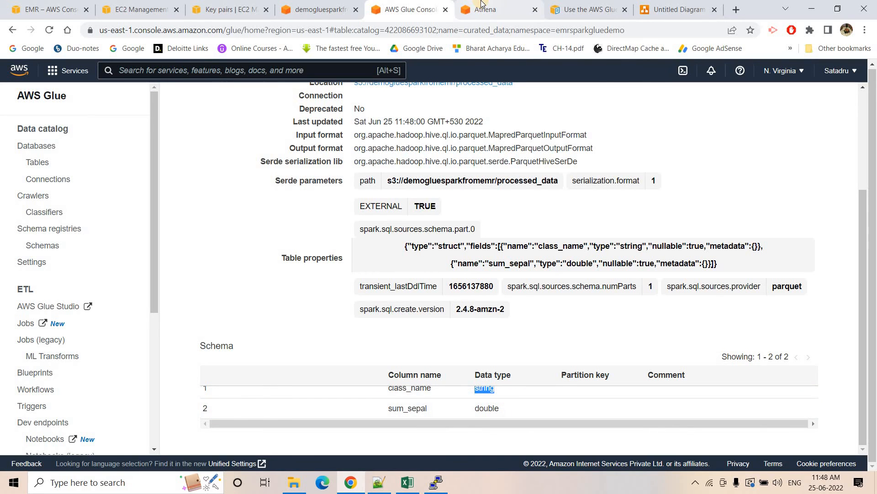
- Refresh Athena's table list, run "select * from curated_data limit 5;" and review the returned rows
click(482, 8)
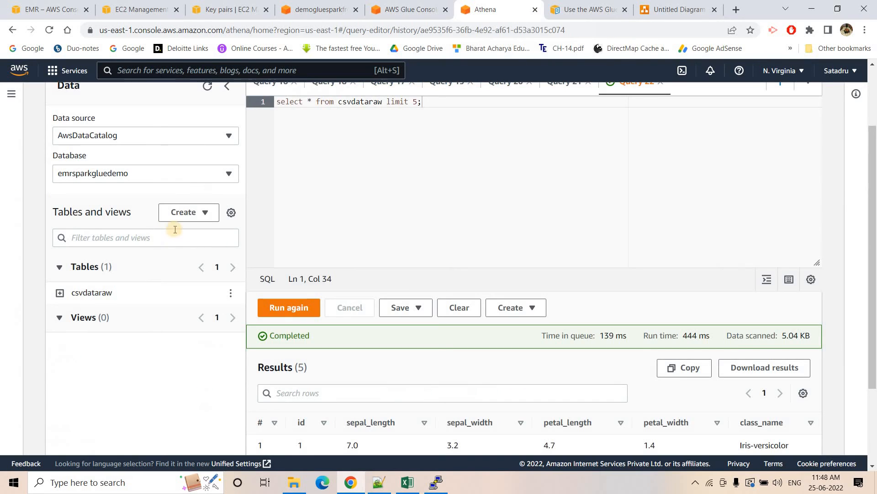
click(208, 87)
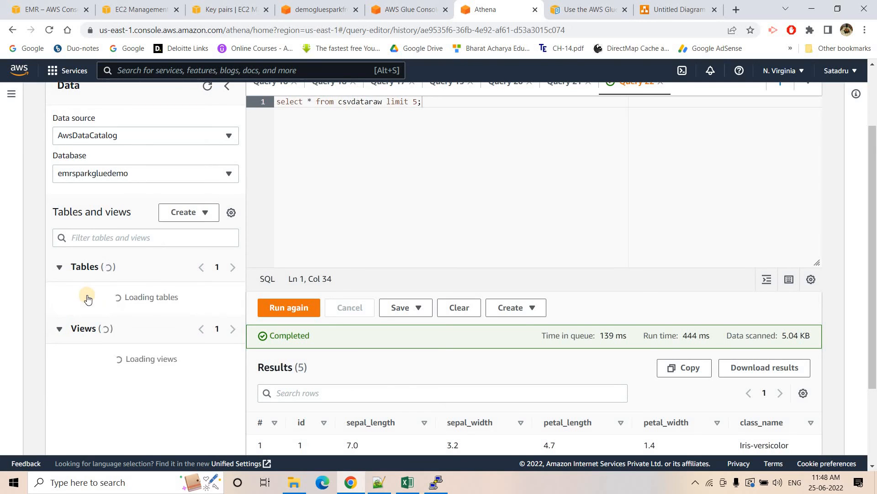
double_click(362, 104)
text(c)
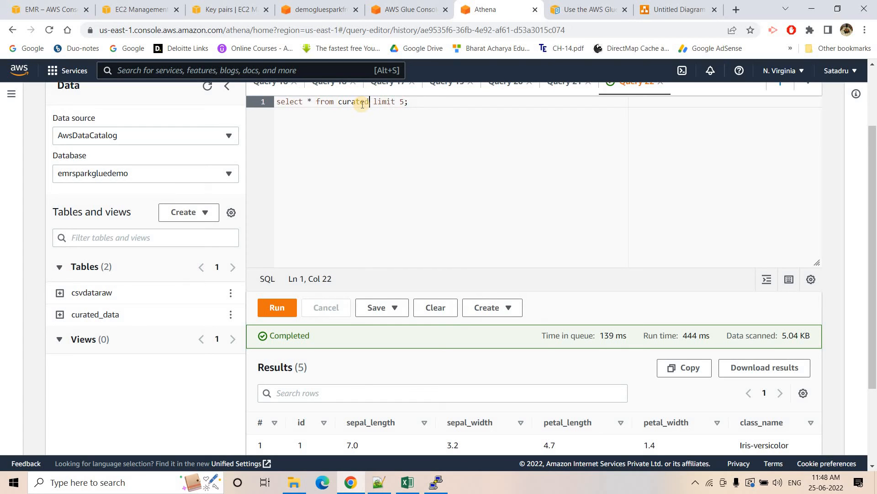
text(urated_data)
drag(434, 102, 281, 300)
click(281, 300)
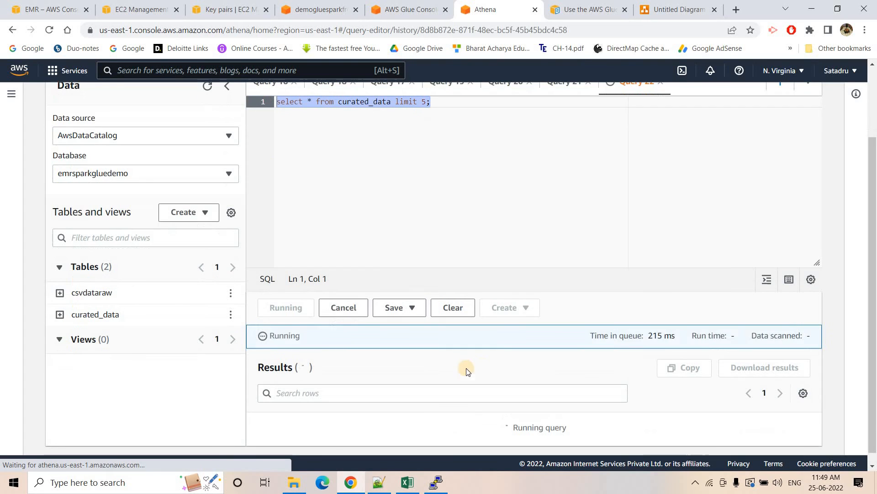
scroll(292, 395, down, 2)
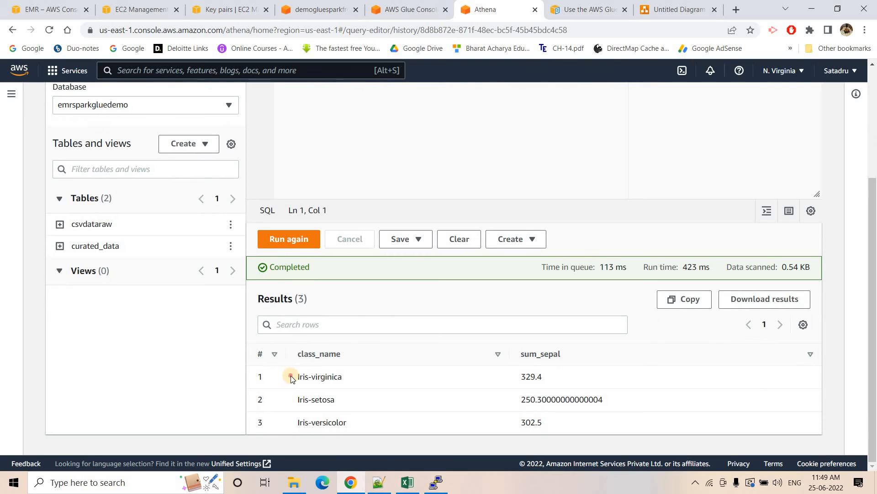
drag(291, 376, 543, 425)
click(540, 427)
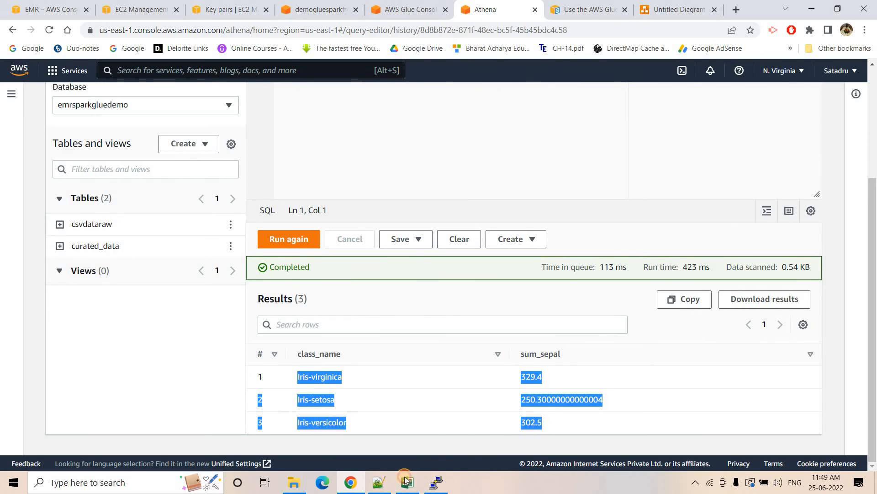
- Switch to the PuTTY terminal and display the aggregated DataFrame with df2.show()
click(436, 483)
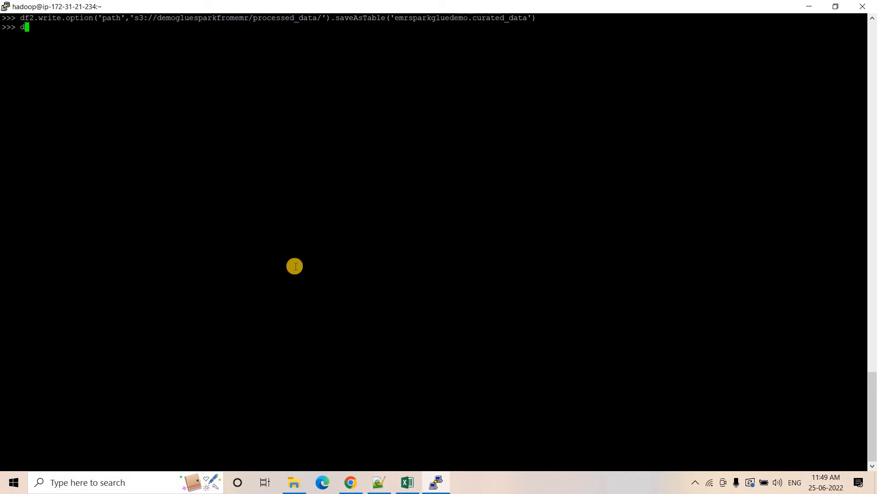
text(df2.show())
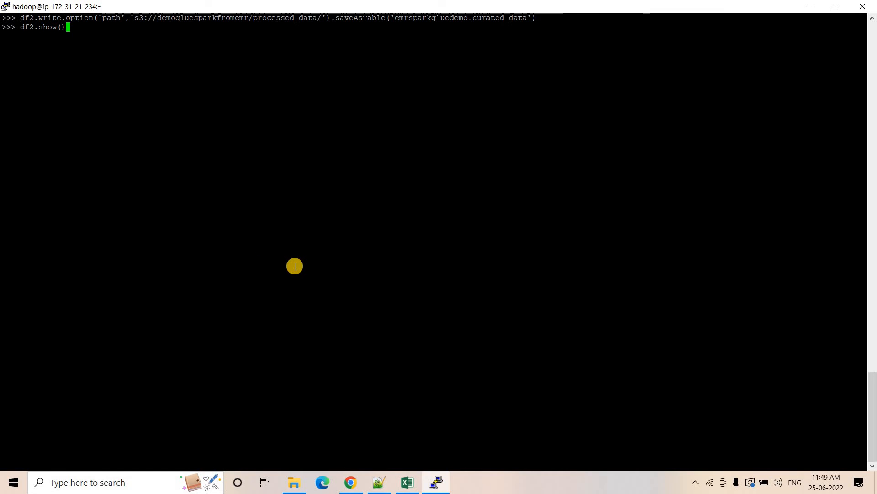
key(Return)
- Shrink the terminal window beside Athena's query results and compare the sum_sepal value of each class_name
click(835, 6)
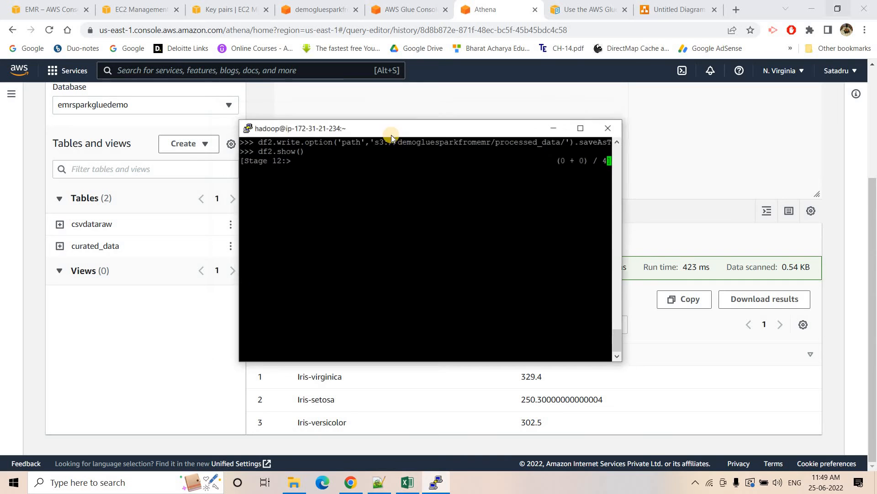
drag(421, 136, 646, 45)
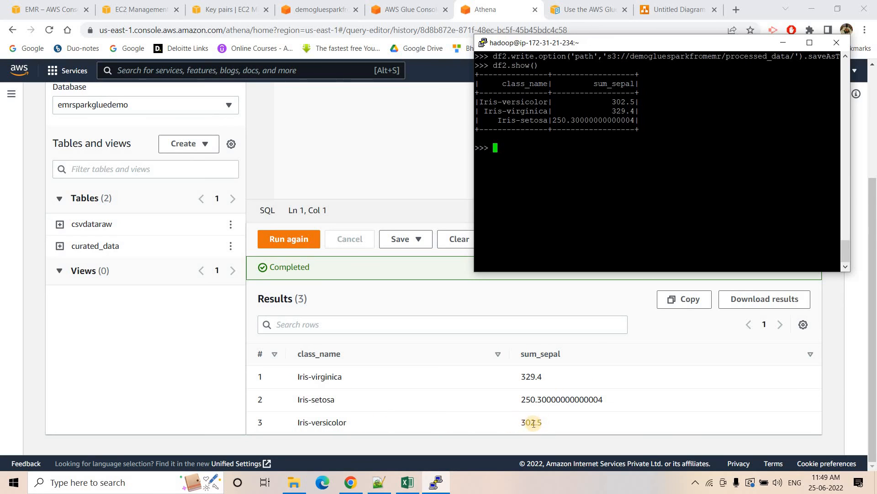
drag(634, 96, 634, 111)
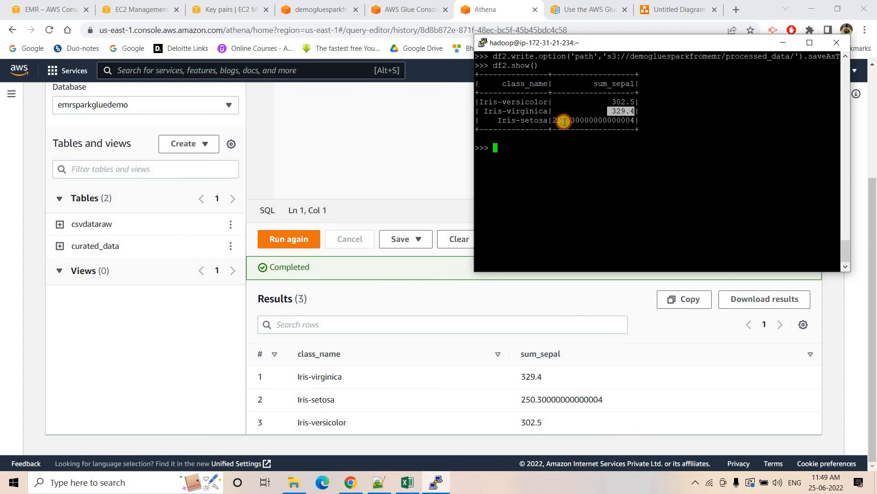
drag(564, 122, 629, 112)
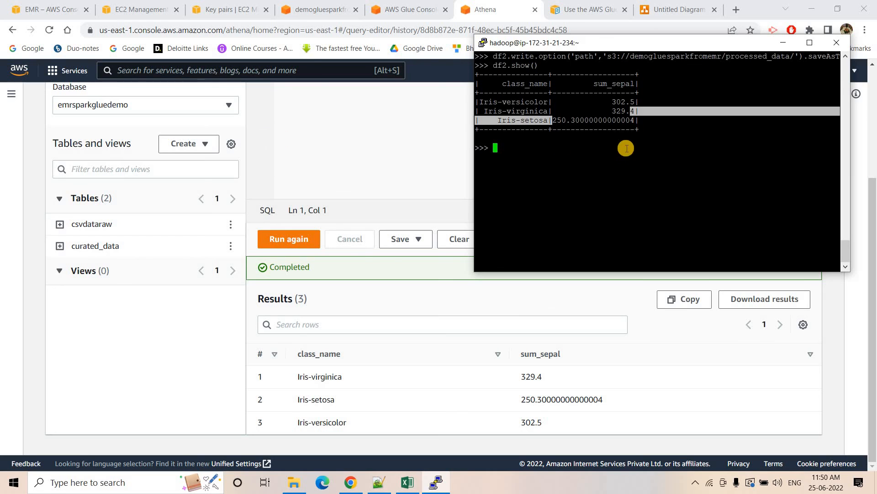
click(507, 70)
- Review the architecture diagram in Chrome and the EMR guide's spark-hive-site configuration and AWS Glue Data Catalog settings instructions
click(671, 4)
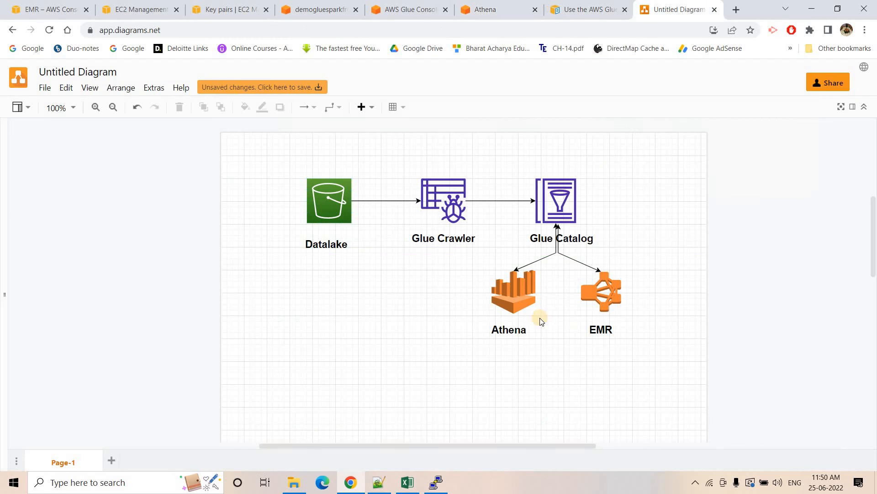
key(ctrl+shift+Tab)
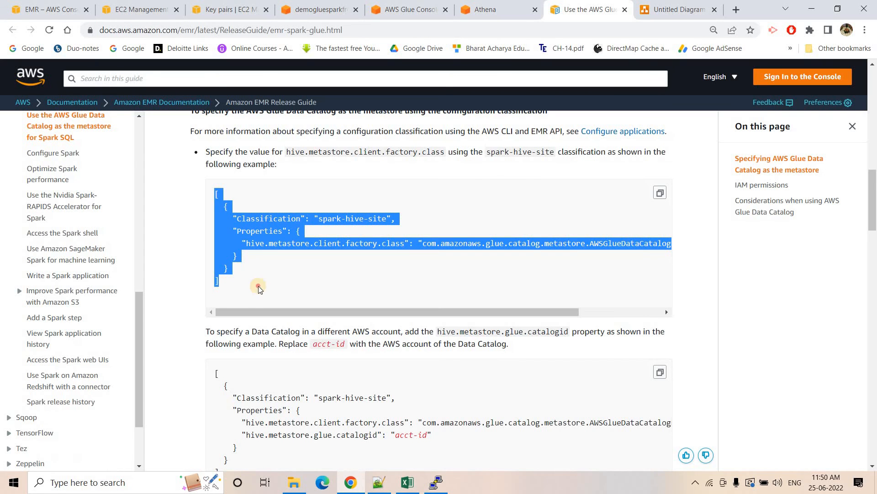
drag(254, 292, 200, 194)
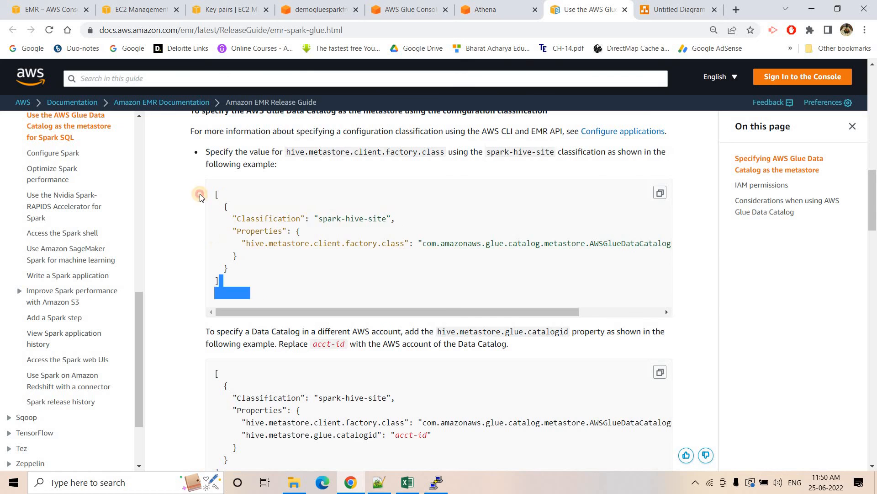
click(347, 273)
scroll(368, 259, up, 1)
scroll(369, 259, up, 5)
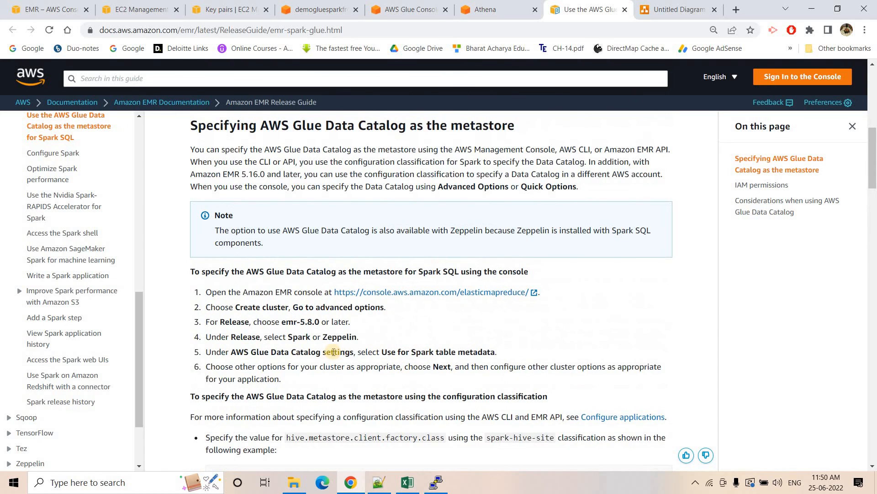
drag(229, 352, 356, 353)
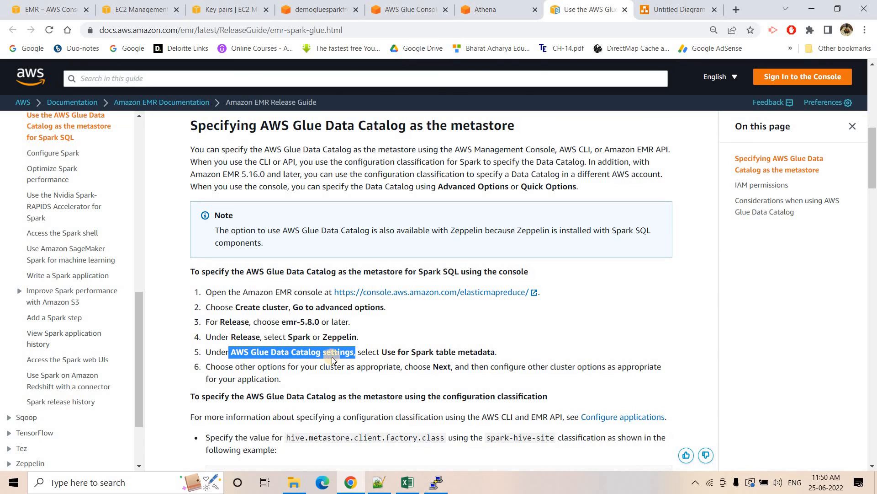
drag(378, 352, 510, 360)
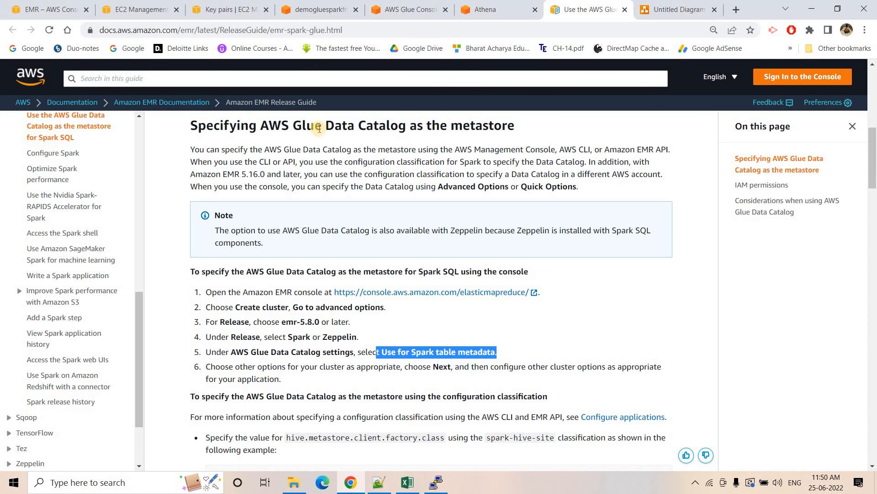
- Terminate the gluesparkintegration EMR cluster with termination protection turned off, and check its status in the cluster list
click(47, 9)
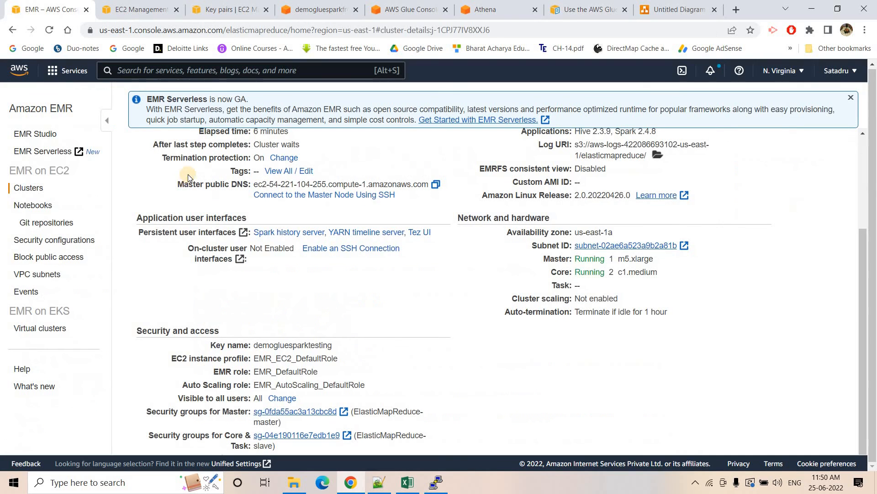
scroll(159, 140, up, 3)
click(203, 154)
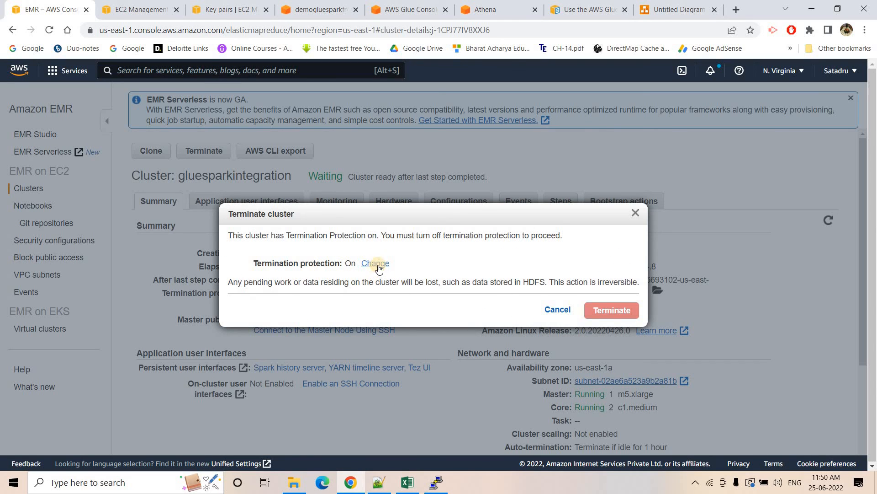
click(378, 268)
click(381, 264)
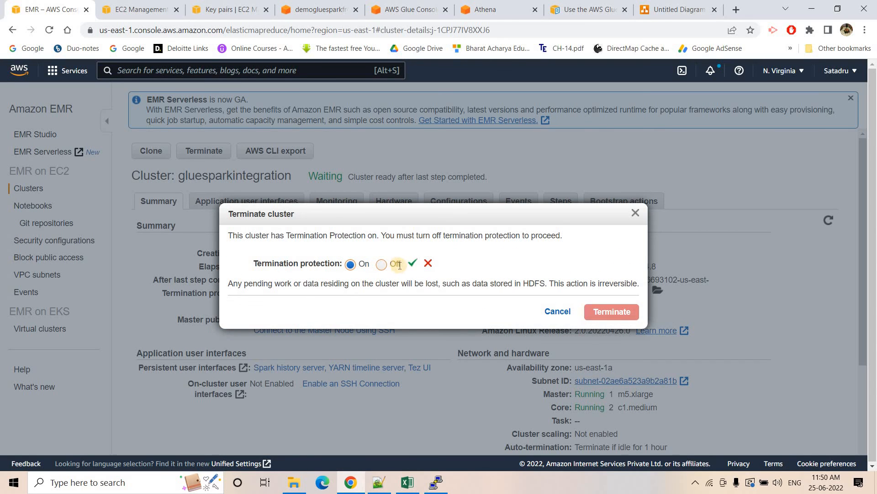
click(412, 267)
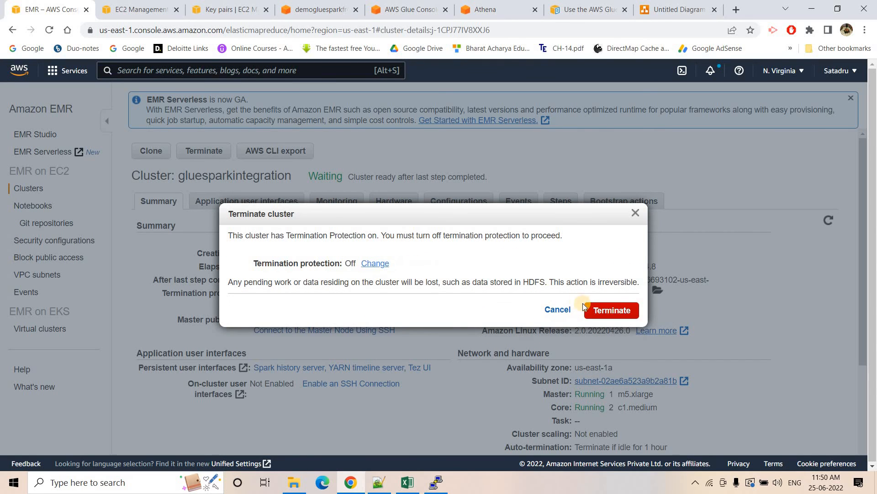
click(614, 309)
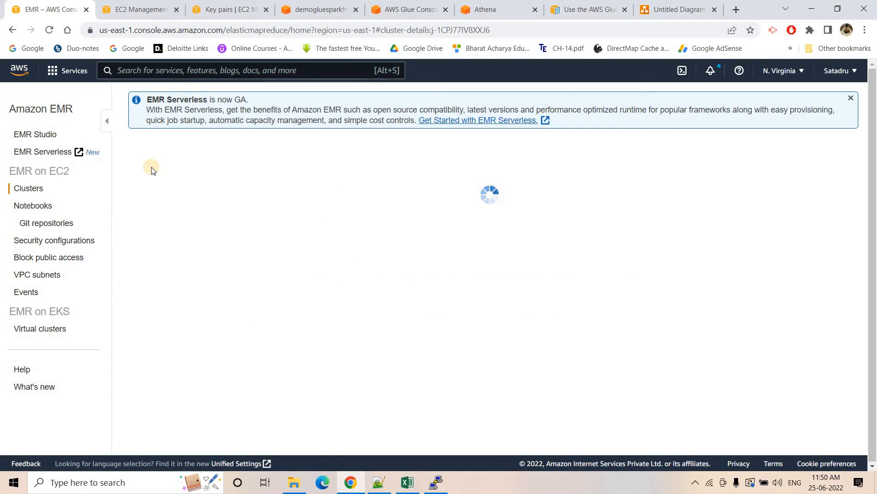
click(39, 194)
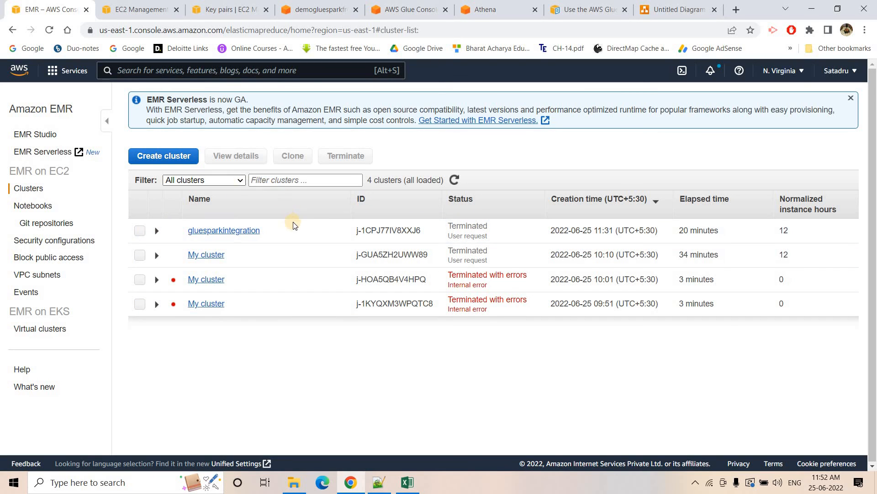
- Return to the AWS Glue table list and rerun "select * from curated_data limit 5;" in Athena to check the data after cluster termination
click(396, 4)
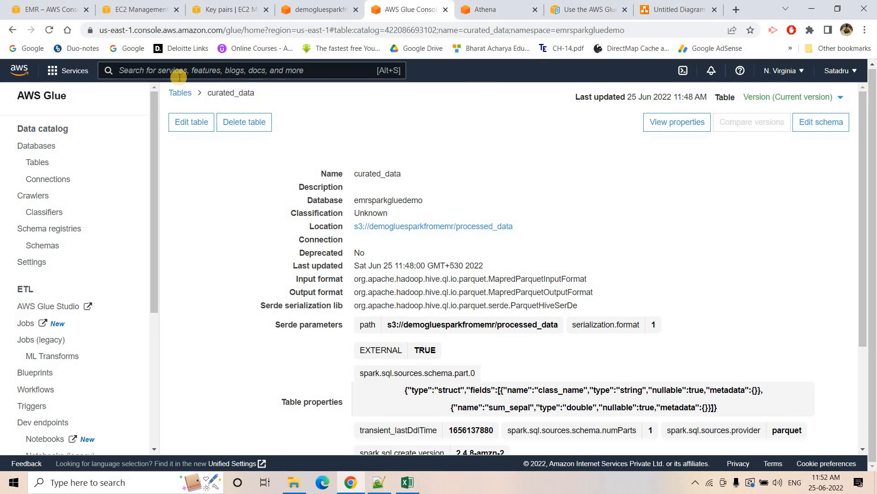
click(180, 93)
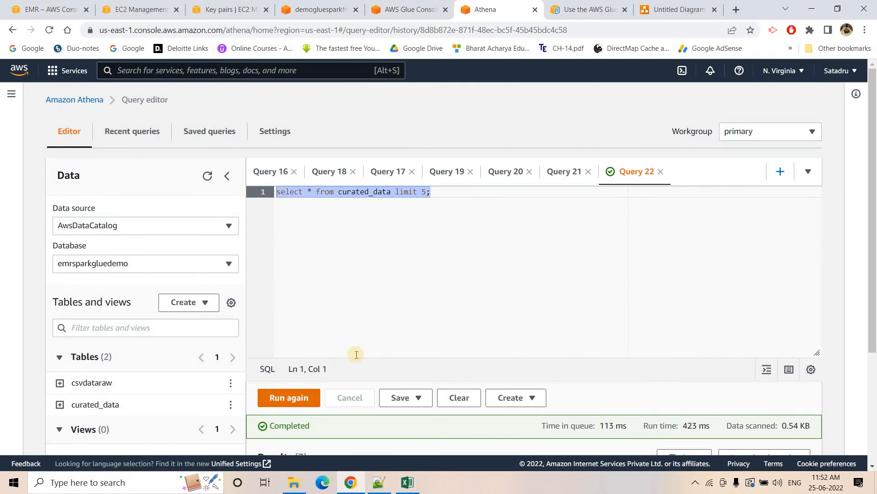
key(ctrl+Return)
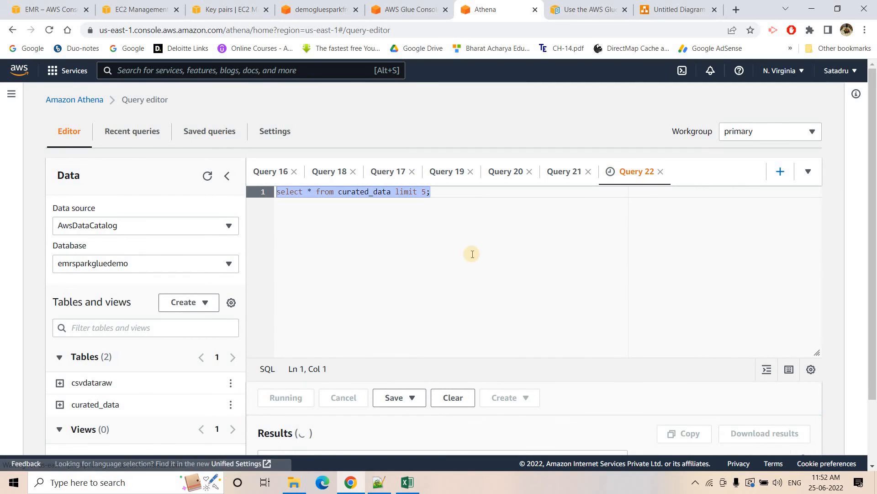
scroll(473, 253, down, 2)
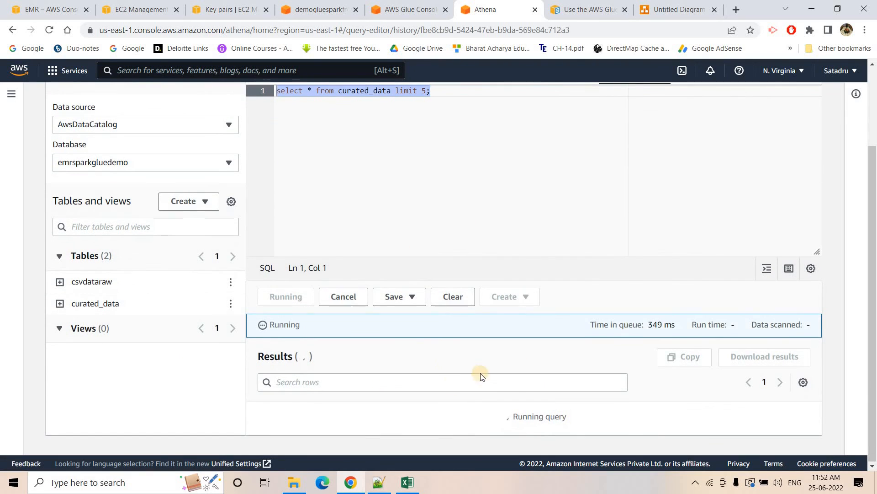
scroll(475, 371, down, 2)
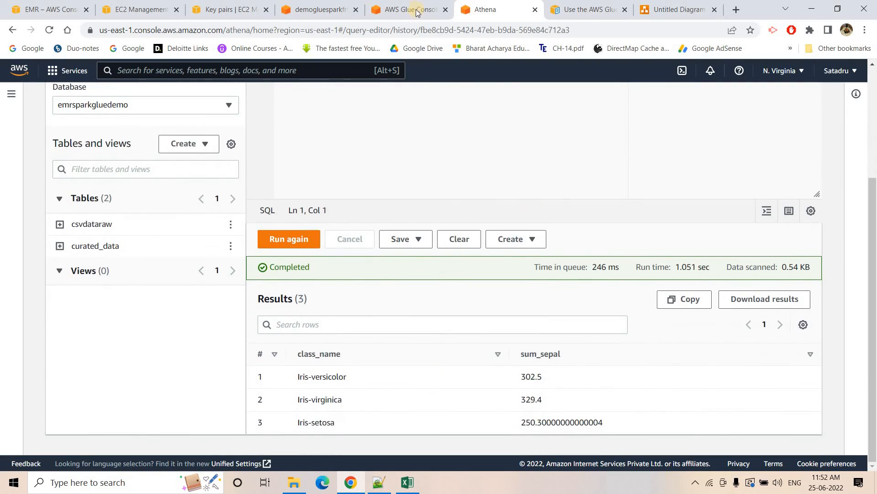
- Check the emrsparkgluedemo tables in AWS Glue and revisit the EMR guide's instructions for specifying the Glue Data Catalog as metastore
click(406, 5)
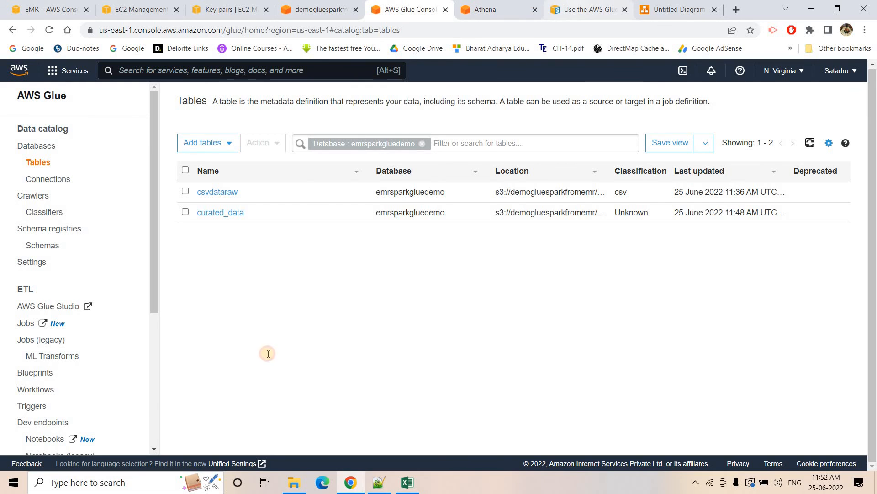
key(ctrl+Tab)
key(ctrl+Tab)
click(357, 355)
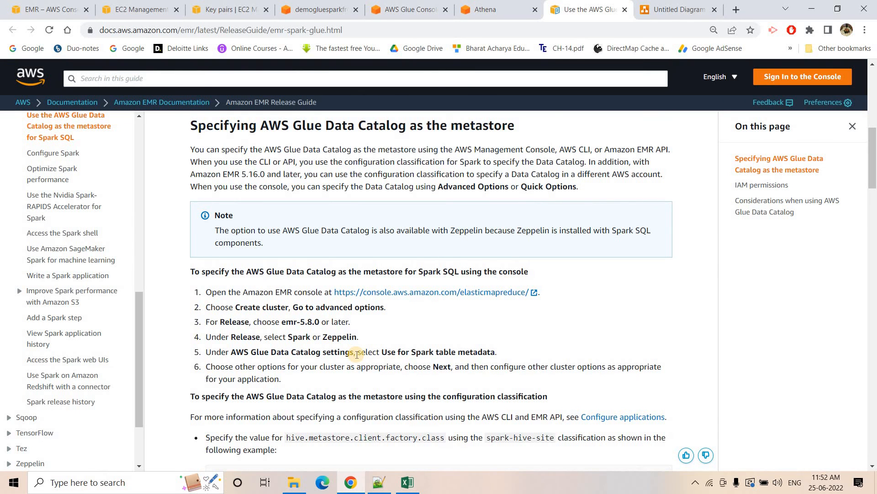